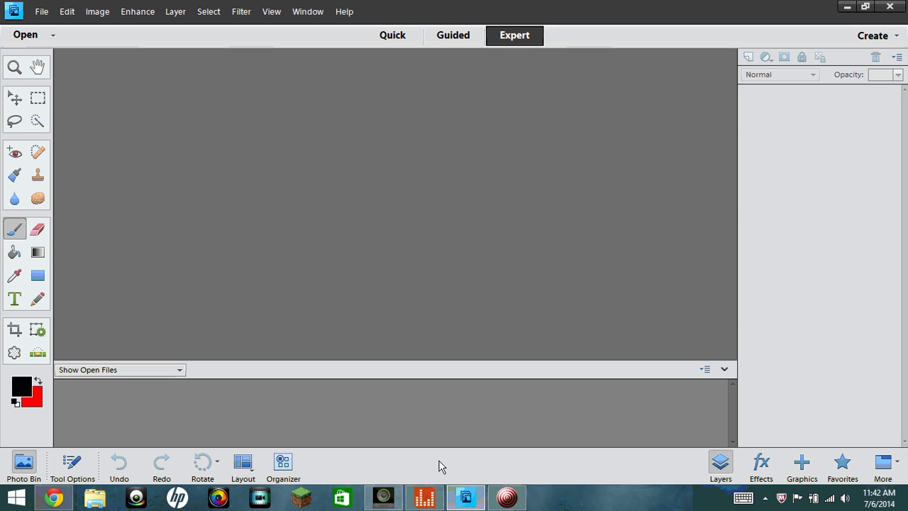
- Create a blank 6401 by 6401 pixel document at 100 pixels per inch with RGB color and a transparent background
left_click(43, 12)
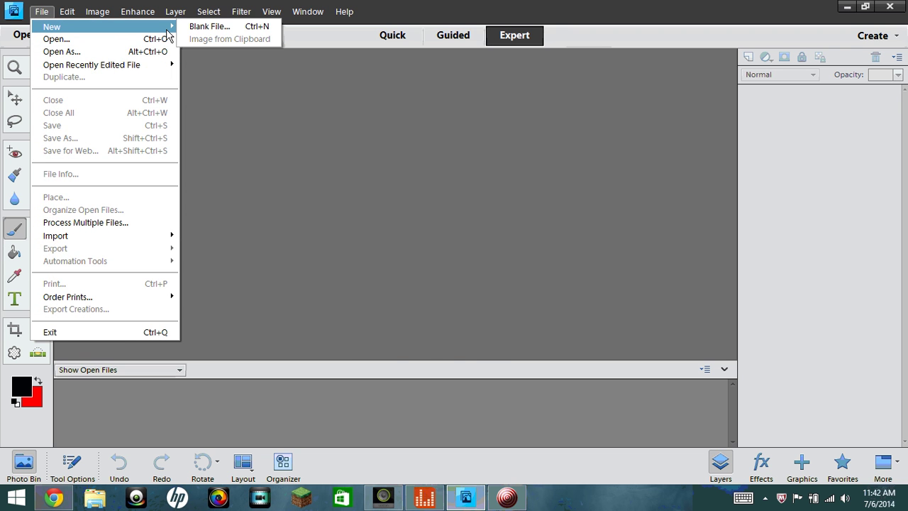
left_click(183, 27)
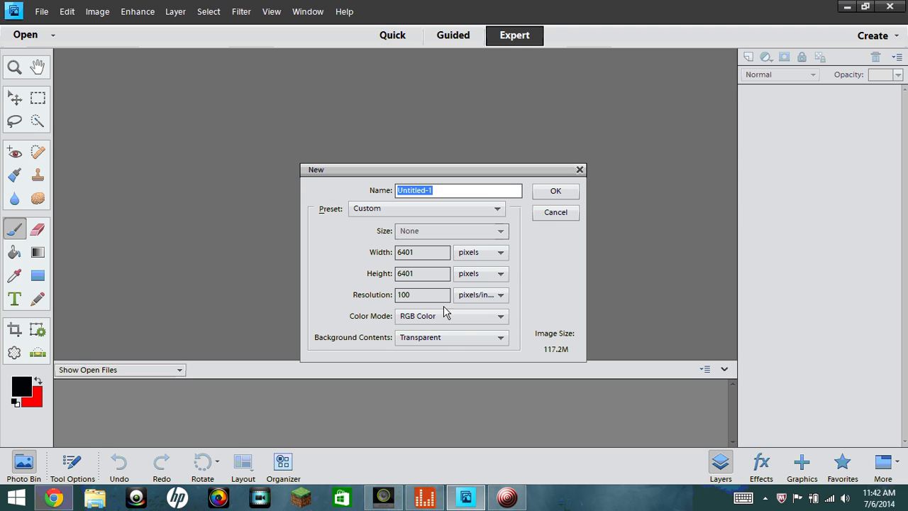
left_click(556, 191)
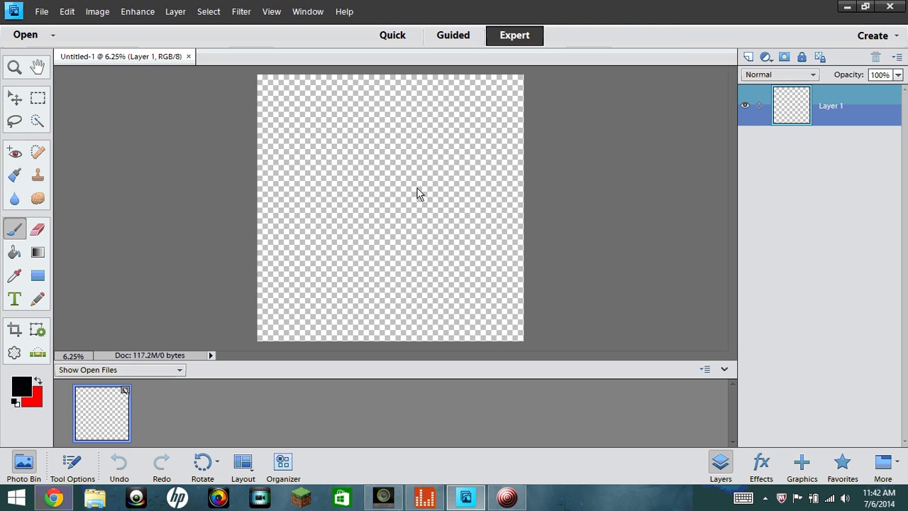
key("space")
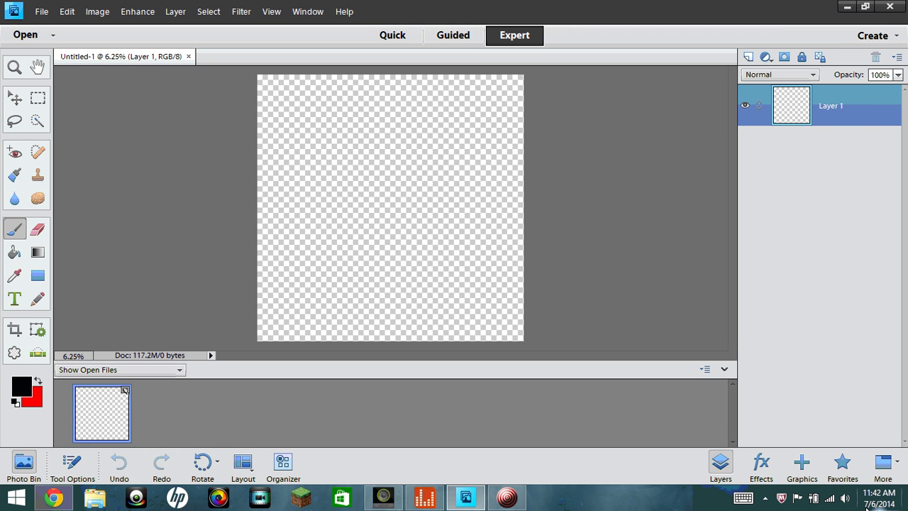
mouse_move(866, 507)
left_click(74, 465)
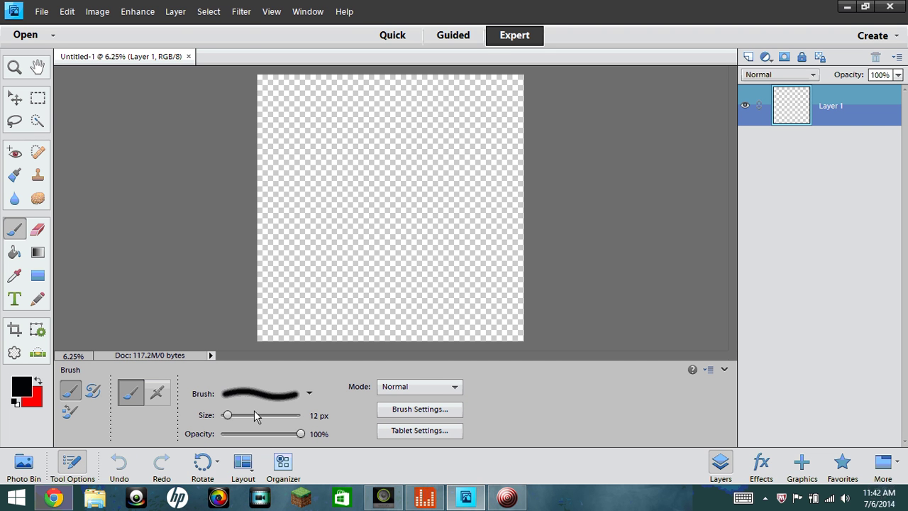
left_click_drag(384, 115, 396, 212)
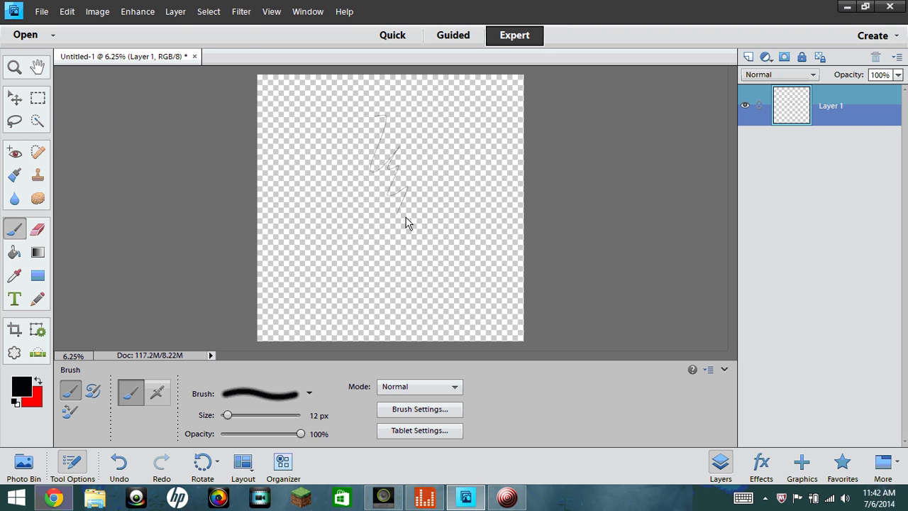
key("ctrl+z")
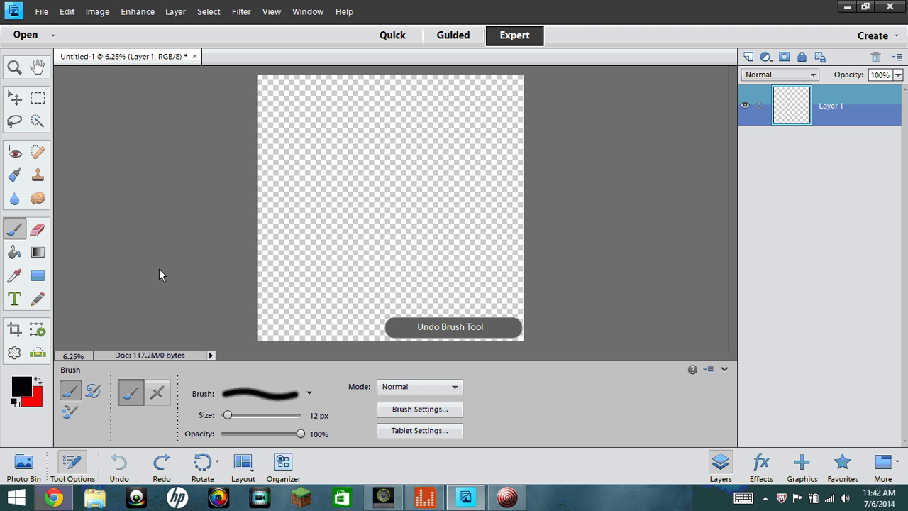
- Collapse the Zoom options and zoom in on the blank canvas to about 19.5%
left_click(14, 67)
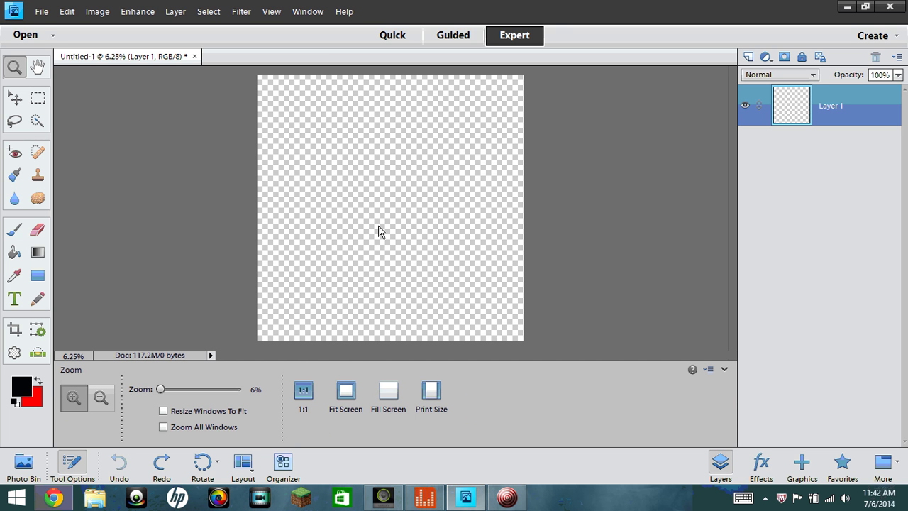
left_click(724, 370)
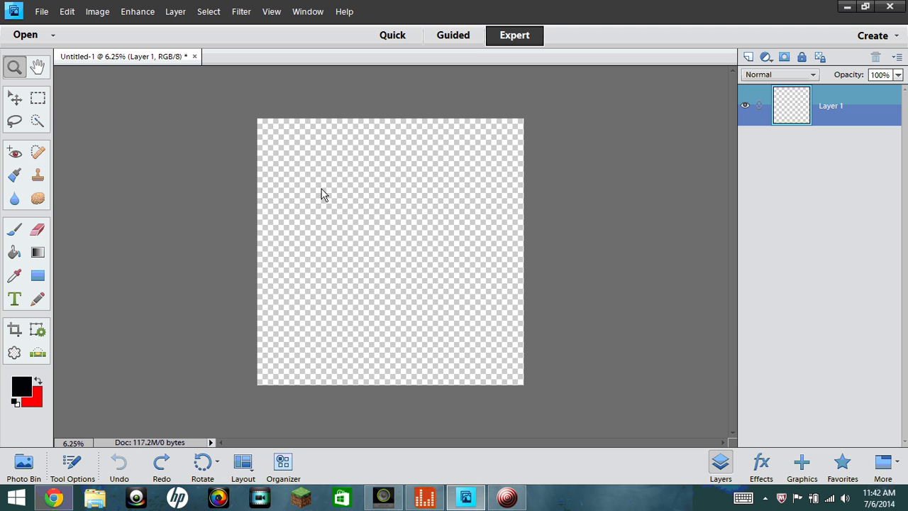
left_click_drag(493, 281, 511, 243)
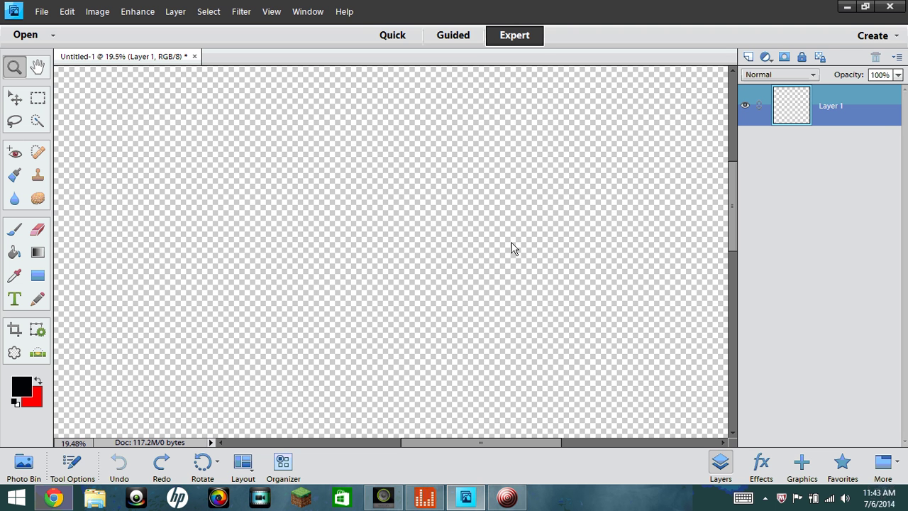
- Switch to HP Connected Music, resume the paused Eminem Show album, and minimize the player
mouse_move(425, 498)
left_click(390, 440)
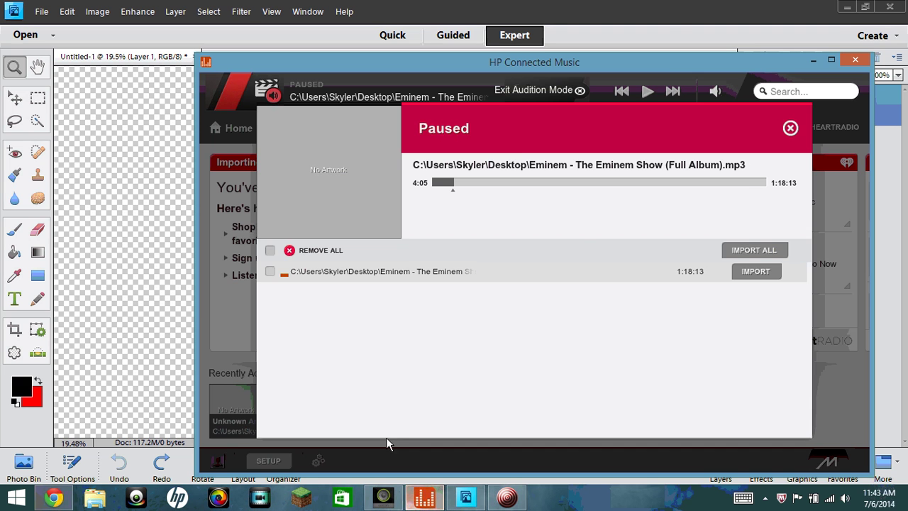
left_click(649, 88)
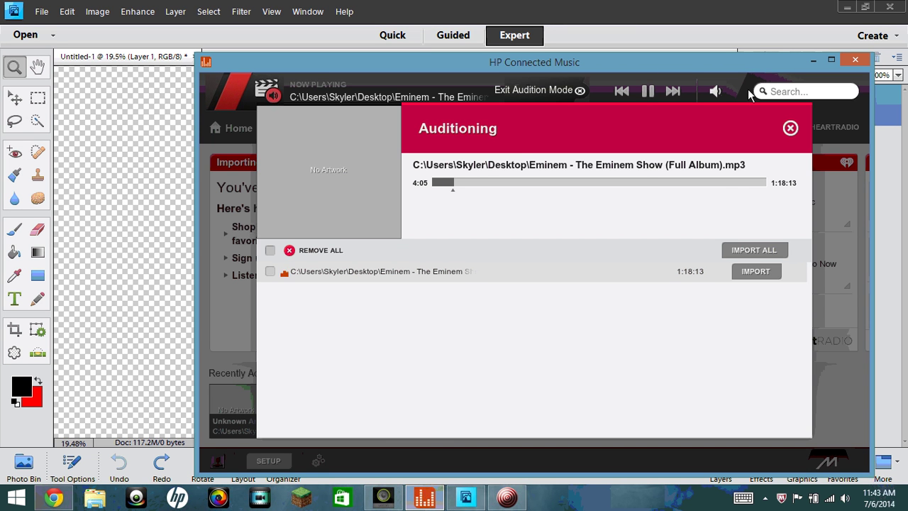
left_click(814, 60)
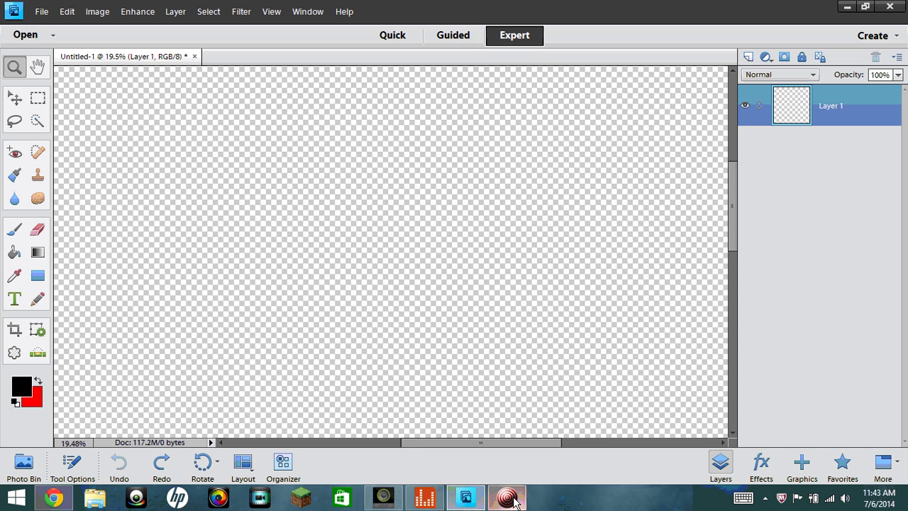
- Sketch an almond-shaped eye with an iris and an angled upper lid near the canvas centre, using the black 12 px brush
mouse_move(466, 498)
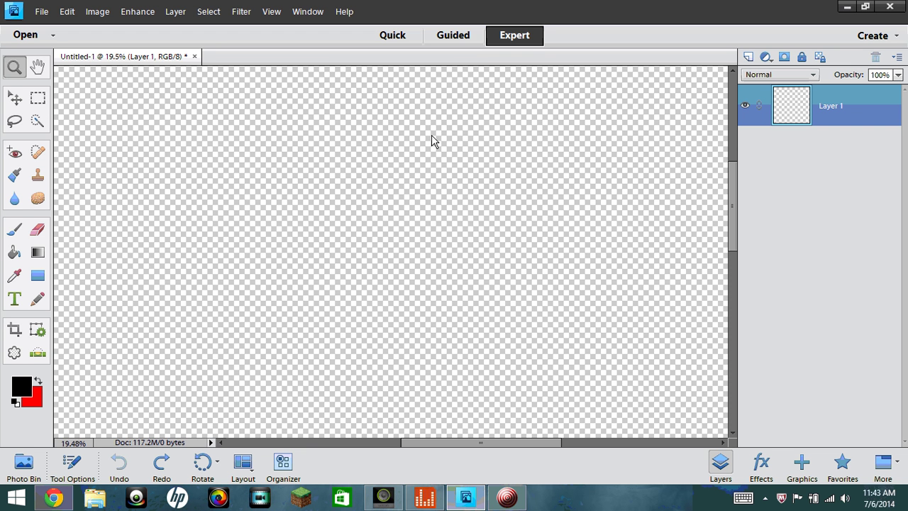
left_click(15, 229)
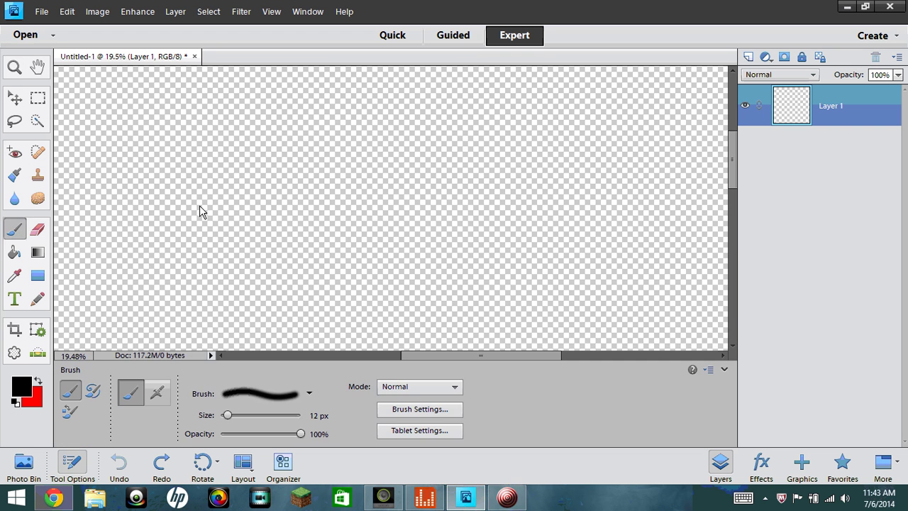
left_click(724, 369)
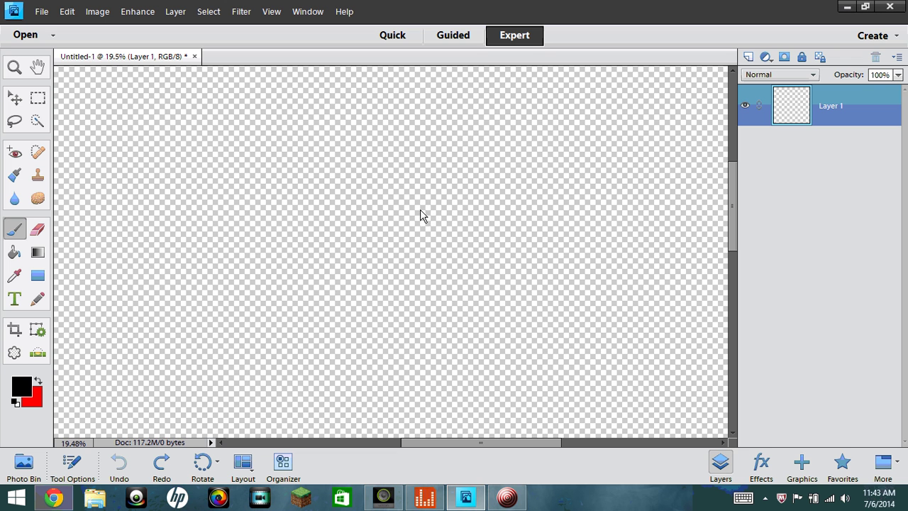
mouse_move(397, 220)
left_mouse_down()
mouse_move(437, 211)
mouse_move(432, 205)
mouse_move(440, 213)
mouse_move(417, 207)
mouse_move(426, 204)
mouse_move(408, 228)
mouse_move(422, 217)
left_mouse_up()
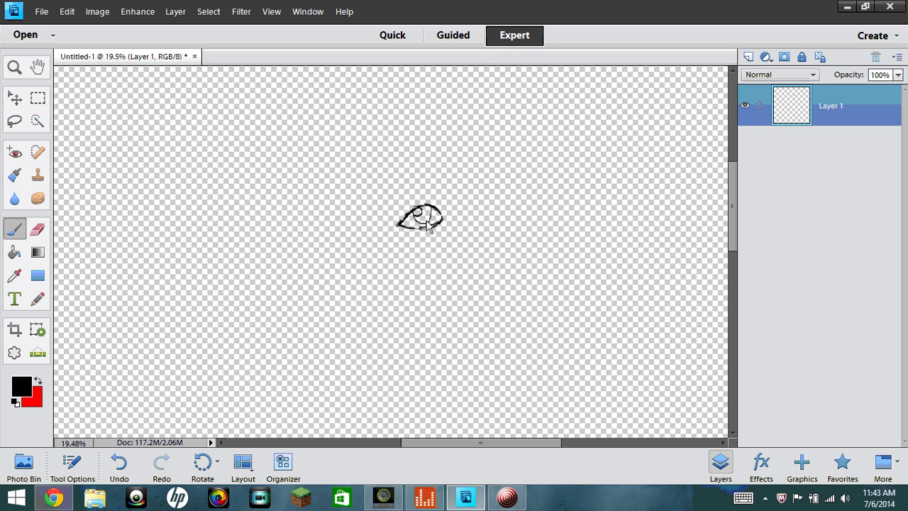
left_click_drag(431, 216, 432, 209)
mouse_move(399, 228)
left_mouse_down()
mouse_move(422, 206)
mouse_move(447, 212)
left_mouse_up()
mouse_move(397, 226)
left_mouse_down()
mouse_move(411, 206)
mouse_move(397, 216)
mouse_move(424, 188)
mouse_move(445, 210)
left_mouse_up()
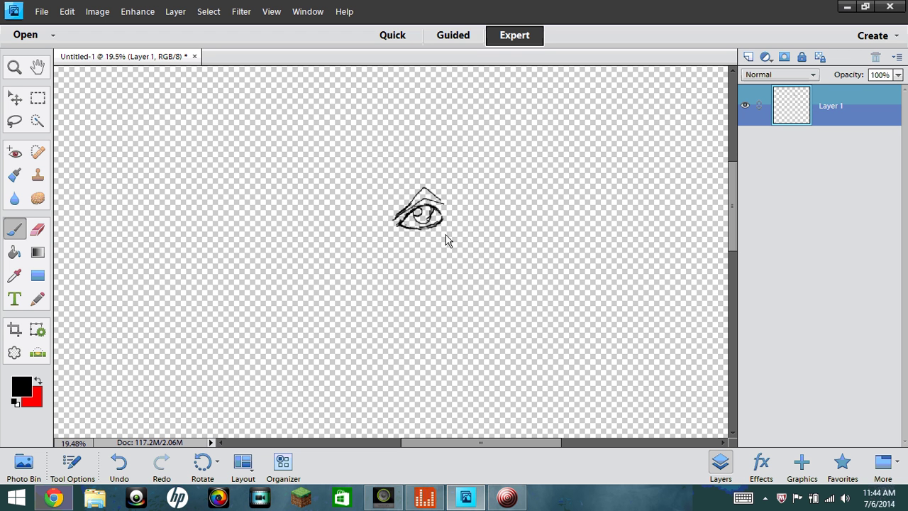
- Switch to HP Connected Music, close the Eminem Show audition panel, and put the player away
left_click(425, 496)
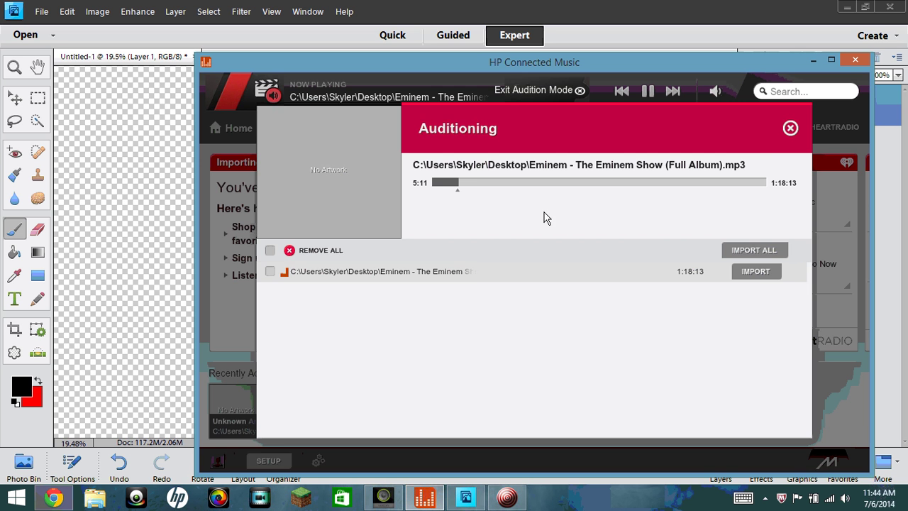
left_click(790, 128)
left_click(647, 92)
left_click(825, 11)
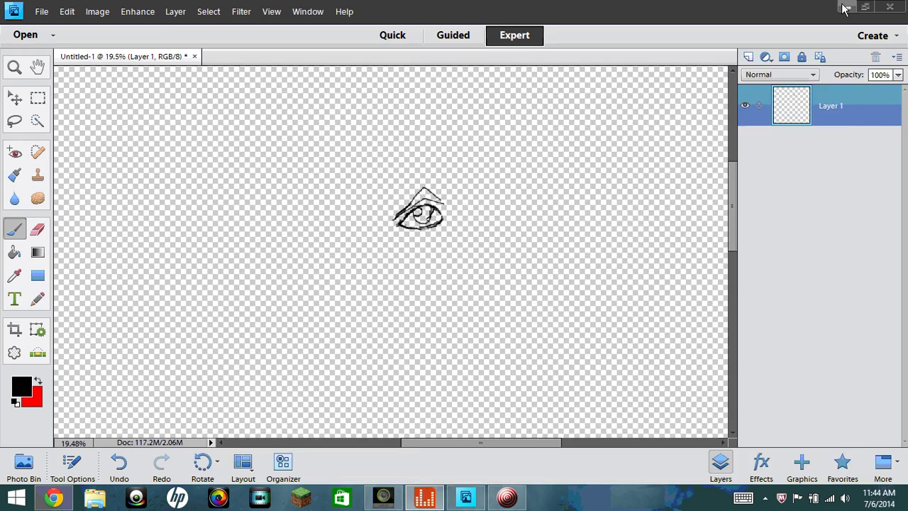
- Play the Sick Puppies Tri-Polar album file from the desktop in HP Connected Music and return to the Photoshop Elements drawing
left_click(848, 6)
left_click(811, 59)
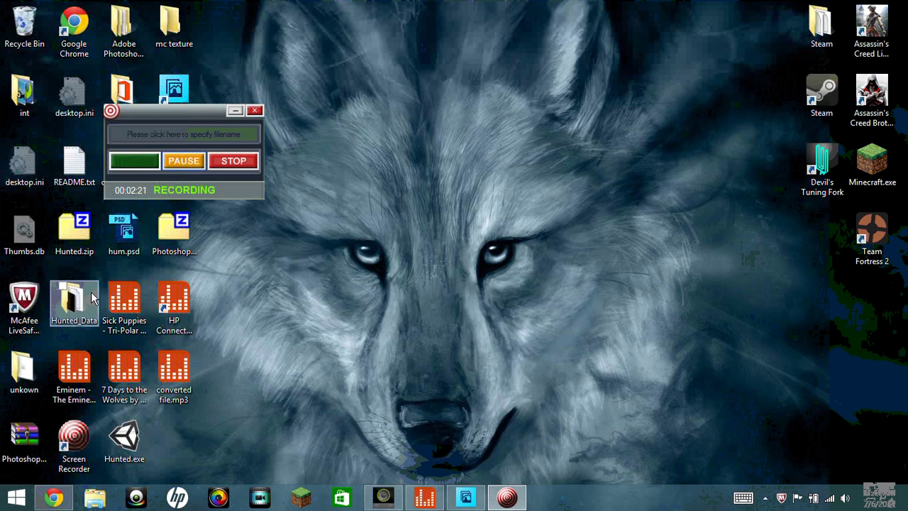
left_click(125, 301)
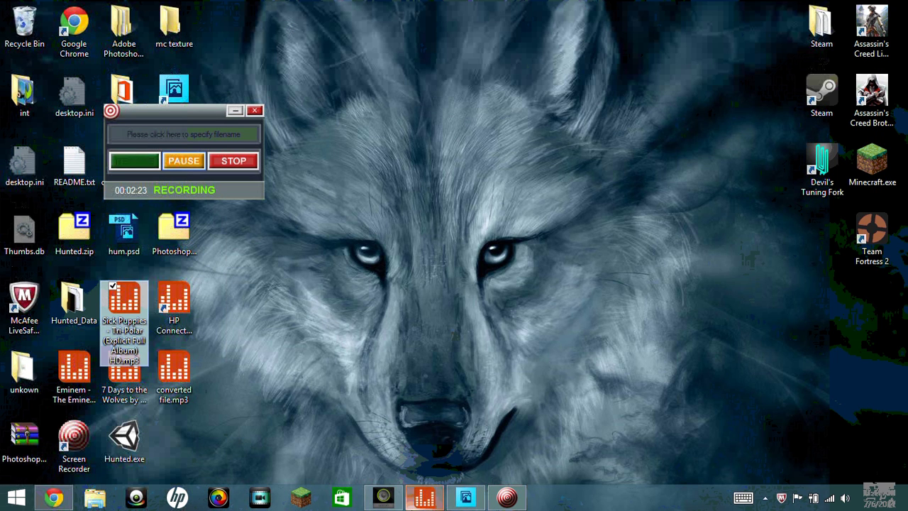
left_click(423, 496)
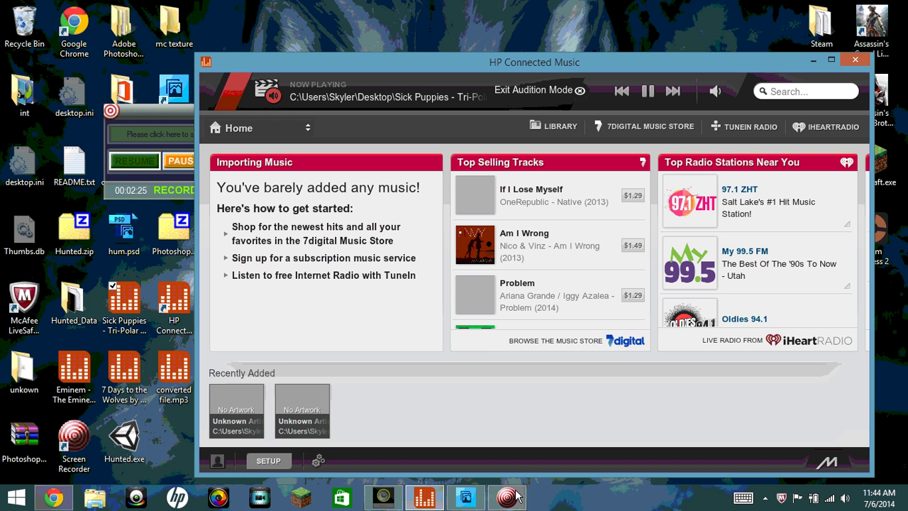
left_click(460, 495)
left_click(462, 497)
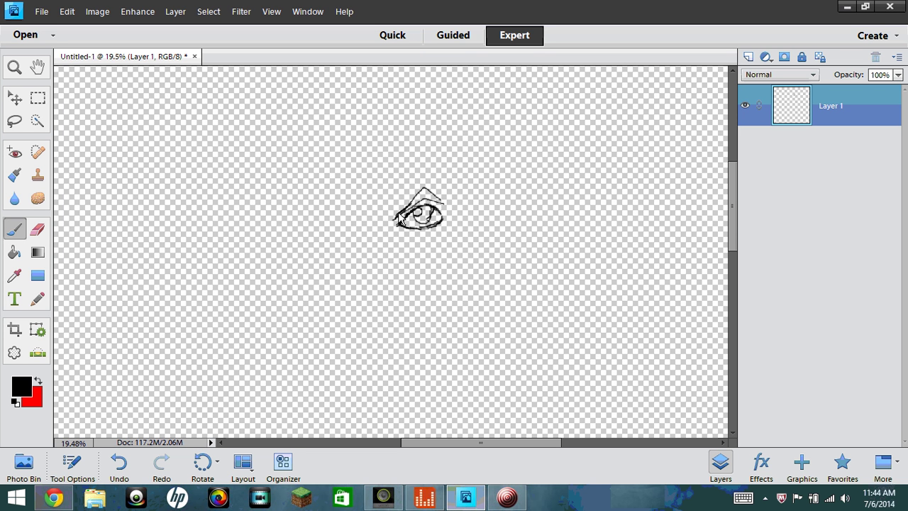
- Sketch the swept fringe and side hair framing the eye, and add a smaller second eye with dark brows and shading
mouse_move(398, 218)
left_mouse_down()
mouse_move(415, 213)
mouse_move(392, 222)
mouse_move(395, 207)
mouse_move(382, 226)
mouse_move(396, 204)
mouse_move(387, 214)
mouse_move(393, 203)
mouse_move(377, 216)
mouse_move(381, 208)
mouse_move(348, 217)
mouse_move(344, 212)
mouse_move(354, 210)
mouse_move(333, 202)
mouse_move(386, 168)
mouse_move(454, 177)
mouse_move(458, 193)
mouse_move(437, 211)
mouse_move(447, 220)
mouse_move(446, 257)
mouse_move(466, 258)
mouse_move(466, 190)
mouse_move(465, 257)
mouse_move(447, 274)
left_mouse_up()
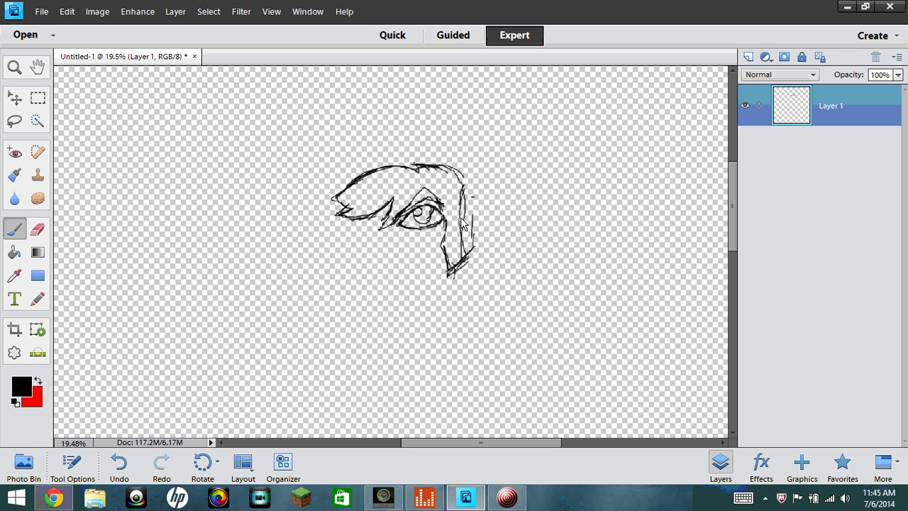
left_click_drag(462, 215, 484, 214)
mouse_move(358, 224)
left_mouse_down()
mouse_move(365, 229)
mouse_move(371, 215)
mouse_move(374, 227)
left_mouse_up()
left_click_drag(422, 211, 428, 209)
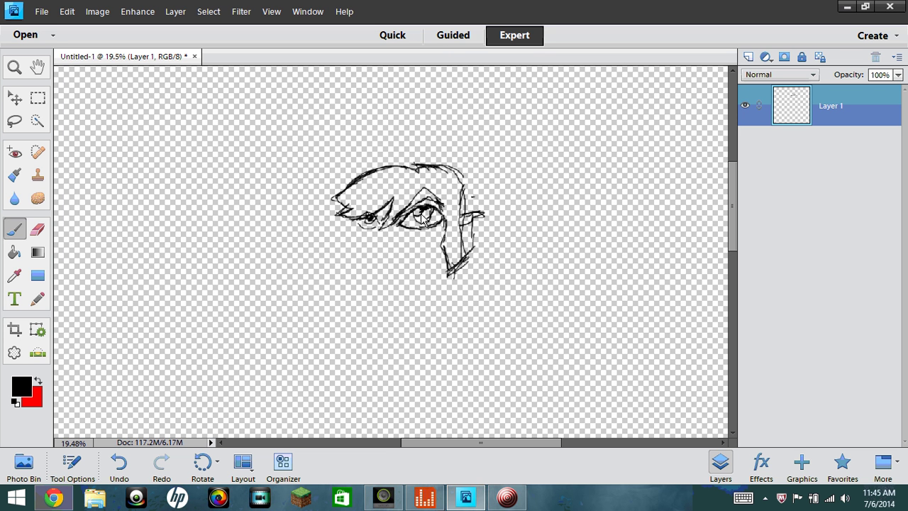
mouse_move(422, 216)
left_mouse_down()
mouse_move(400, 217)
mouse_move(429, 186)
mouse_move(423, 205)
mouse_move(384, 223)
mouse_move(367, 207)
mouse_move(360, 212)
mouse_move(376, 216)
mouse_move(351, 236)
mouse_move(351, 250)
left_mouse_up()
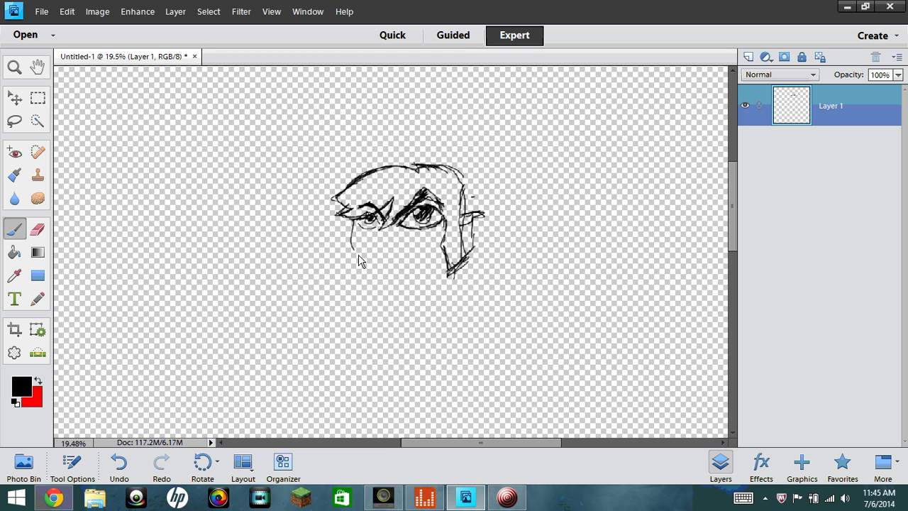
- Draw the rounded jaw with a nose and short mouth line, and add goatee hatching and darker shading on the smaller eye
left_click_drag(405, 272, 454, 250)
left_click_drag(381, 237, 377, 239)
mouse_move(376, 253)
left_mouse_down()
mouse_move(399, 256)
mouse_move(383, 234)
mouse_move(370, 241)
mouse_move(403, 237)
mouse_move(366, 233)
left_mouse_up()
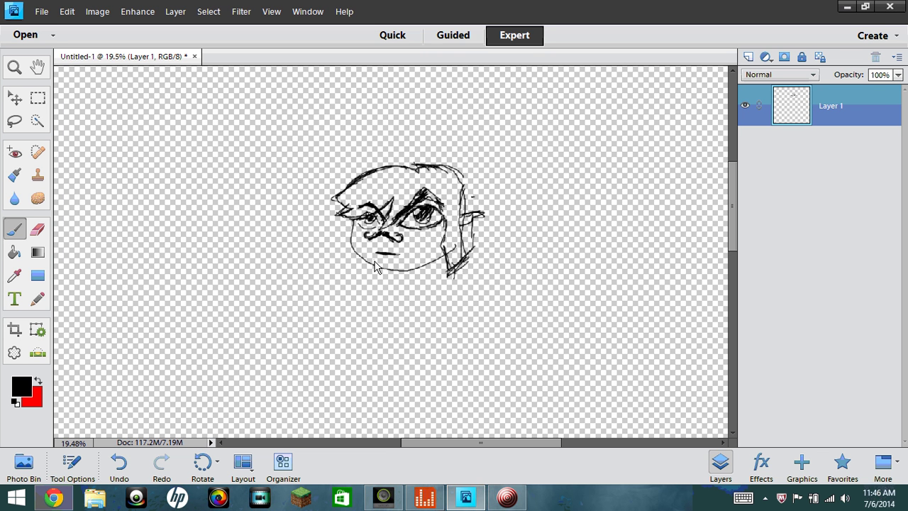
left_click_drag(376, 264, 396, 267)
mouse_move(367, 211)
left_mouse_down()
mouse_move(357, 216)
mouse_move(366, 220)
left_mouse_up()
left_click_drag(375, 226, 368, 231)
- Draw a large curved bird-body outline over the head and a pointed hair lock beside the smaller eye's cheek
left_click_drag(468, 257, 512, 215)
mouse_move(488, 104)
left_mouse_down()
mouse_move(462, 91)
mouse_move(403, 101)
mouse_move(282, 135)
left_mouse_up()
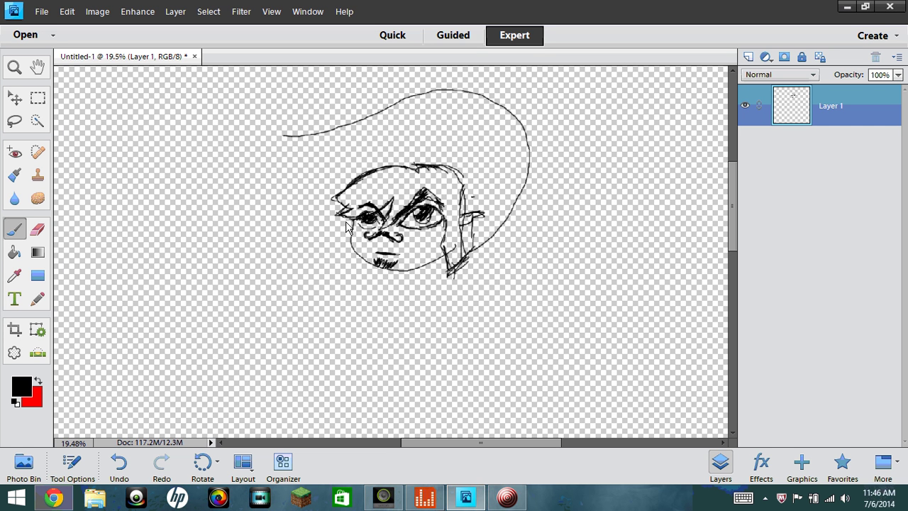
mouse_move(353, 225)
left_mouse_down()
mouse_move(337, 268)
mouse_move(364, 249)
left_mouse_up()
left_click_drag(356, 176, 296, 182)
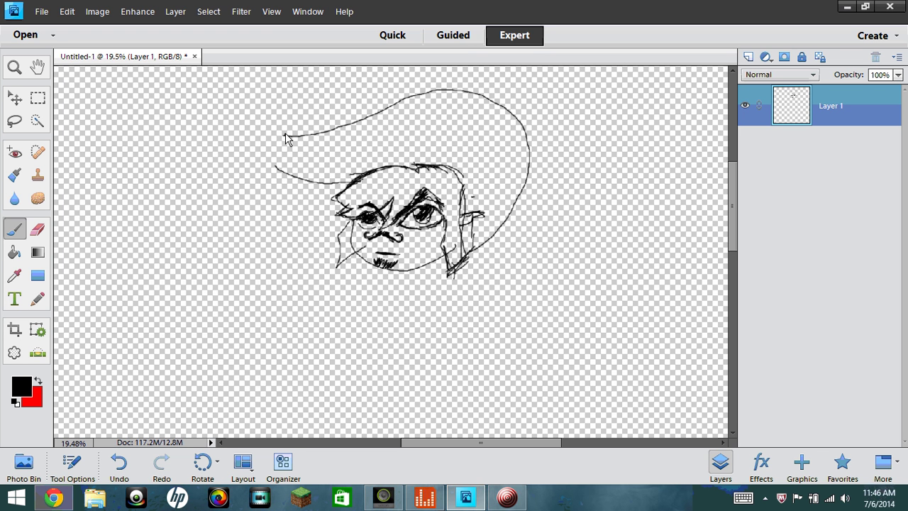
- Draw a bird head with a curled crest, long open beak and browed eye at the narrow end of the body outline
left_click_drag(285, 134, 272, 116)
mouse_move(254, 79)
left_mouse_down()
mouse_move(240, 95)
mouse_move(256, 99)
mouse_move(255, 92)
mouse_move(257, 100)
mouse_move(233, 128)
mouse_move(235, 156)
mouse_move(249, 162)
mouse_move(225, 213)
left_mouse_up()
mouse_move(247, 159)
left_mouse_down()
mouse_move(203, 210)
mouse_move(235, 160)
mouse_move(221, 222)
mouse_move(242, 172)
mouse_move(236, 177)
mouse_move(223, 220)
mouse_move(269, 168)
left_mouse_up()
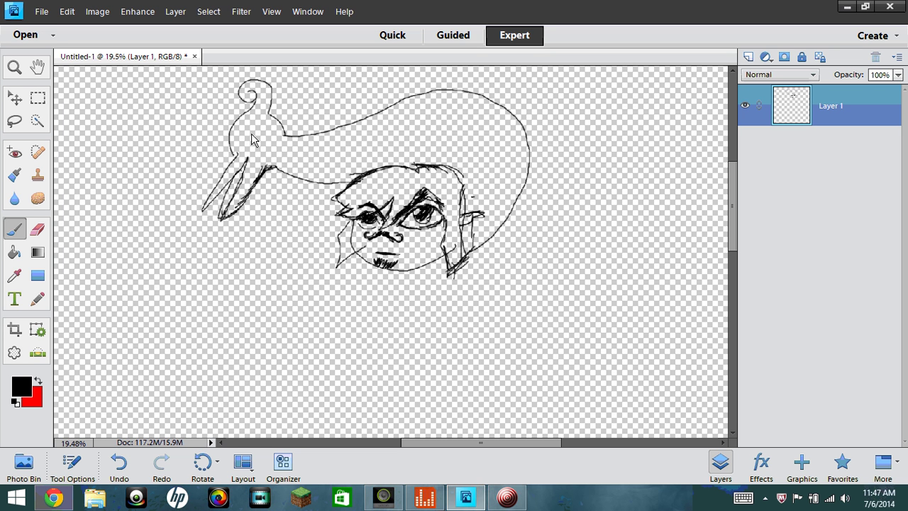
mouse_move(258, 133)
left_mouse_down()
mouse_move(248, 145)
mouse_move(268, 135)
mouse_move(258, 139)
mouse_move(266, 123)
left_mouse_up()
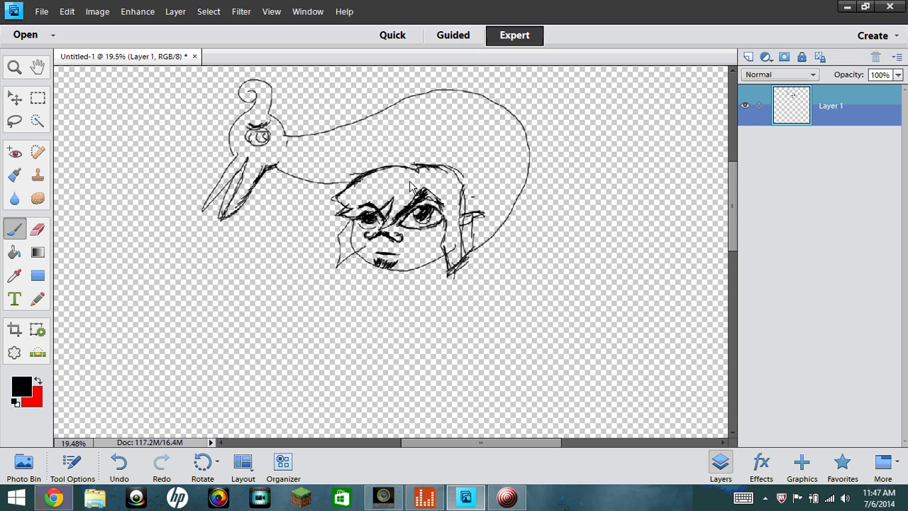
- Dot freckles on the face's cheeks and sketch a narrow diagonal band running down from the jaw
left_click(417, 240)
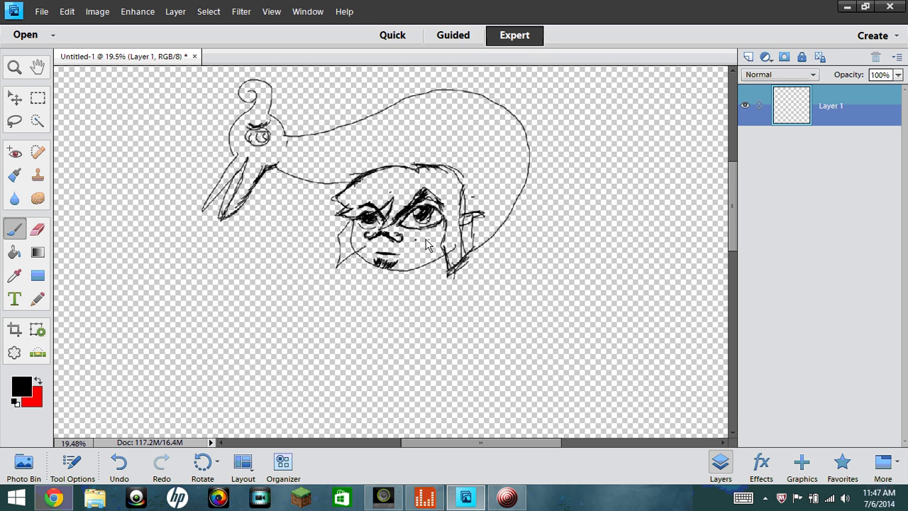
left_click(426, 240)
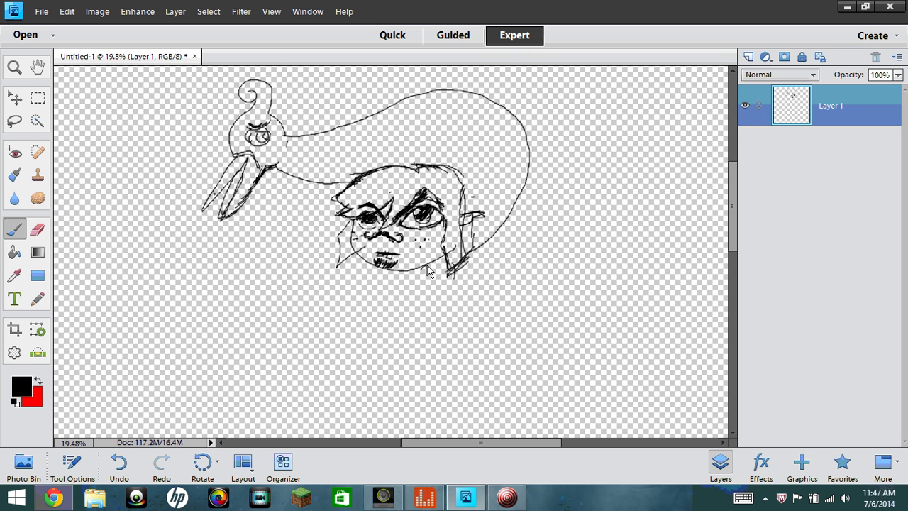
mouse_move(427, 272)
left_mouse_down()
mouse_move(427, 284)
mouse_move(364, 333)
mouse_move(412, 277)
mouse_move(392, 289)
mouse_move(361, 335)
left_mouse_up()
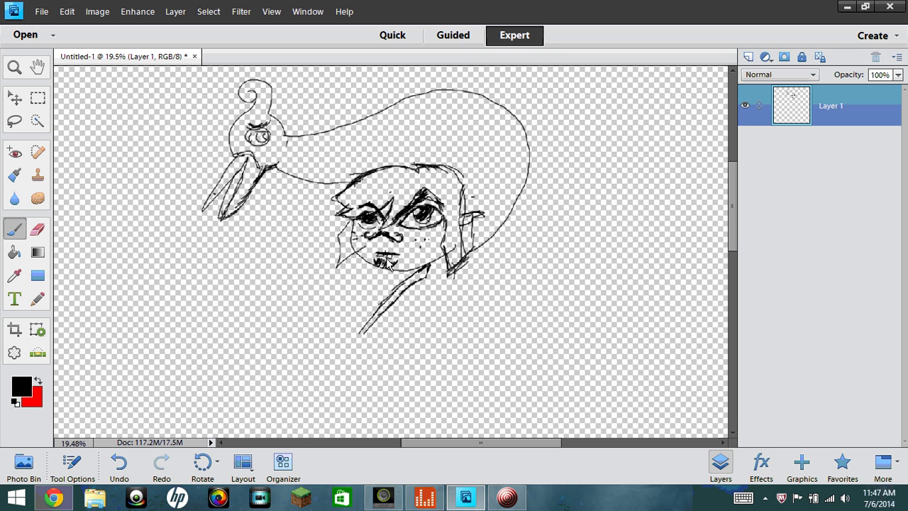
- Sketch a second collar band down from the chin with hatching between the bands, plus a shoulder curve and the robe's side lines
left_click_drag(366, 271, 351, 330)
mouse_move(361, 263)
left_mouse_down()
mouse_move(335, 351)
mouse_move(364, 334)
mouse_move(335, 366)
mouse_move(362, 336)
mouse_move(348, 338)
mouse_move(364, 331)
mouse_move(346, 354)
left_mouse_up()
left_click_drag(359, 318, 351, 335)
left_click_drag(359, 317, 348, 331)
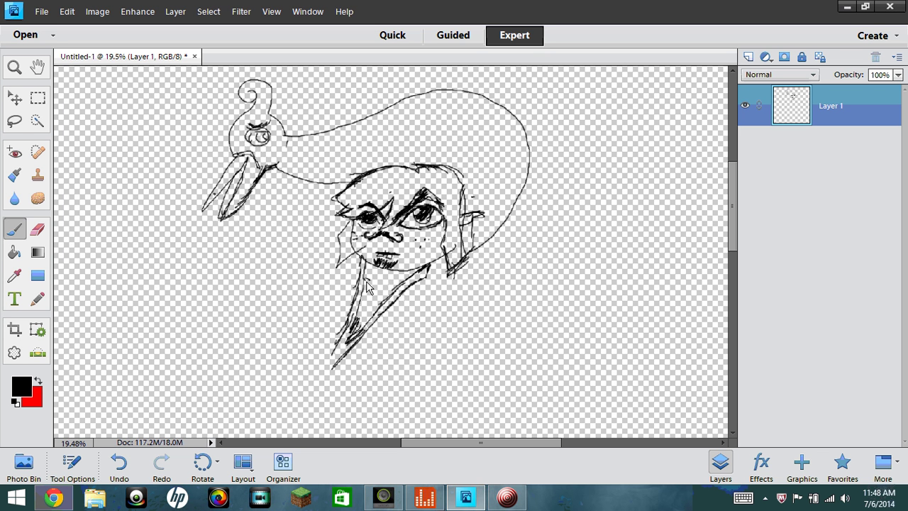
mouse_move(367, 268)
left_mouse_down()
mouse_move(374, 289)
mouse_move(354, 318)
mouse_move(415, 269)
mouse_move(361, 315)
mouse_move(371, 281)
left_mouse_up()
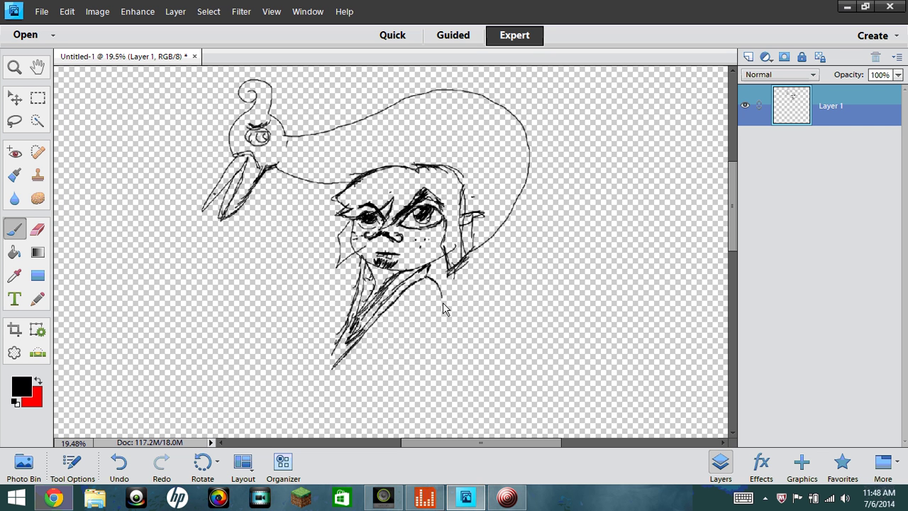
left_click_drag(415, 308, 354, 384)
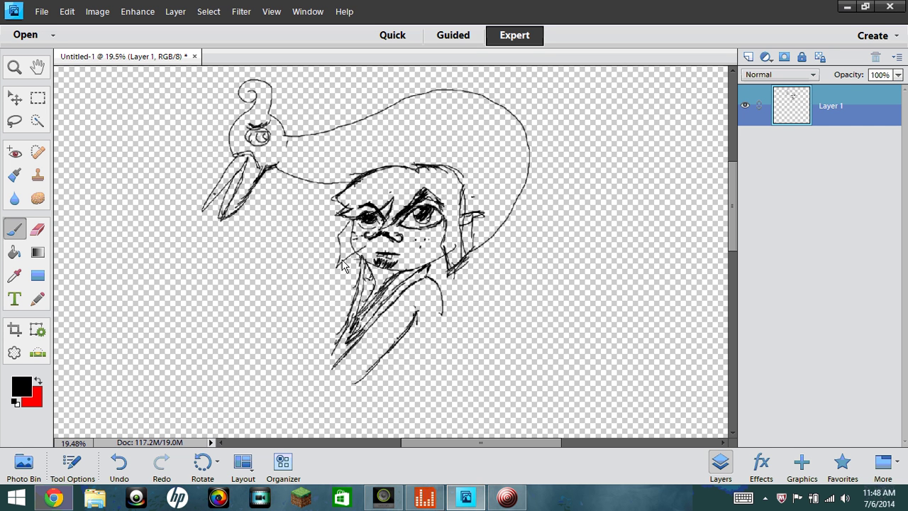
mouse_move(359, 256)
left_mouse_down()
mouse_move(325, 257)
mouse_move(322, 279)
mouse_move(312, 277)
mouse_move(327, 293)
mouse_move(295, 329)
left_mouse_up()
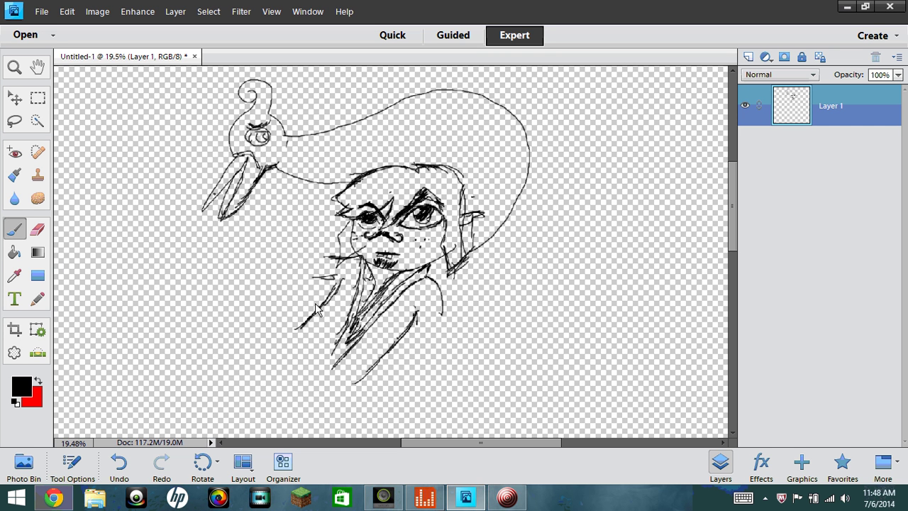
- Draw a raised sleeve with a square cuff beside the chin and a hanging sleeve with a jagged hem and fold lines below the shoulder
right_click(416, 278)
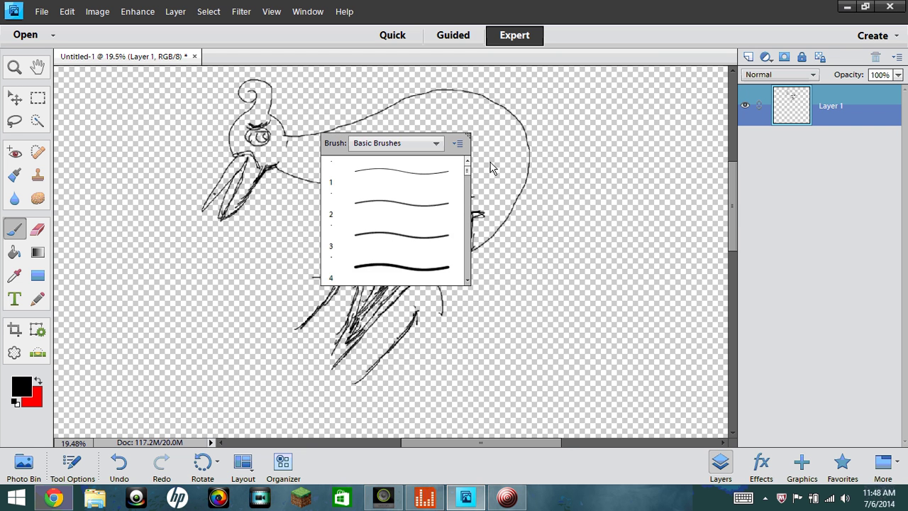
left_click(481, 242)
left_click_drag(487, 270, 597, 202)
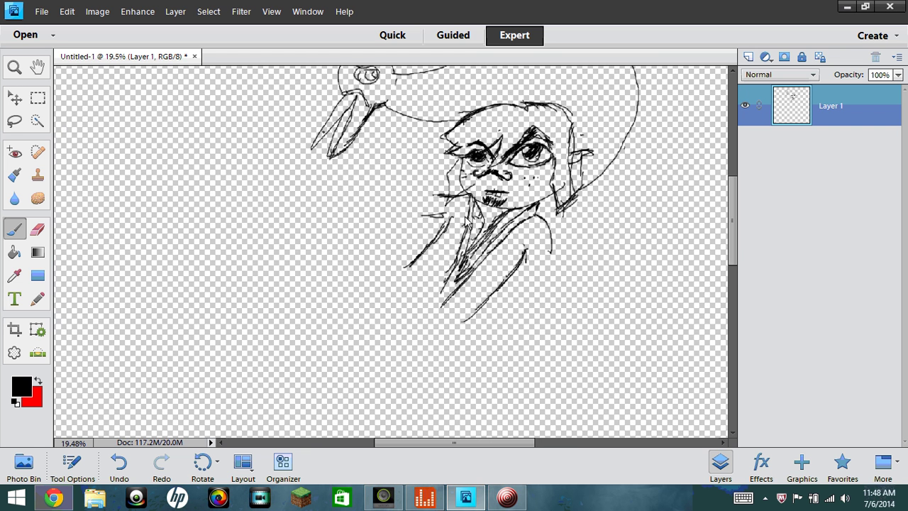
mouse_move(427, 214)
left_mouse_down()
mouse_move(395, 209)
mouse_move(440, 196)
mouse_move(407, 181)
mouse_move(395, 193)
mouse_move(402, 181)
mouse_move(397, 203)
mouse_move(411, 182)
mouse_move(474, 212)
left_mouse_up()
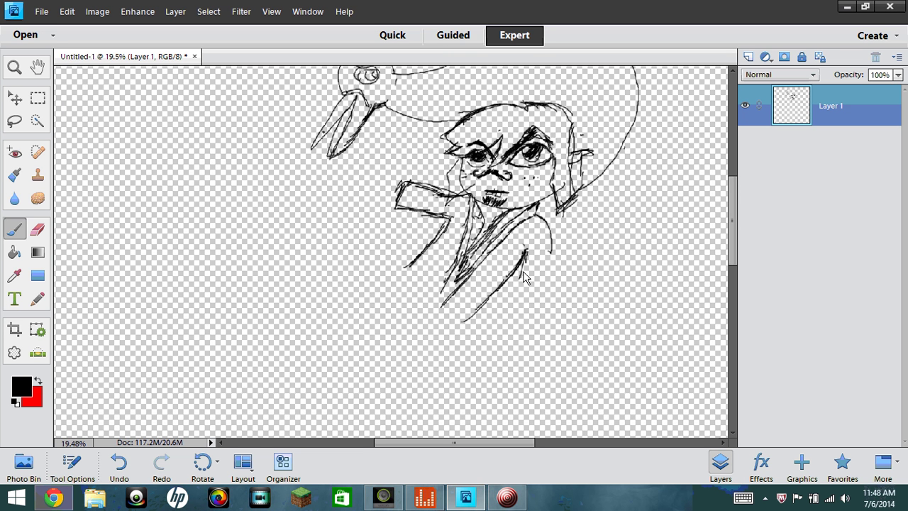
mouse_move(527, 252)
left_mouse_down()
mouse_move(516, 291)
mouse_move(548, 301)
mouse_move(562, 279)
mouse_move(555, 253)
mouse_move(541, 296)
left_mouse_up()
mouse_move(564, 259)
left_mouse_down()
mouse_move(550, 271)
mouse_move(539, 263)
mouse_move(533, 276)
left_mouse_up()
mouse_move(410, 182)
left_mouse_down()
mouse_move(445, 183)
mouse_move(420, 197)
mouse_move(427, 201)
left_mouse_up()
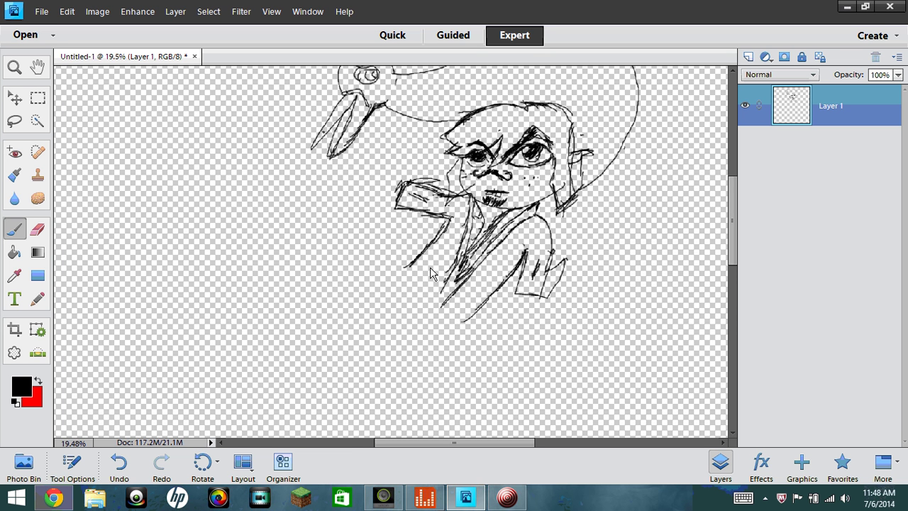
- Draw a belt with a round spiral buckle at the waist and the flared lower-garment outline beneath it
mouse_move(412, 263)
left_mouse_down()
mouse_move(431, 289)
mouse_move(409, 309)
mouse_move(432, 318)
mouse_move(456, 302)
mouse_move(421, 295)
mouse_move(462, 333)
left_mouse_up()
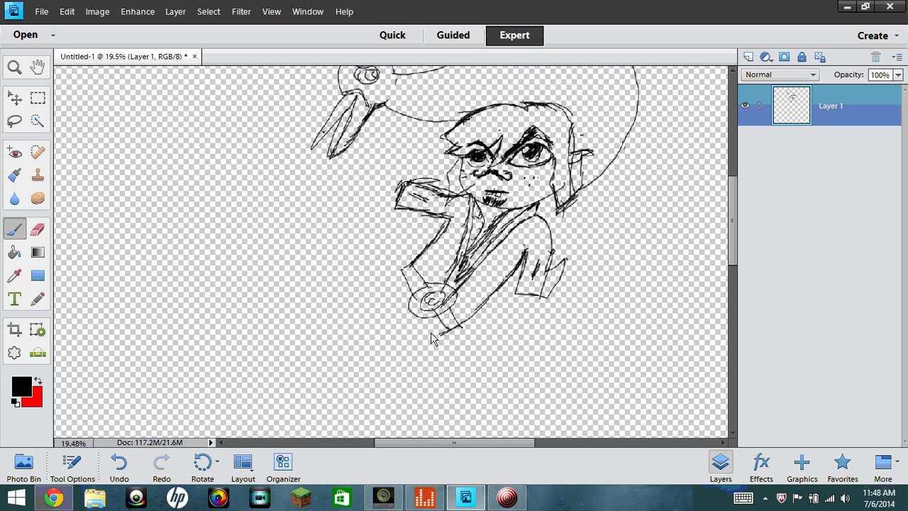
left_click_drag(431, 332, 455, 327)
left_click_drag(411, 265, 386, 274)
mouse_move(341, 257)
left_mouse_down()
mouse_move(359, 271)
mouse_move(367, 345)
mouse_move(387, 369)
mouse_move(399, 366)
left_mouse_up()
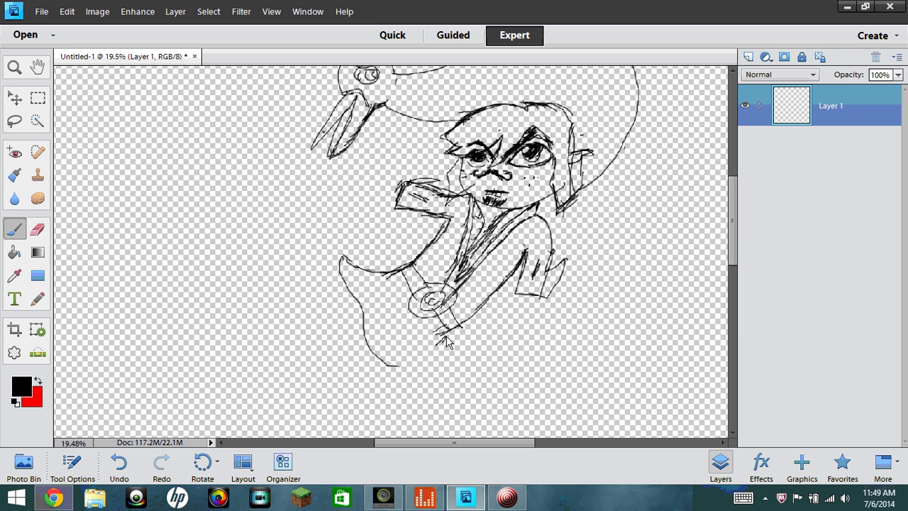
left_click_drag(447, 333, 429, 364)
- Add a sideways kicked-out foot at the garment's outer edge and a small pointed boot beneath its lowest point
left_click_drag(353, 298, 313, 297)
left_click_drag(338, 265, 306, 267)
mouse_move(312, 301)
left_mouse_down()
mouse_move(353, 295)
mouse_move(340, 291)
left_mouse_up()
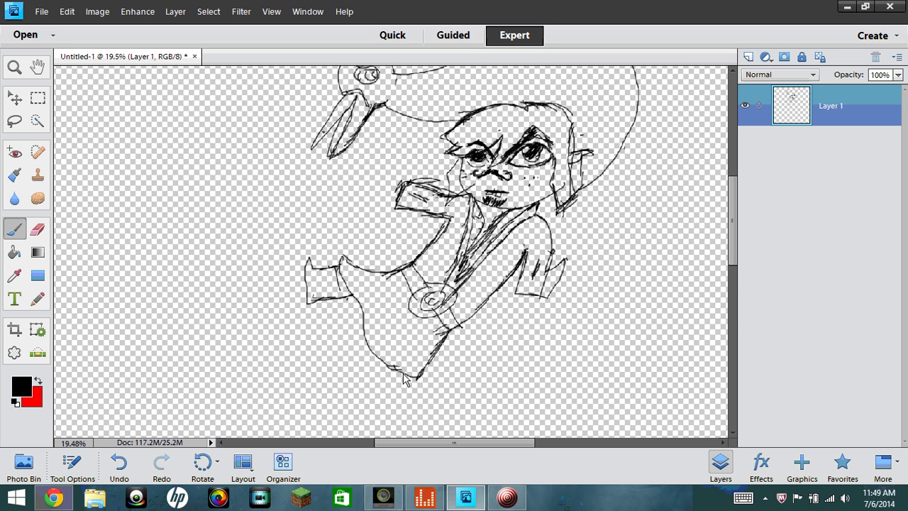
mouse_move(402, 383)
left_mouse_down()
mouse_move(416, 406)
mouse_move(383, 427)
mouse_move(383, 369)
mouse_move(379, 388)
mouse_move(384, 375)
mouse_move(383, 393)
mouse_move(393, 400)
mouse_move(402, 379)
left_mouse_up()
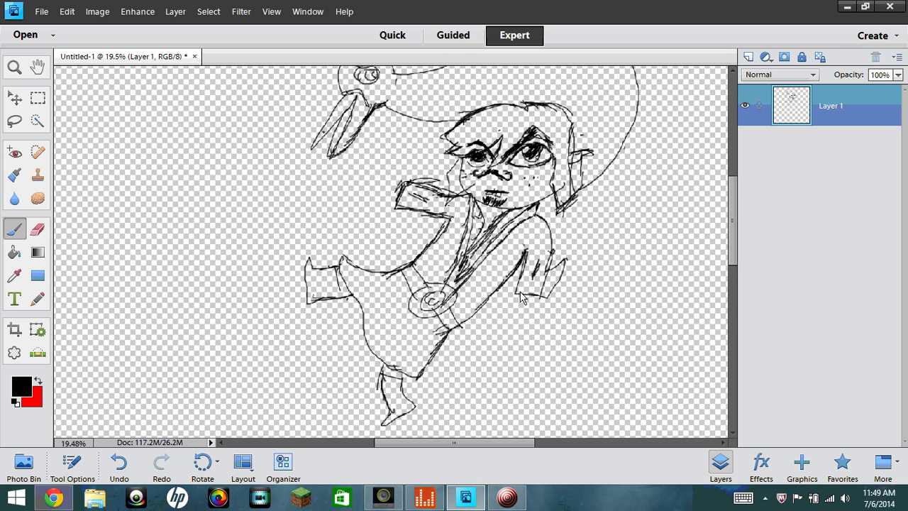
- Scribble a clenched fist at the hanging sleeve and extend a forearm with a round hand and surrounding cloth outline from the raised sleeve
mouse_move(521, 291)
left_mouse_down()
mouse_move(506, 326)
mouse_move(518, 315)
mouse_move(510, 325)
mouse_move(519, 321)
mouse_move(529, 333)
mouse_move(543, 316)
mouse_move(522, 308)
mouse_move(536, 302)
mouse_move(525, 312)
mouse_move(557, 323)
mouse_move(512, 304)
mouse_move(500, 319)
mouse_move(524, 297)
mouse_move(497, 290)
mouse_move(493, 307)
left_mouse_up()
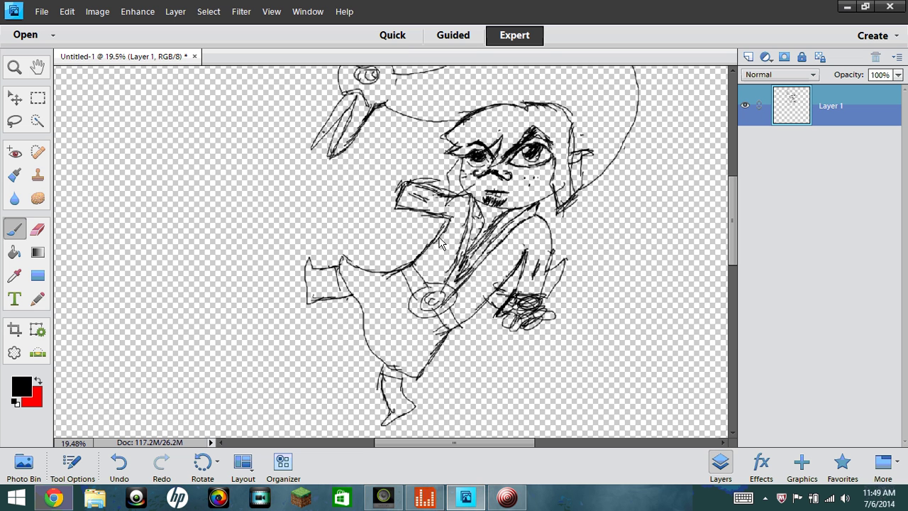
left_click_drag(433, 225, 399, 229)
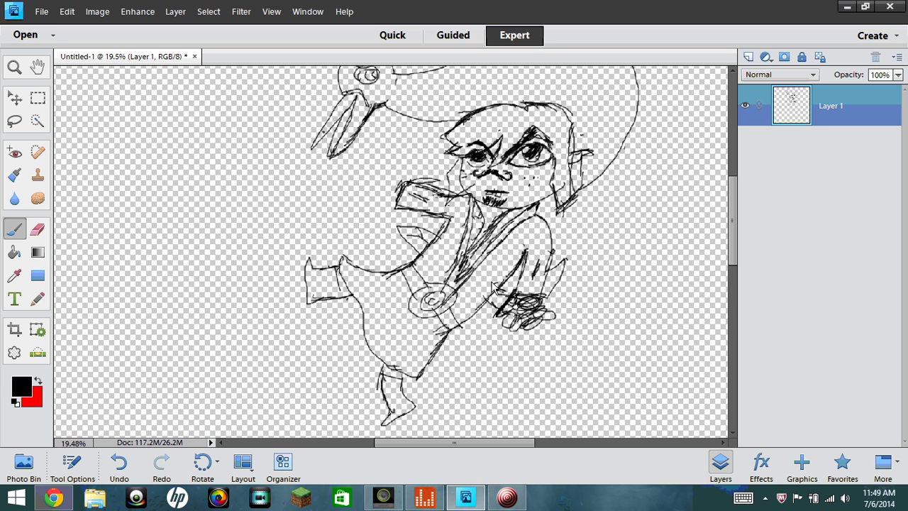
mouse_move(539, 320)
left_mouse_down()
mouse_move(548, 336)
mouse_move(525, 323)
left_mouse_up()
mouse_move(409, 183)
left_mouse_down()
mouse_move(441, 204)
mouse_move(461, 204)
left_mouse_up()
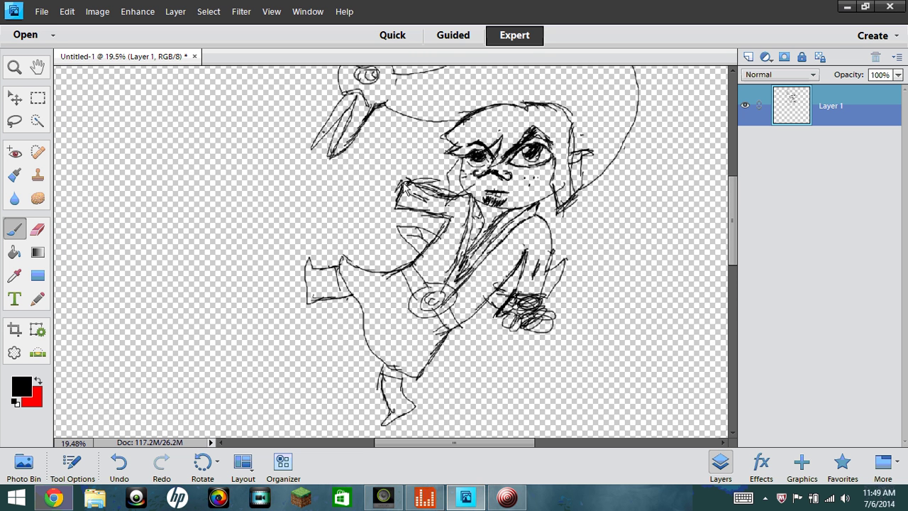
mouse_move(405, 186)
left_mouse_down()
mouse_move(370, 171)
mouse_move(368, 188)
mouse_move(363, 167)
mouse_move(354, 186)
mouse_move(370, 179)
mouse_move(345, 186)
mouse_move(318, 240)
mouse_move(375, 235)
mouse_move(429, 202)
mouse_move(454, 174)
mouse_move(394, 117)
mouse_move(356, 129)
mouse_move(321, 178)
left_mouse_up()
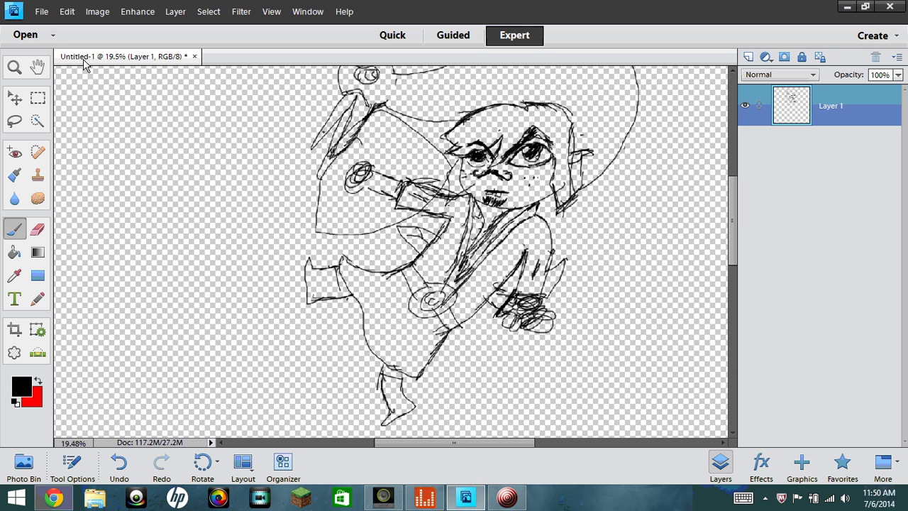
- Fit the whole canvas on screen to examine the full figure, and zoom back in on the character's face
left_click(15, 66)
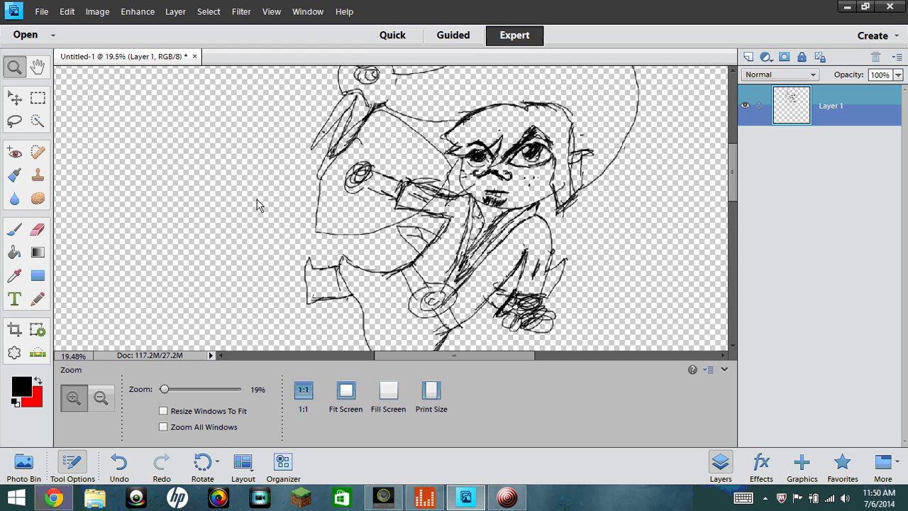
right_click(237, 226)
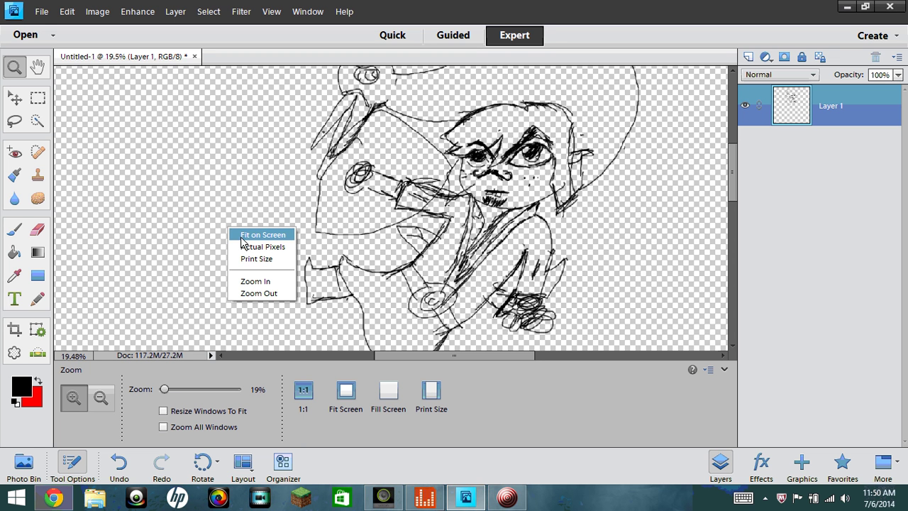
left_click(243, 233)
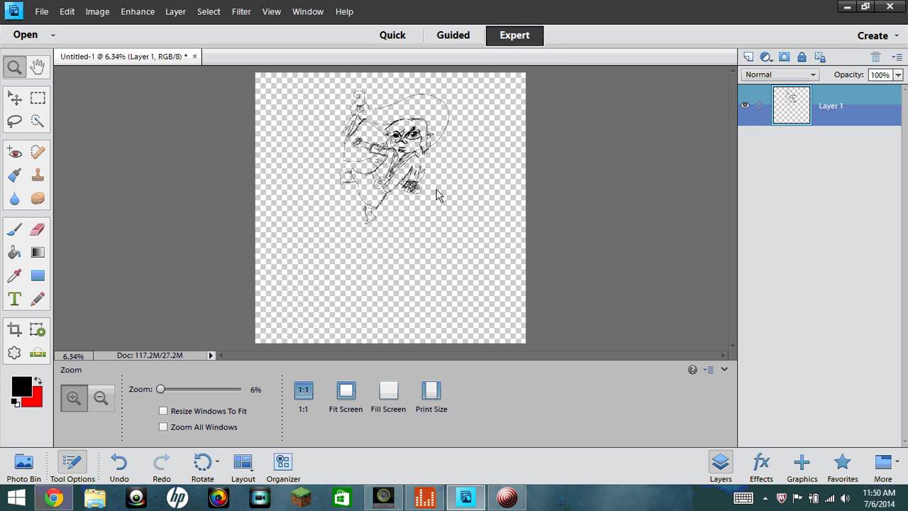
left_click(437, 170)
left_click_drag(334, 89, 400, 173)
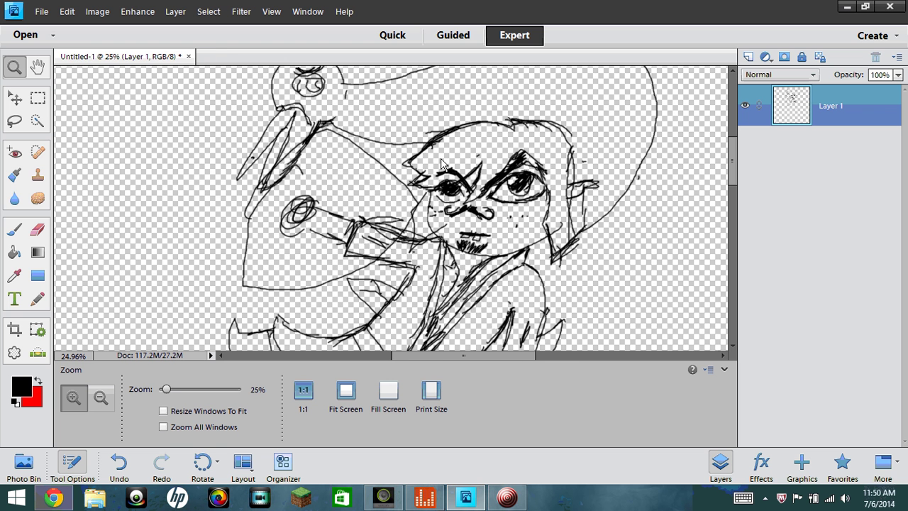
- Create a new transparent RGB document of 6401 × 6401 pixels at 100 pixels/inch and activate the Brush tool on it
left_click(39, 9)
left_click(40, 10)
left_click(41, 10)
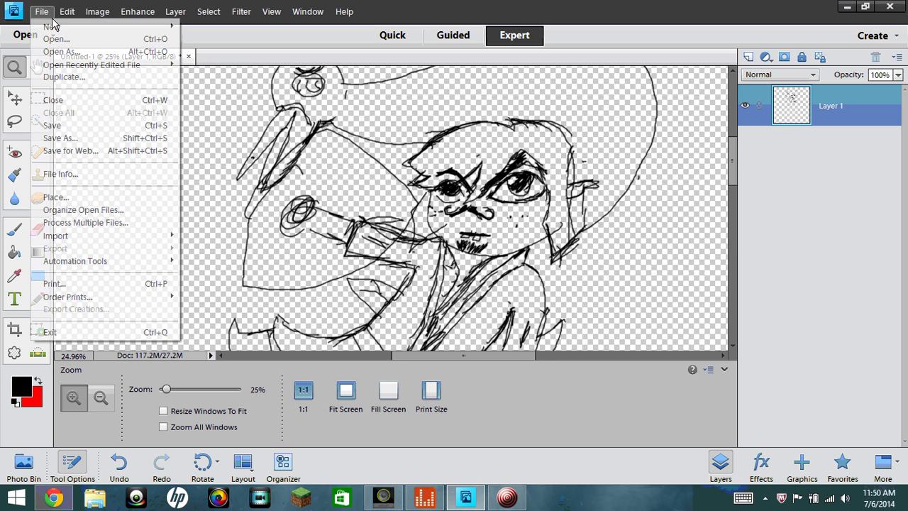
mouse_move(127, 27)
left_click(201, 26)
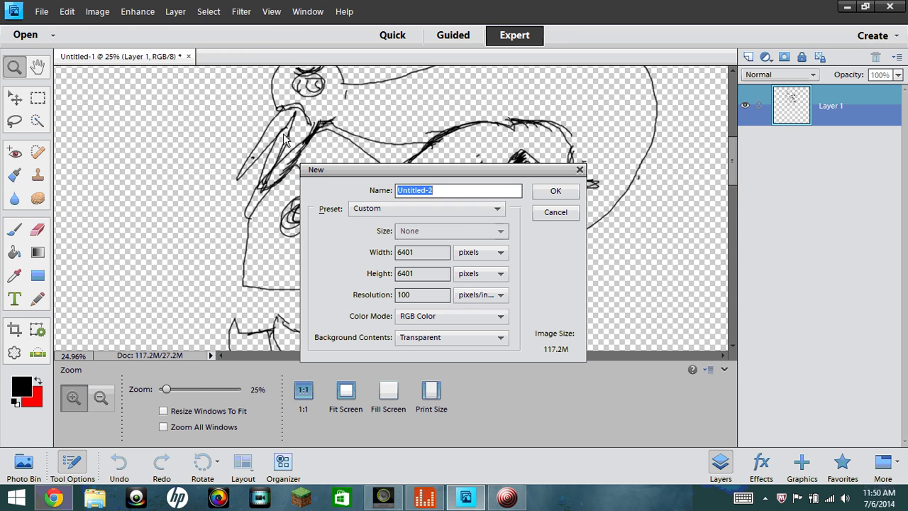
left_click(566, 191)
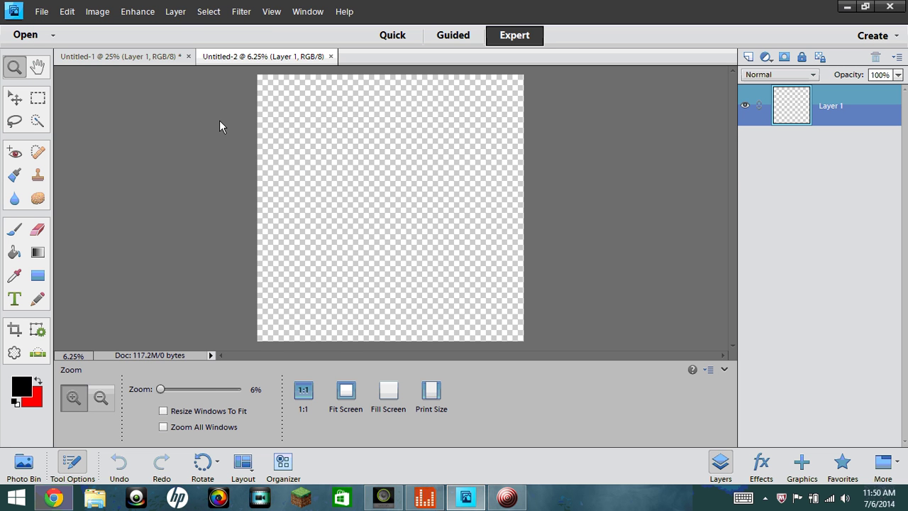
left_click_drag(355, 127, 421, 121)
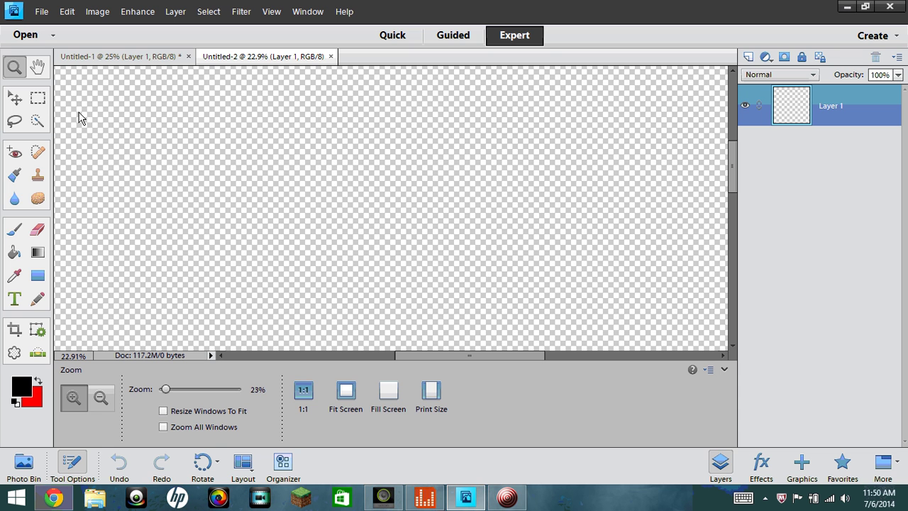
left_click(14, 228)
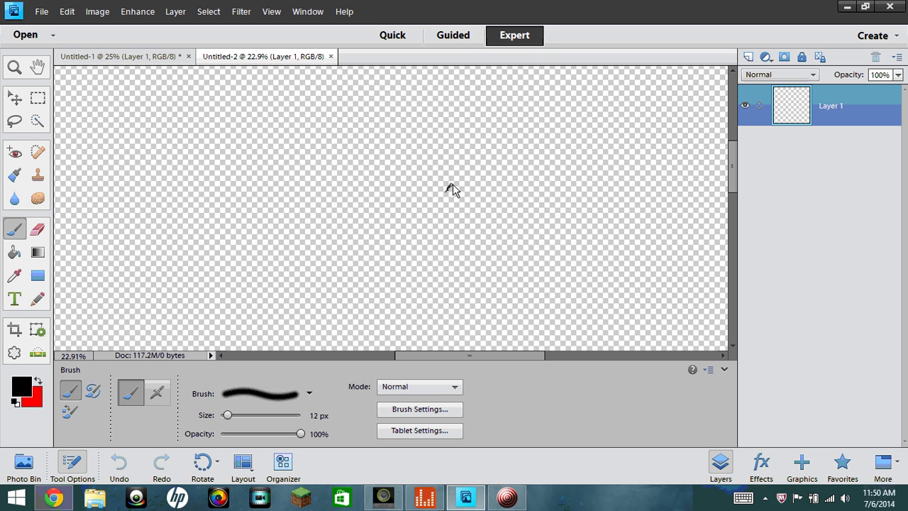
mouse_move(452, 183)
left_mouse_down()
mouse_move(447, 189)
mouse_move(459, 177)
left_mouse_up()
key("ctrl+z")
key("ctrl+z")
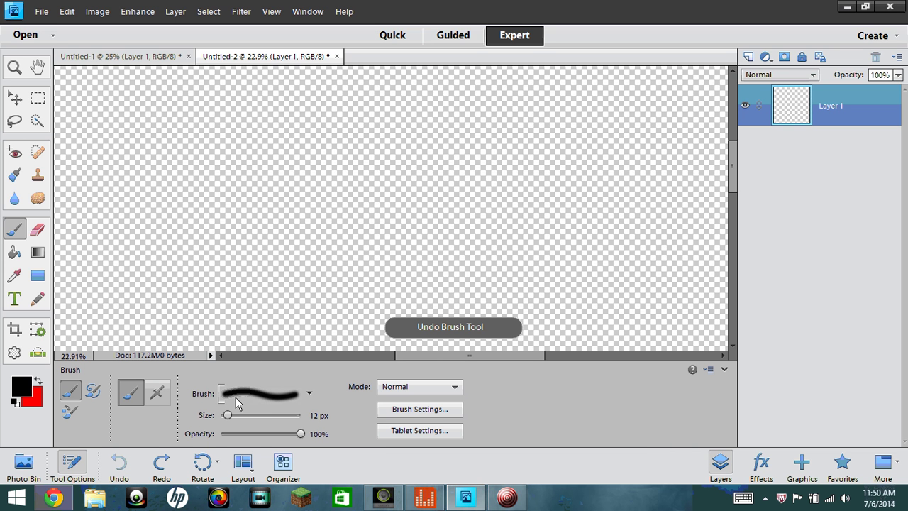
- Set the brush size to 8 px and draw a small almond-shaped eye with an iris near the middle of the canvas
left_click_drag(227, 415, 225, 416)
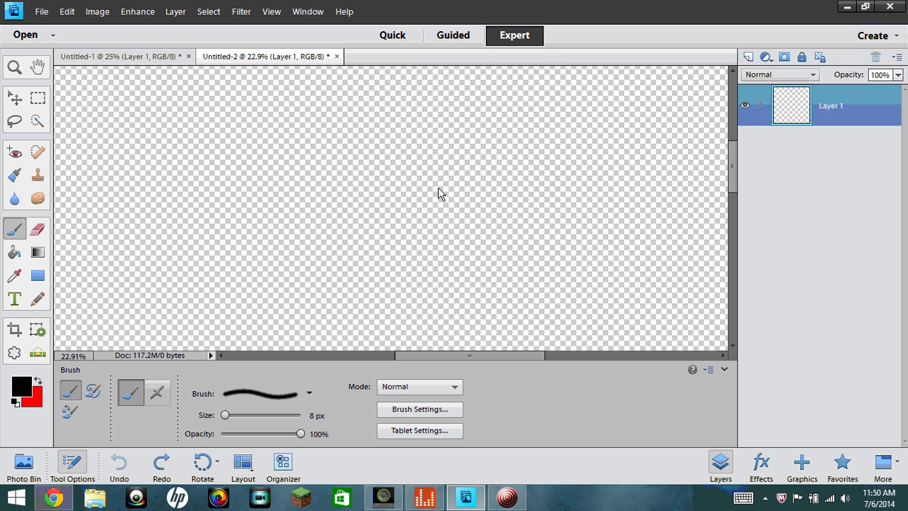
left_click_drag(433, 191, 445, 183)
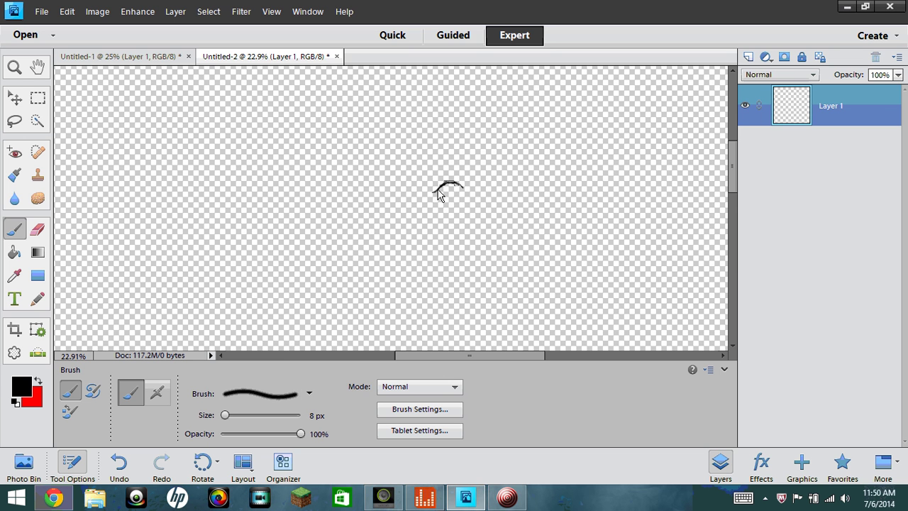
mouse_move(461, 187)
left_mouse_down()
mouse_move(447, 200)
mouse_move(463, 195)
left_mouse_up()
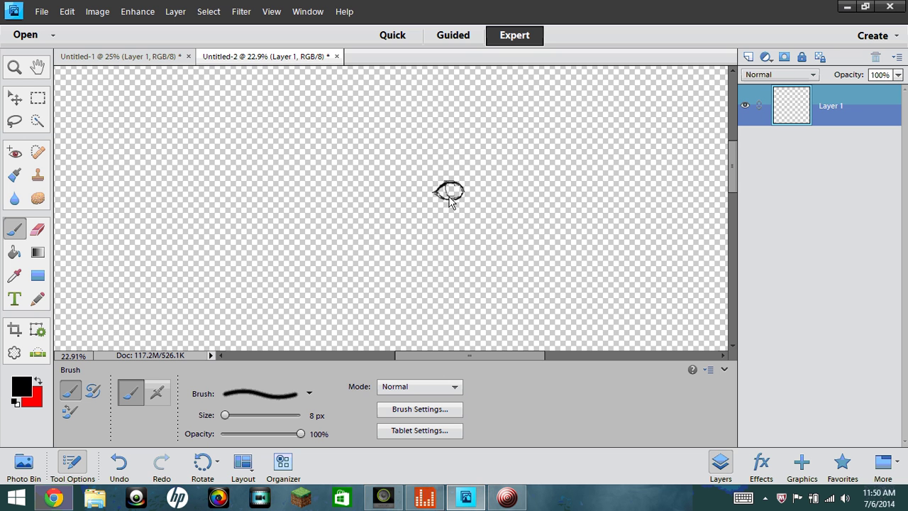
left_click_drag(448, 198, 459, 191)
- Outline a slanted brow, pointed fringe and curved cheek around the face, and draw a second eye beneath the fringe
mouse_move(440, 181)
left_mouse_down()
mouse_move(459, 172)
mouse_move(416, 193)
mouse_move(429, 175)
mouse_move(397, 183)
mouse_move(372, 169)
mouse_move(399, 148)
mouse_move(372, 167)
mouse_move(389, 173)
mouse_move(381, 162)
mouse_move(400, 144)
mouse_move(455, 147)
left_mouse_up()
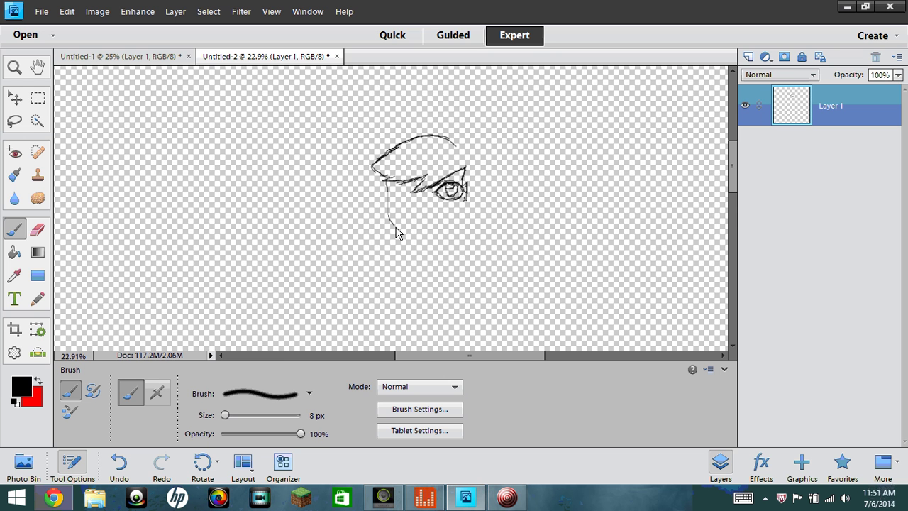
left_click_drag(405, 235, 414, 236)
mouse_move(402, 180)
left_mouse_down()
mouse_move(389, 190)
mouse_move(414, 193)
mouse_move(388, 188)
mouse_move(400, 192)
left_mouse_up()
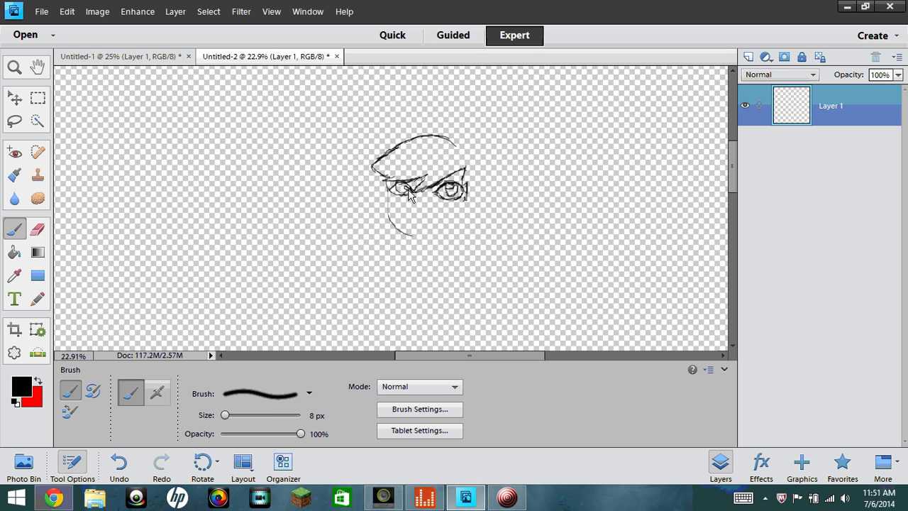
mouse_move(409, 189)
left_mouse_down()
mouse_move(394, 196)
mouse_move(415, 195)
mouse_move(401, 199)
mouse_move(397, 188)
mouse_move(414, 199)
mouse_move(390, 187)
left_mouse_up()
- Add spiky hair tufts above the fringe and curve the hair outline over the back of the head
mouse_move(454, 141)
left_mouse_down()
mouse_move(447, 145)
mouse_move(462, 136)
left_mouse_up()
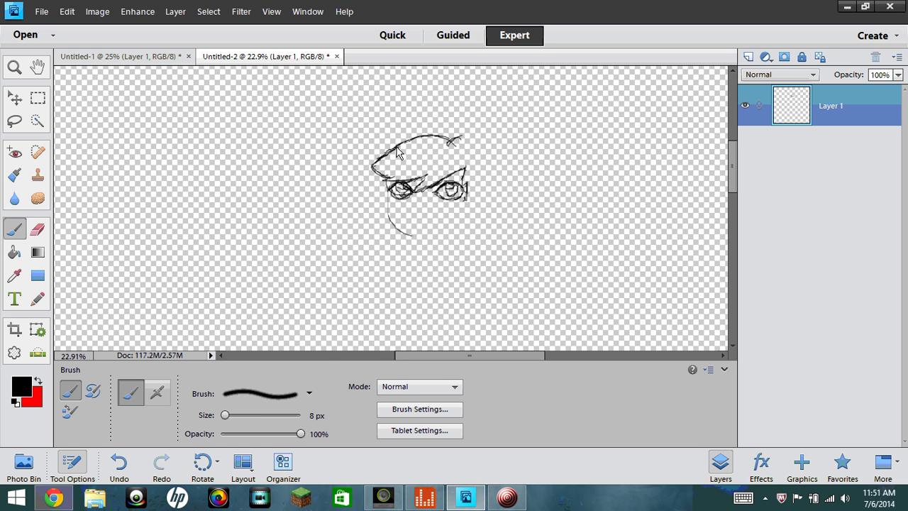
mouse_move(396, 152)
left_mouse_down()
mouse_move(380, 150)
mouse_move(424, 135)
mouse_move(399, 144)
mouse_move(402, 155)
mouse_move(389, 145)
mouse_move(408, 136)
left_mouse_up()
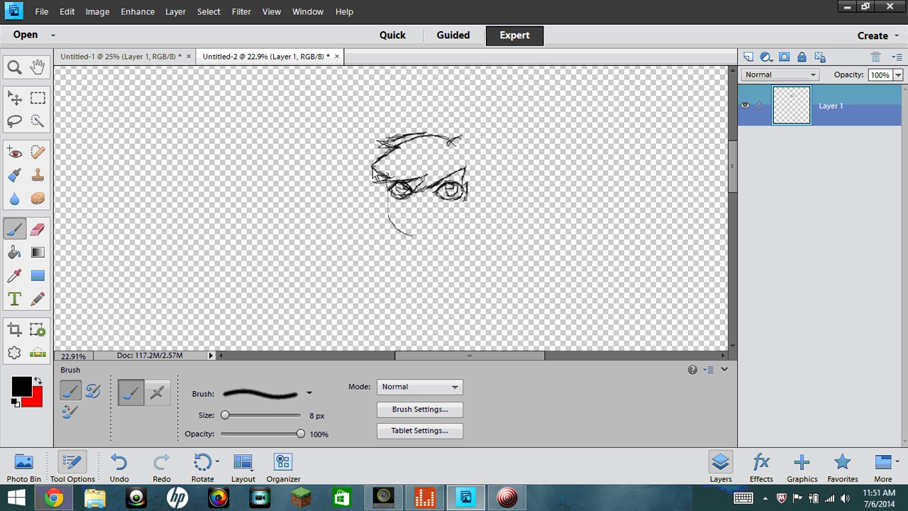
mouse_move(374, 171)
left_mouse_down()
mouse_move(415, 134)
mouse_move(450, 144)
mouse_move(471, 137)
mouse_move(460, 140)
mouse_move(486, 151)
mouse_move(480, 140)
mouse_move(490, 180)
left_mouse_up()
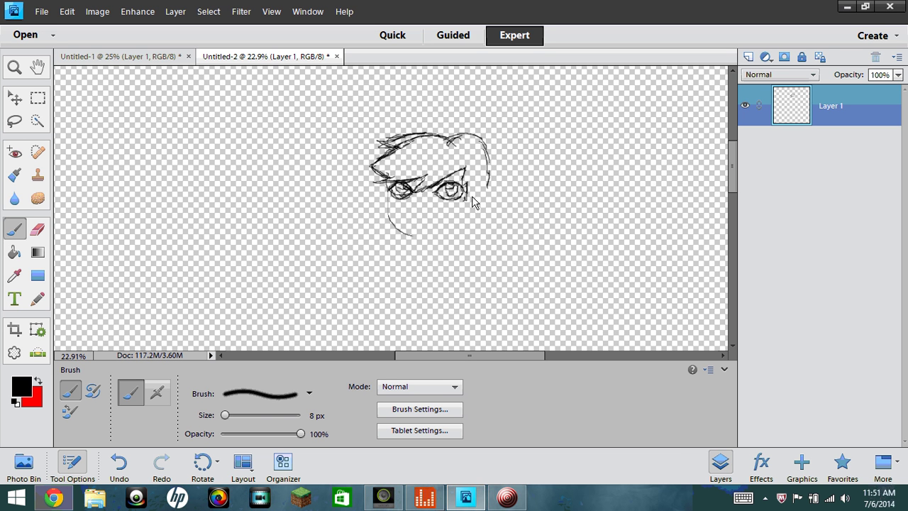
- Draw a long pointed ear at the side of the head with a tapered hair lock hanging below it
left_click(503, 194, "shift")
left_click_drag(486, 195, 505, 192)
mouse_move(488, 208)
left_mouse_down()
mouse_move(470, 200)
mouse_move(471, 209)
left_mouse_up()
mouse_move(473, 233)
left_mouse_down()
mouse_move(483, 201)
mouse_move(482, 223)
left_mouse_up()
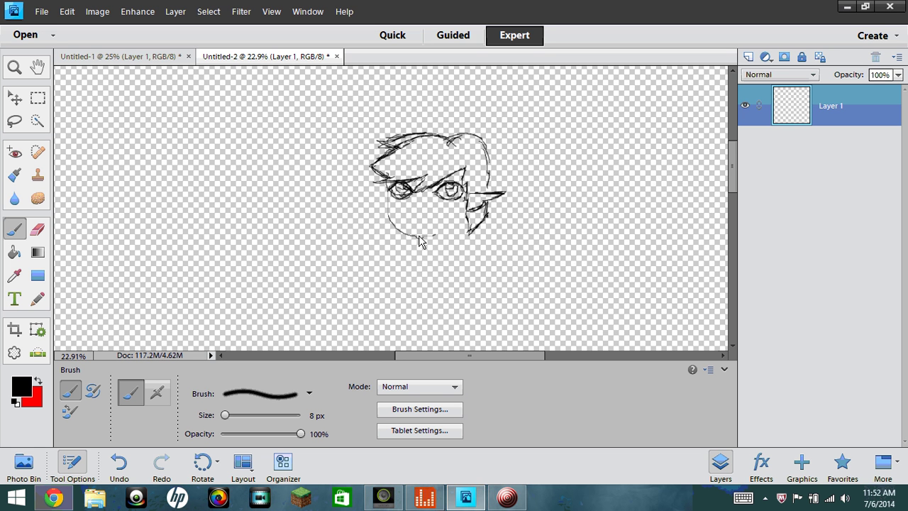
- Close the face with a curved jaw, add a pointed hair lock beside the cheek, and draw a dot nose and short straight mouth
left_click_drag(419, 238, 463, 224)
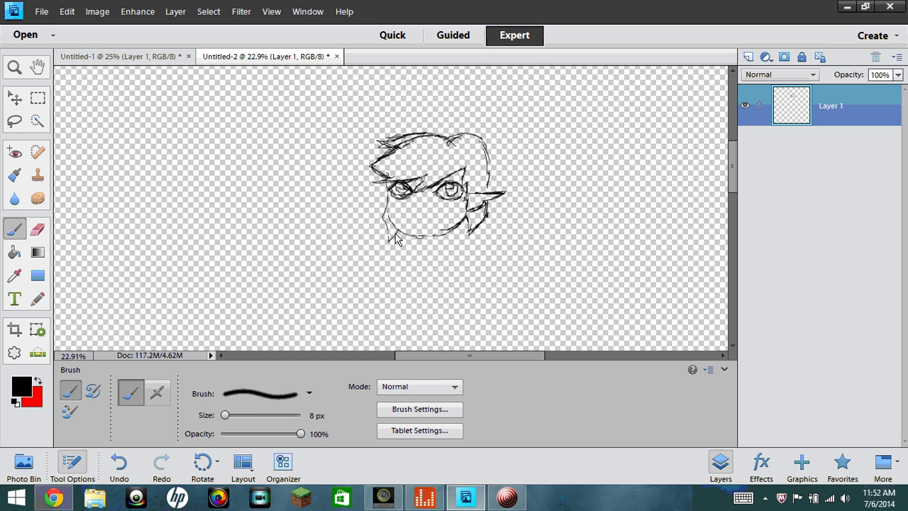
left_click_drag(397, 234, 389, 241)
left_click(416, 206)
left_click_drag(412, 220, 440, 224)
- Outline a long floppy cap that curves around the head and trails far behind it to a narrow rounded tip
mouse_move(491, 215)
left_mouse_down()
mouse_move(515, 183)
mouse_move(504, 128)
mouse_move(479, 110)
mouse_move(436, 106)
left_mouse_up()
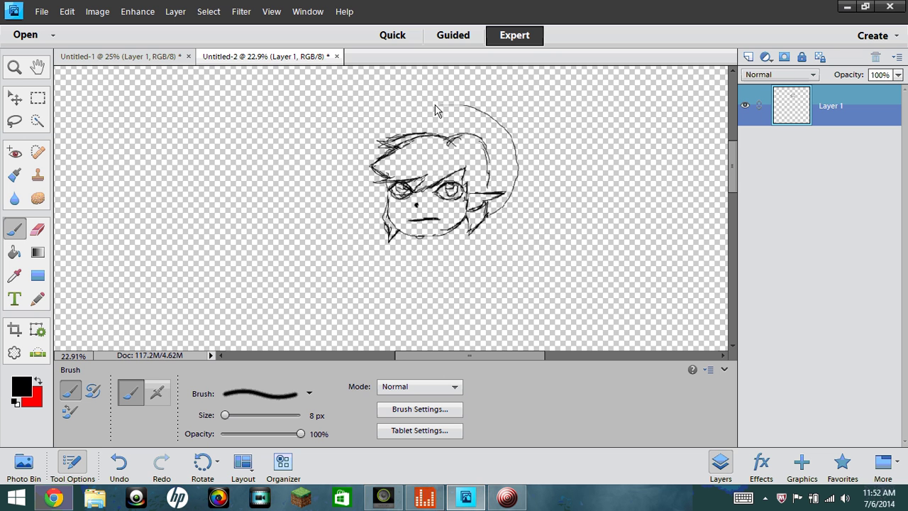
left_click_drag(375, 122, 278, 141)
mouse_move(338, 207)
left_mouse_down()
mouse_move(292, 206)
mouse_move(247, 193)
left_mouse_up()
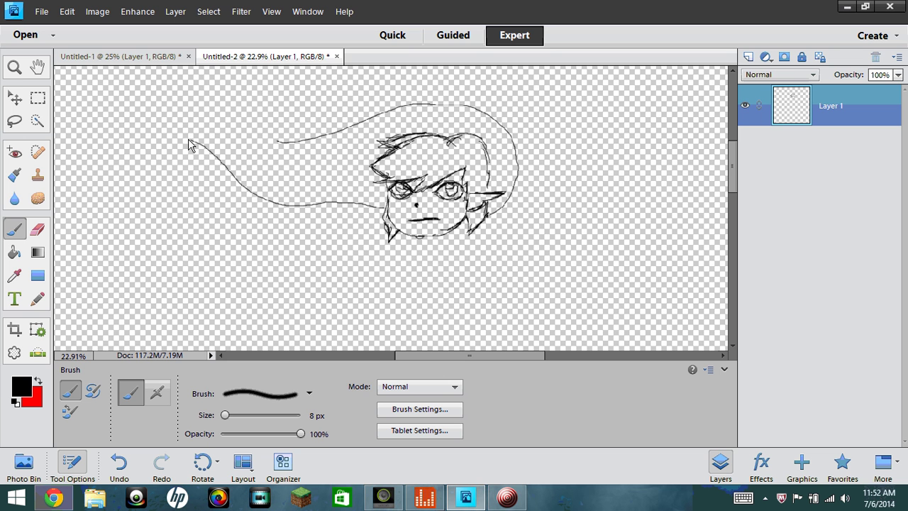
mouse_move(188, 140)
left_mouse_down()
mouse_move(146, 150)
mouse_move(151, 135)
mouse_move(186, 125)
mouse_move(228, 125)
mouse_move(287, 144)
left_mouse_up()
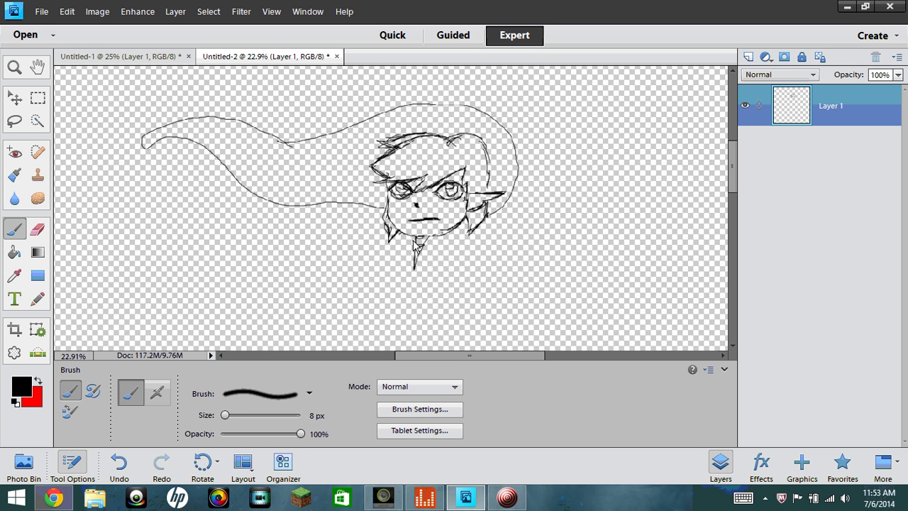
- Draw dark collar lines beneath the chin and outline the shoulder with a short sleeve and the torso's side below it
left_click_drag(418, 239, 411, 264)
mouse_move(446, 260)
left_mouse_down()
mouse_move(468, 264)
mouse_move(448, 271)
mouse_move(446, 261)
mouse_move(438, 290)
left_mouse_up()
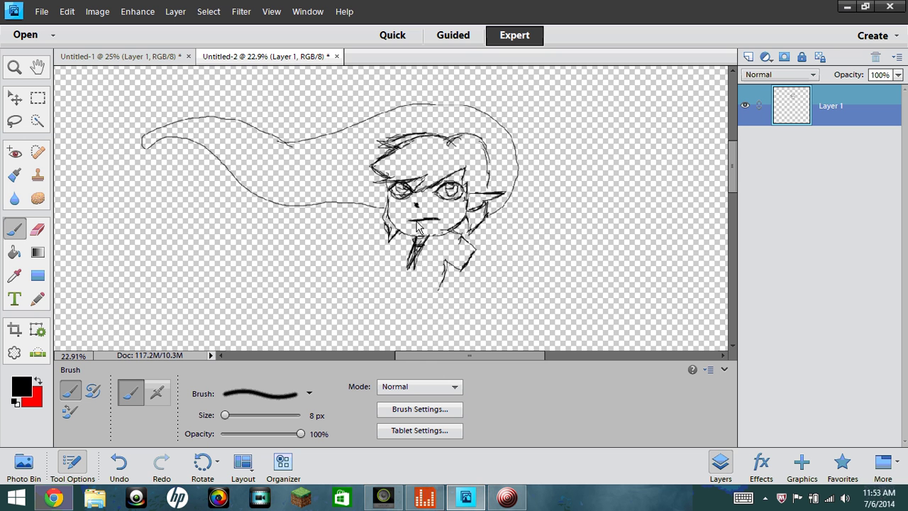
- Thicken the mouth into a dark shape, darken both angry eyebrows, and add crease lines around the nose and mouth
left_click_drag(405, 219, 430, 217)
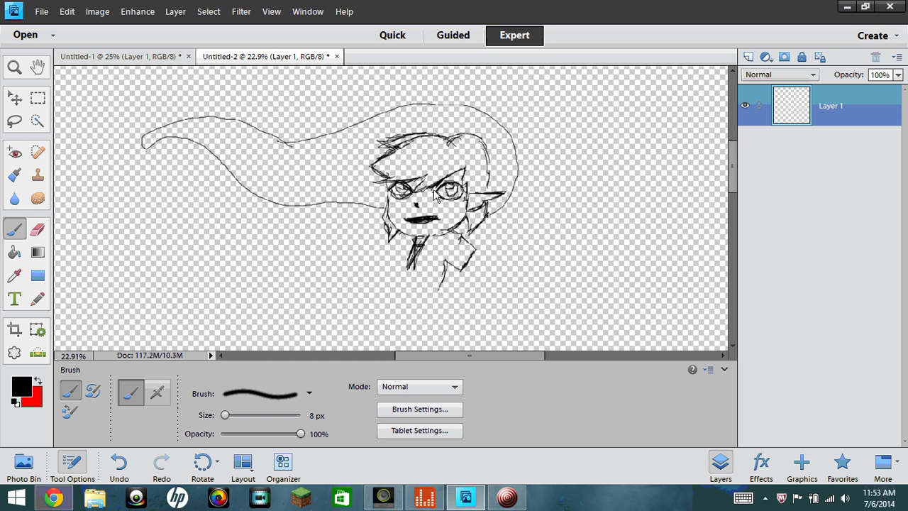
mouse_move(433, 190)
left_mouse_down()
mouse_move(458, 167)
mouse_move(467, 169)
mouse_move(433, 189)
mouse_move(475, 177)
mouse_move(461, 170)
mouse_move(443, 186)
mouse_move(456, 179)
left_mouse_up()
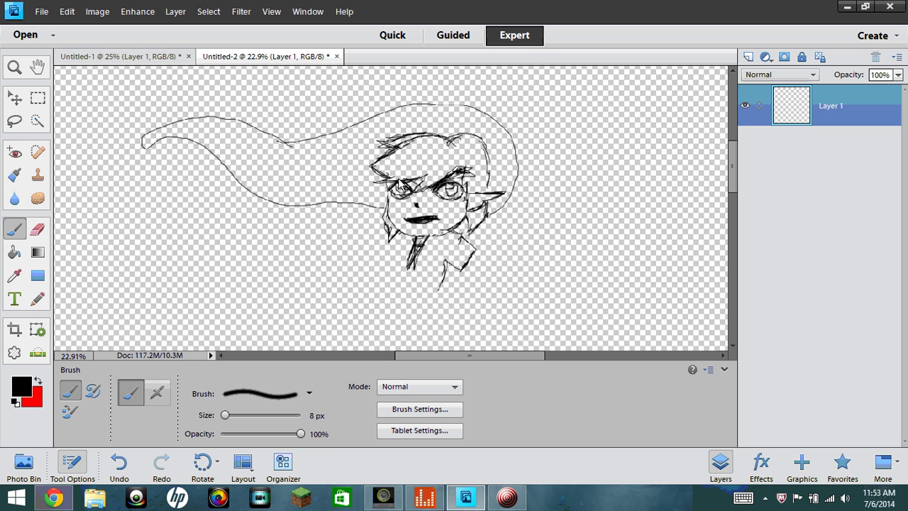
mouse_move(399, 189)
left_mouse_down()
mouse_move(418, 192)
mouse_move(408, 183)
mouse_move(397, 190)
mouse_move(405, 181)
left_mouse_up()
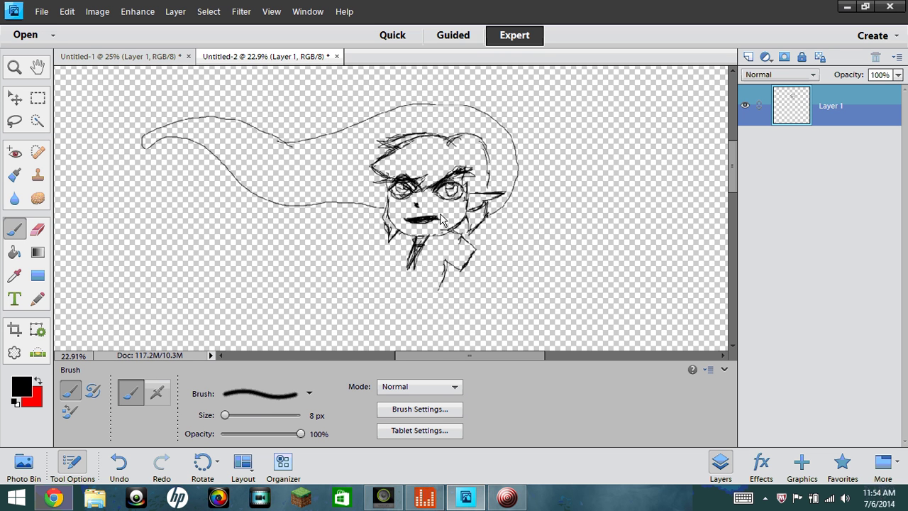
mouse_move(438, 211)
left_mouse_down()
mouse_move(421, 233)
mouse_move(400, 226)
left_mouse_up()
left_click_drag(414, 194, 402, 208)
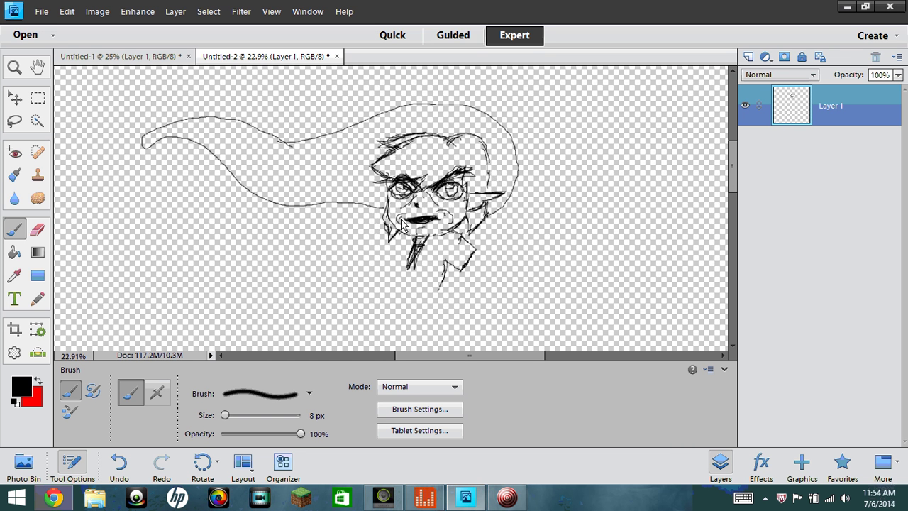
- Draw the torso's remaining side and a belt with a round buckle across the waist, and darken the torso's edges
mouse_move(398, 234)
left_mouse_down()
mouse_move(393, 285)
mouse_move(405, 301)
mouse_move(416, 287)
mouse_move(438, 286)
mouse_move(413, 301)
mouse_move(424, 300)
mouse_move(401, 285)
mouse_move(405, 300)
mouse_move(392, 296)
mouse_move(414, 296)
mouse_move(410, 288)
mouse_move(415, 300)
mouse_move(394, 292)
left_mouse_up()
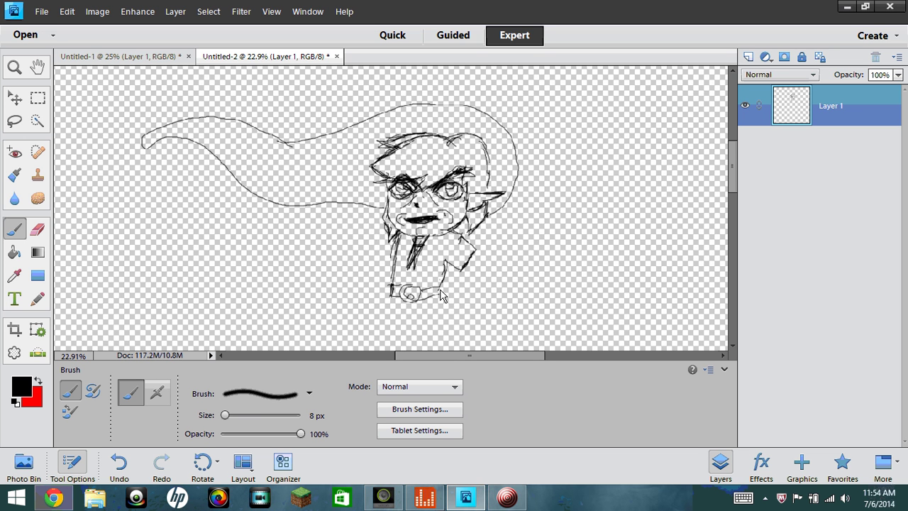
mouse_move(441, 285)
left_mouse_down()
mouse_move(439, 303)
mouse_move(489, 258)
left_mouse_up()
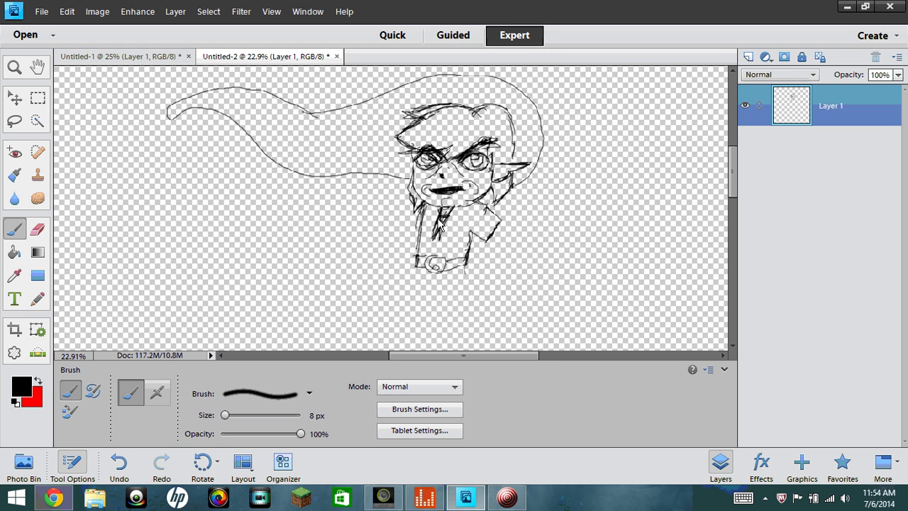
left_click_drag(430, 216, 418, 249)
- Draw a forearm ending in a fist beside the torso, and surround it with a pointed shield with an inner border and straps
mouse_move(430, 213)
left_mouse_down()
mouse_move(420, 256)
mouse_move(352, 253)
mouse_move(362, 248)
mouse_move(355, 242)
mouse_move(355, 252)
mouse_move(364, 242)
mouse_move(356, 266)
left_mouse_up()
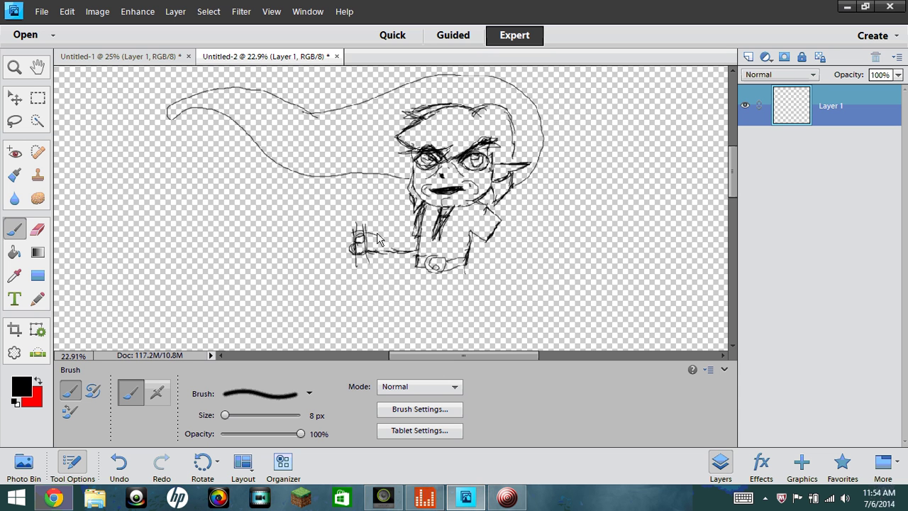
left_click_drag(366, 233, 424, 232)
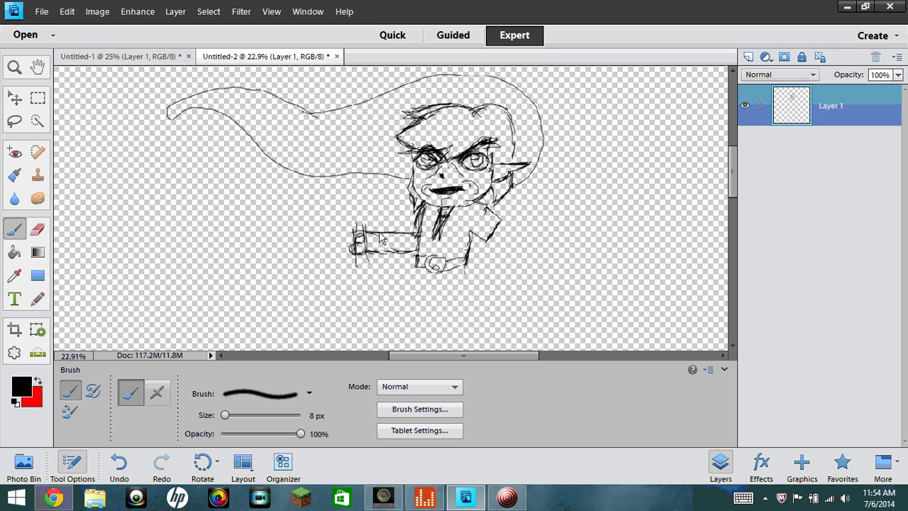
left_click_drag(359, 192, 413, 201)
mouse_move(336, 235)
left_mouse_down()
mouse_move(339, 282)
mouse_move(376, 325)
mouse_move(404, 300)
mouse_move(415, 272)
left_mouse_up()
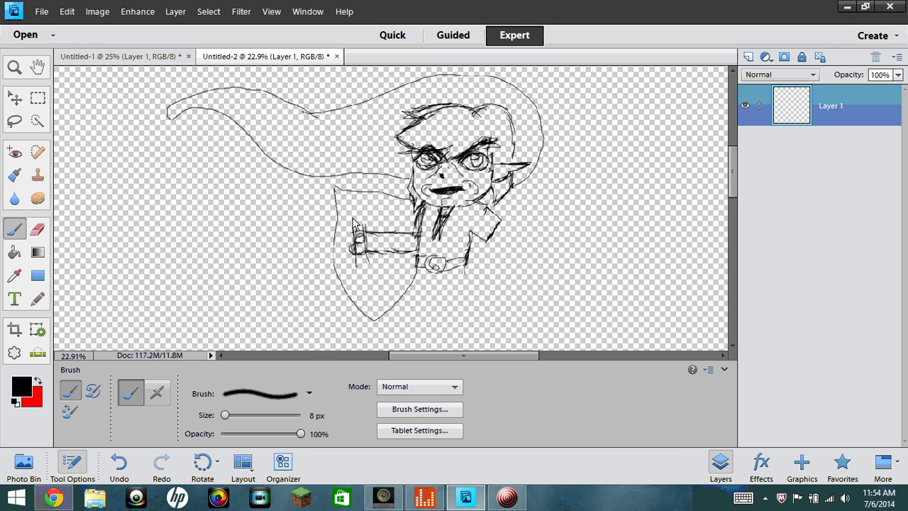
mouse_move(344, 203)
left_mouse_down()
mouse_move(363, 289)
mouse_move(396, 291)
mouse_move(415, 256)
mouse_move(410, 210)
mouse_move(349, 209)
mouse_move(387, 258)
left_mouse_up()
mouse_move(389, 222)
left_mouse_down()
mouse_move(395, 261)
mouse_move(388, 237)
mouse_move(394, 254)
mouse_move(356, 269)
mouse_move(408, 266)
left_mouse_up()
left_click_drag(355, 237, 401, 225)
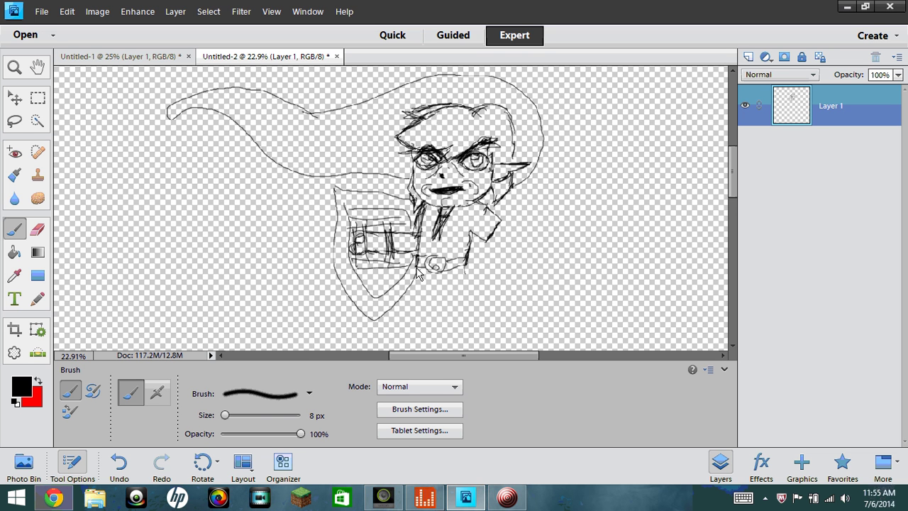
- Outline the tunic skirt below the belt, flaring out to an upturned tip behind the character
left_click_drag(416, 271, 415, 302)
mouse_move(467, 265)
left_mouse_down()
mouse_move(486, 283)
mouse_move(520, 288)
left_mouse_up()
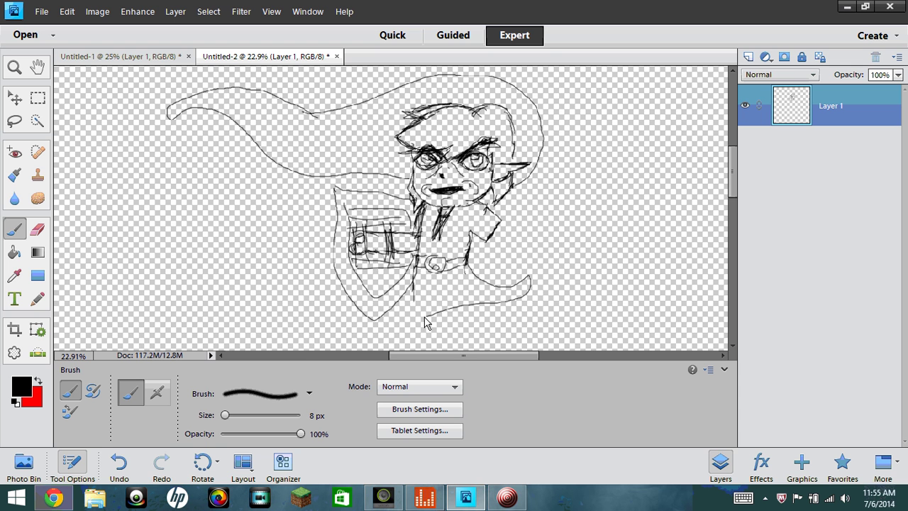
mouse_move(415, 304)
left_mouse_down()
mouse_move(429, 329)
mouse_move(437, 313)
mouse_move(420, 319)
mouse_move(424, 342)
left_mouse_up()
- Draw a leg beneath the tunic skirt with a pointed foot and a flat sole
scroll(489, 270, "down", 2)
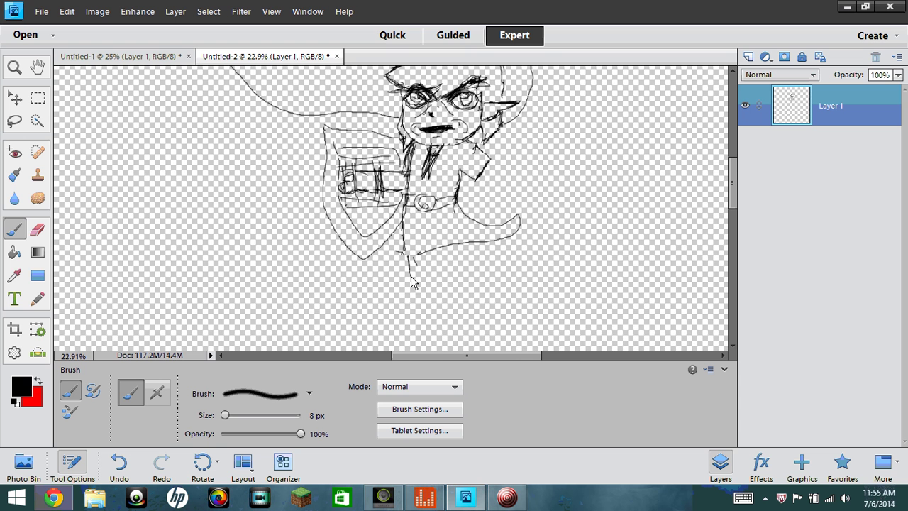
left_click_drag(411, 302, 411, 308)
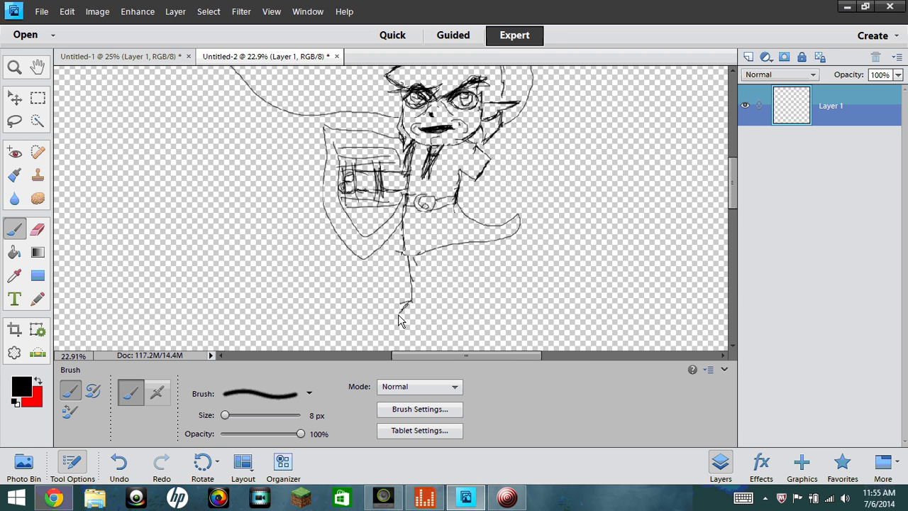
scroll(430, 312, "left", 1)
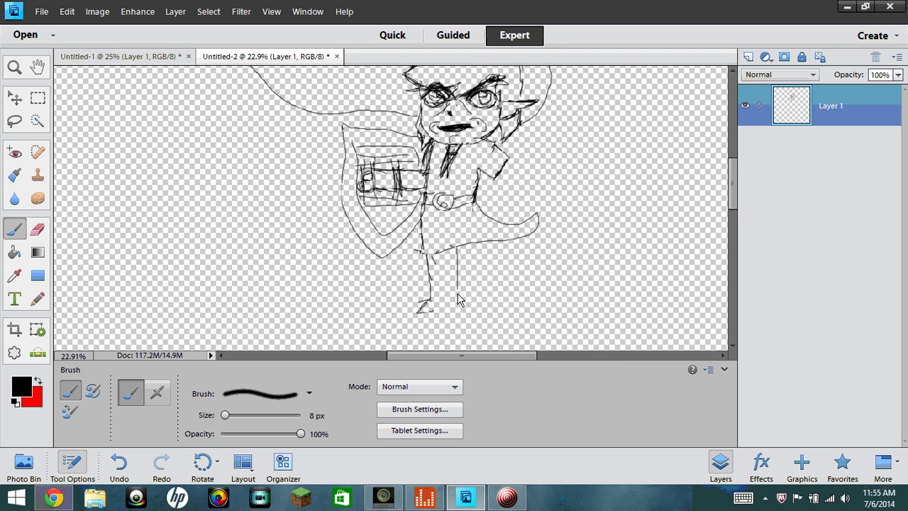
left_click_drag(446, 314, 413, 317)
- Add curved fold lines to the tunic skirt and sketch crisscrossed lines on the boot
left_click_drag(447, 224, 460, 232)
mouse_move(448, 217)
left_mouse_down()
mouse_move(454, 232)
mouse_move(449, 221)
mouse_move(453, 232)
mouse_move(508, 227)
left_mouse_up()
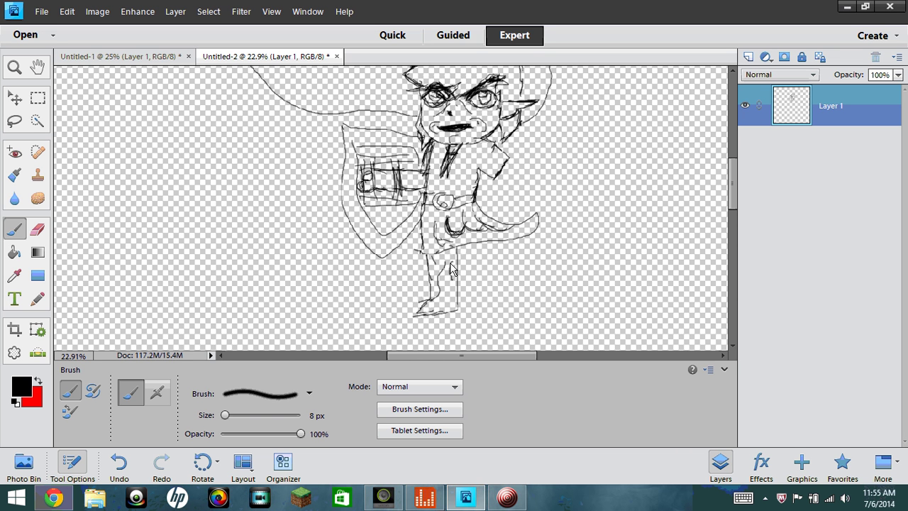
mouse_move(451, 269)
left_mouse_down()
mouse_move(448, 286)
mouse_move(430, 297)
mouse_move(442, 289)
mouse_move(442, 266)
mouse_move(450, 295)
mouse_move(459, 292)
mouse_move(437, 287)
mouse_move(465, 290)
left_mouse_up()
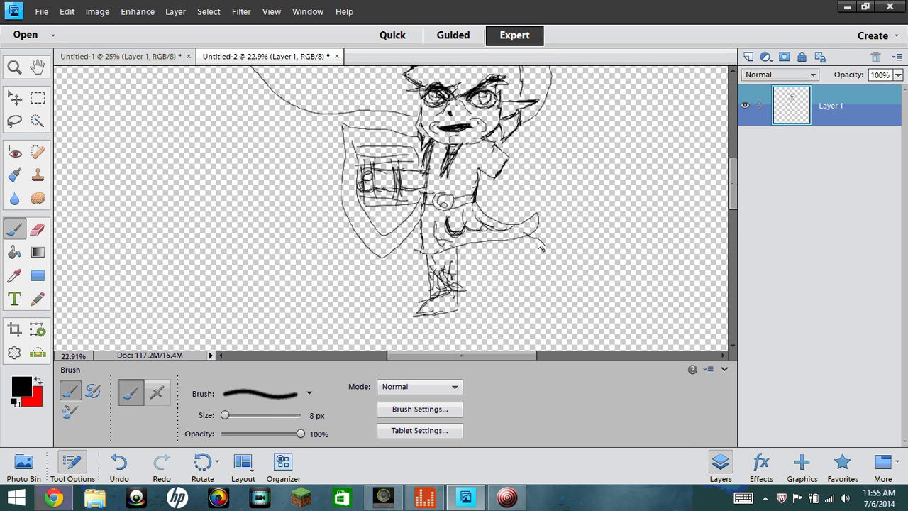
- Draw a large curled tail sweeping out from behind the tunic, and fill its pointed, tufted tip with dark strokes
mouse_move(538, 238)
left_mouse_down()
mouse_move(547, 251)
mouse_move(584, 244)
mouse_move(620, 210)
mouse_move(609, 170)
left_mouse_up()
mouse_move(553, 190)
left_mouse_down()
mouse_move(528, 193)
mouse_move(548, 140)
mouse_move(548, 162)
mouse_move(609, 140)
mouse_move(655, 181)
left_mouse_up()
left_click_drag(619, 246, 576, 270)
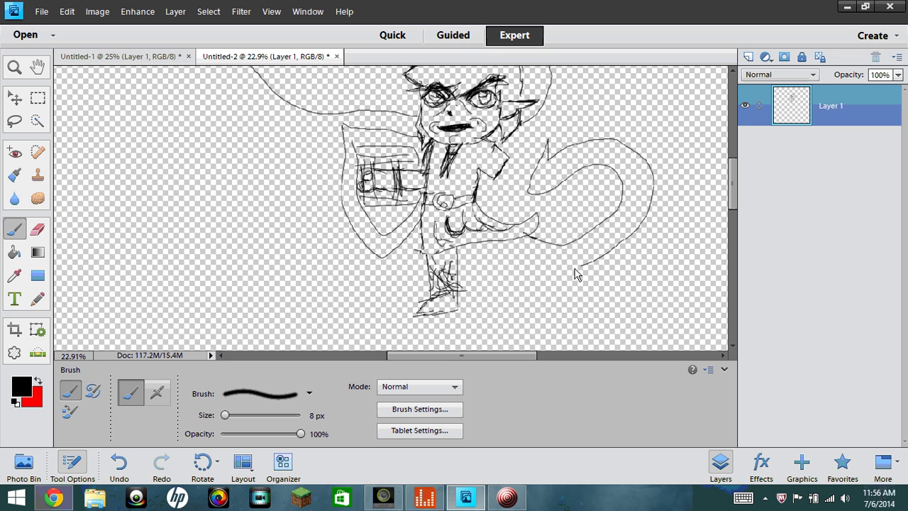
left_click_drag(589, 144, 590, 170)
left_click_drag(513, 200, 543, 274)
scroll(574, 199, "down", 2)
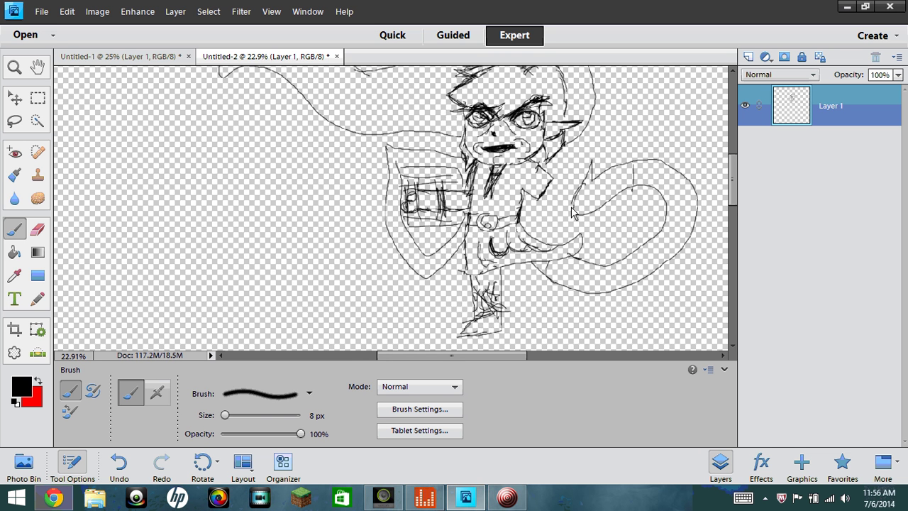
mouse_move(569, 216)
left_mouse_down()
mouse_move(597, 163)
mouse_move(600, 180)
mouse_move(633, 165)
mouse_move(632, 188)
mouse_move(589, 208)
mouse_move(596, 173)
mouse_move(576, 216)
left_mouse_up()
mouse_move(616, 183)
left_mouse_down()
mouse_move(592, 202)
mouse_move(630, 183)
mouse_move(611, 179)
mouse_move(629, 170)
mouse_move(598, 190)
mouse_move(632, 181)
mouse_move(588, 200)
mouse_move(600, 168)
mouse_move(591, 178)
mouse_move(590, 168)
mouse_move(580, 199)
mouse_move(598, 159)
mouse_move(598, 204)
left_mouse_up()
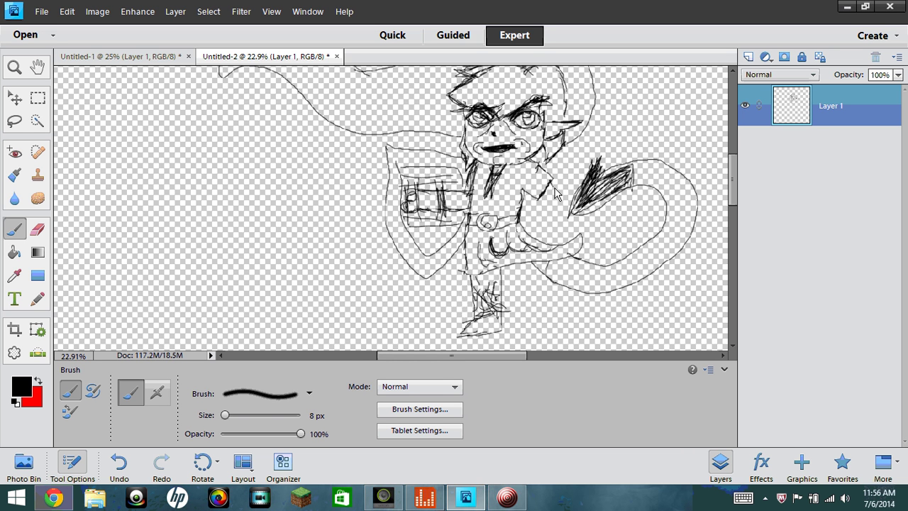
- Draw the second arm reaching from the sleeve, with its hand gripping a long pointed sword that crosses the tail
mouse_move(544, 195)
left_mouse_down()
mouse_move(592, 236)
mouse_move(585, 246)
mouse_move(602, 221)
mouse_move(595, 236)
mouse_move(608, 228)
mouse_move(596, 218)
mouse_move(618, 223)
mouse_move(617, 213)
mouse_move(599, 210)
mouse_move(611, 205)
mouse_move(630, 225)
mouse_move(610, 216)
mouse_move(620, 204)
mouse_move(587, 219)
mouse_move(608, 201)
mouse_move(645, 173)
mouse_move(677, 164)
mouse_move(652, 200)
mouse_move(579, 237)
mouse_move(655, 176)
left_mouse_up()
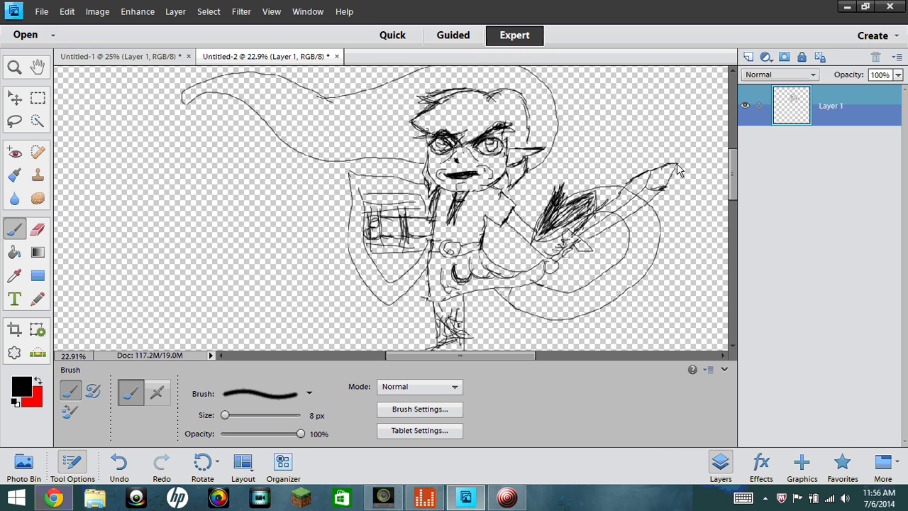
mouse_move(676, 165)
left_mouse_down()
mouse_move(628, 197)
mouse_move(633, 181)
mouse_move(586, 243)
mouse_move(594, 236)
mouse_move(559, 249)
mouse_move(594, 242)
left_mouse_up()
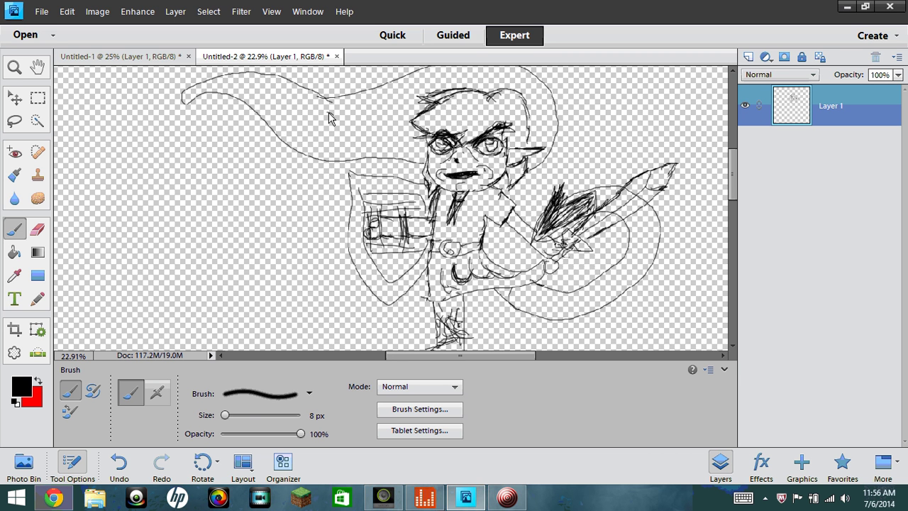
- Add flowing fold lines inside the floppy cap and along its brim, plus small curved details on the chest and near the arm
mouse_move(327, 112)
left_mouse_down()
mouse_move(370, 107)
mouse_move(372, 125)
left_mouse_up()
mouse_move(374, 107)
left_mouse_down()
mouse_move(490, 102)
mouse_move(520, 129)
left_mouse_up()
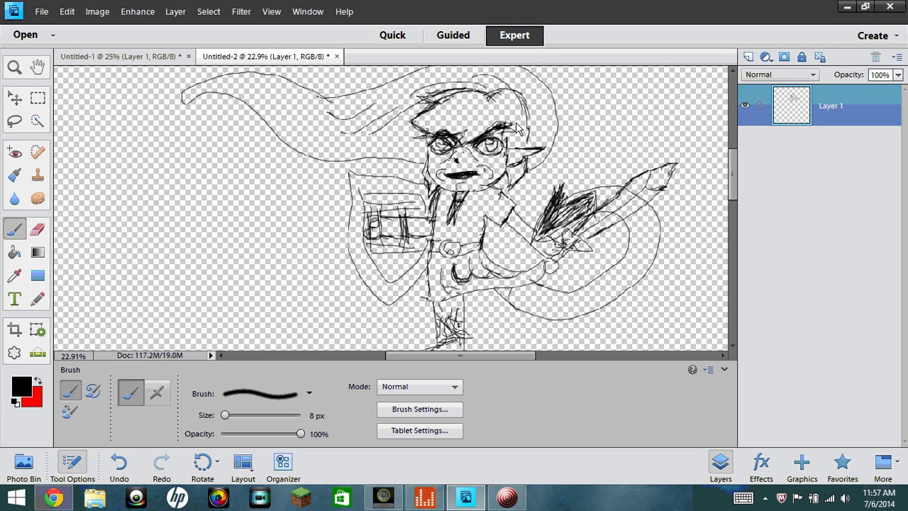
left_click_drag(426, 140, 327, 149)
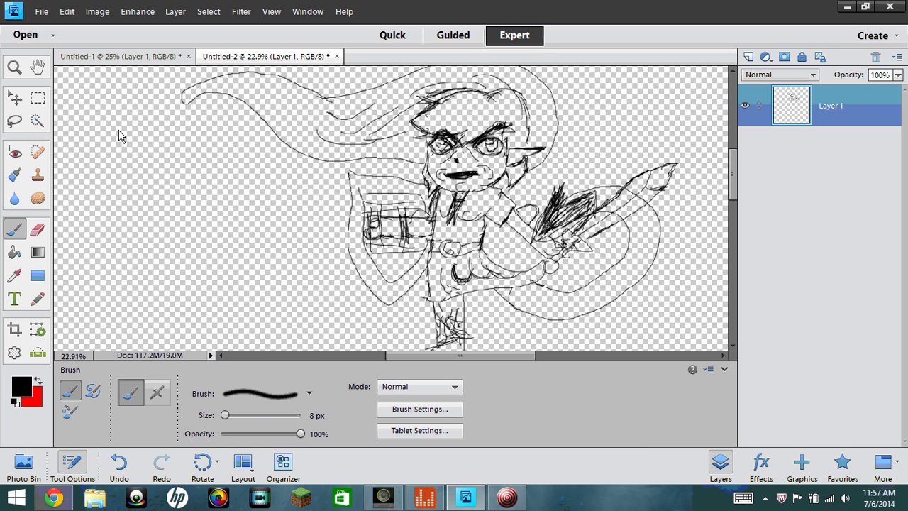
- Examine the whole hero sketch in Untitled-2 from cap tip to boot, comparing it briefly with Untitled-1
left_click(17, 71)
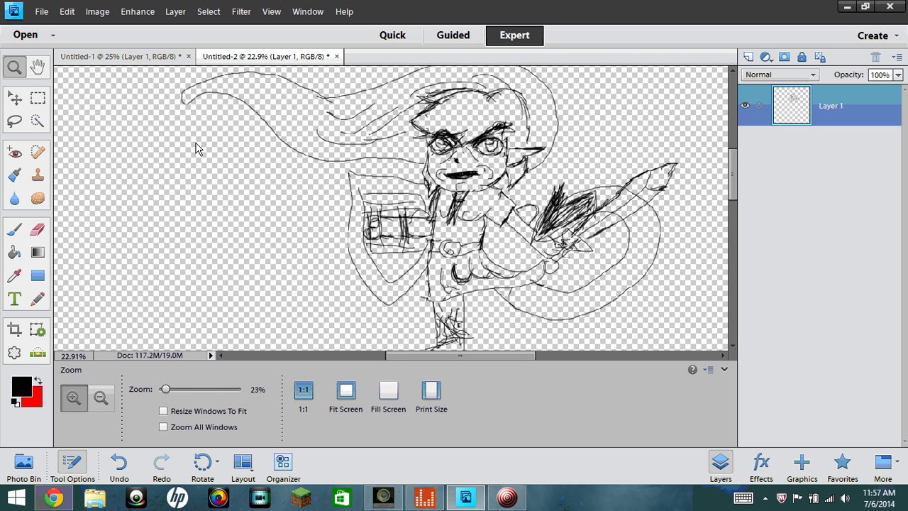
left_click(200, 174)
left_click(200, 174)
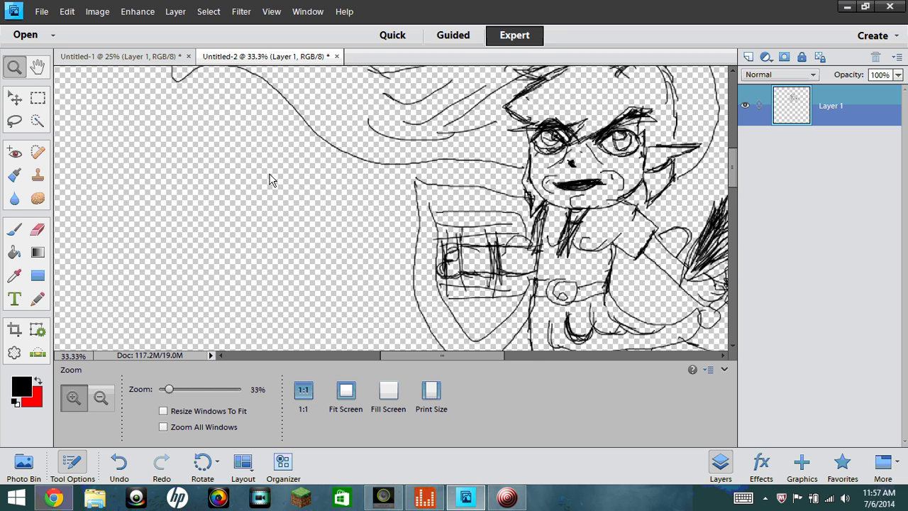
right_click(284, 182)
left_click(305, 181)
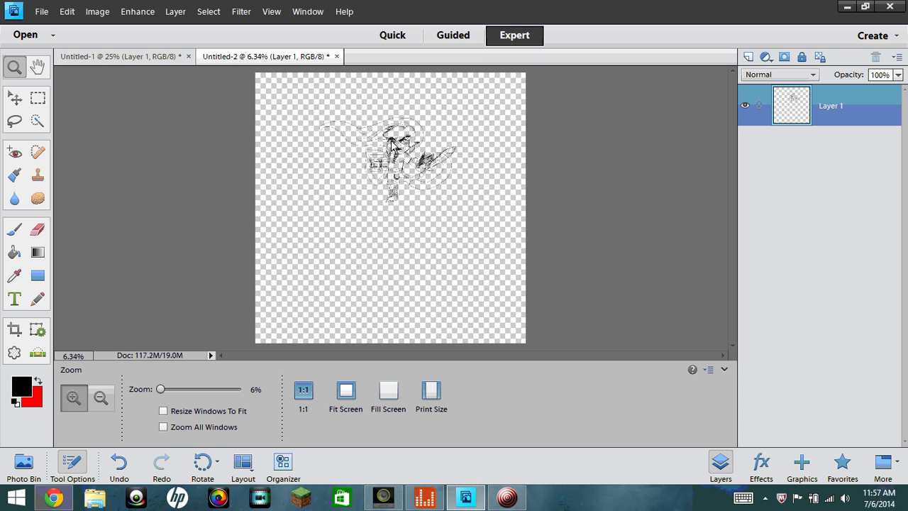
mouse_move(285, 103)
left_mouse_down()
mouse_move(396, 155)
mouse_move(485, 222)
left_mouse_up()
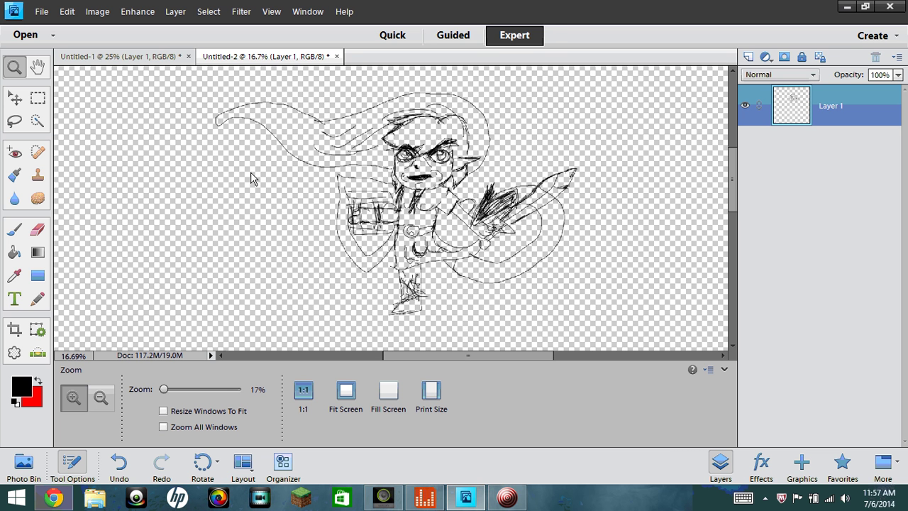
left_click(177, 60)
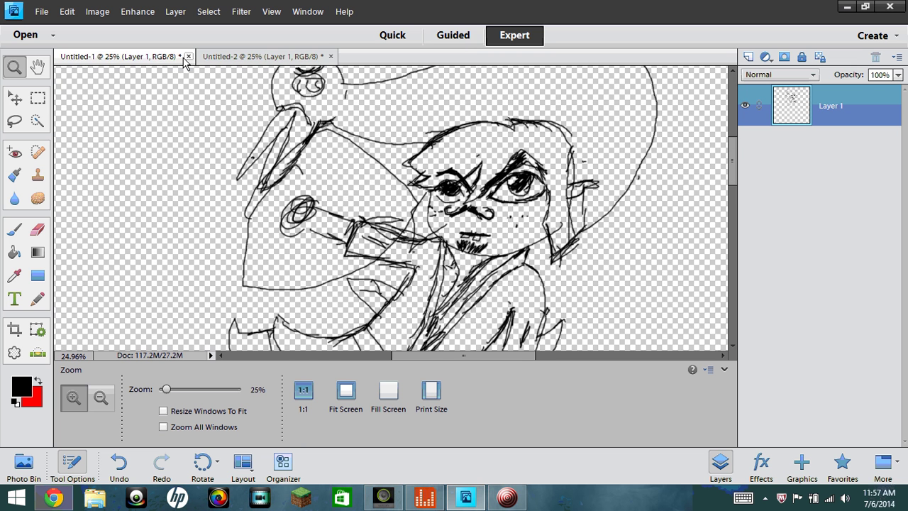
left_click(239, 57)
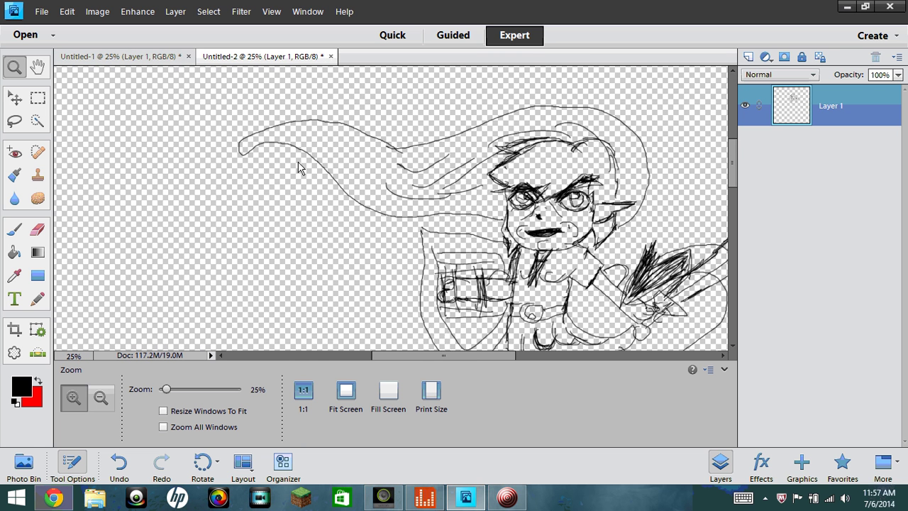
right_click(277, 206)
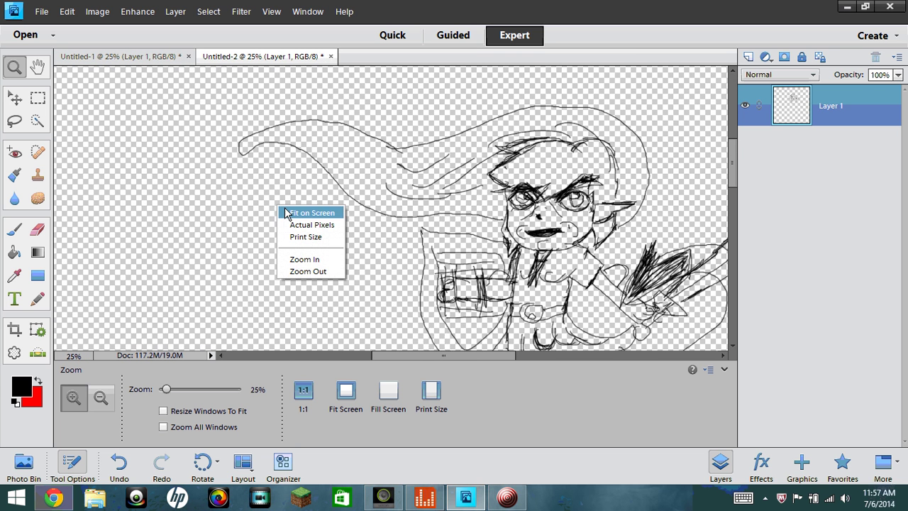
left_click(305, 211)
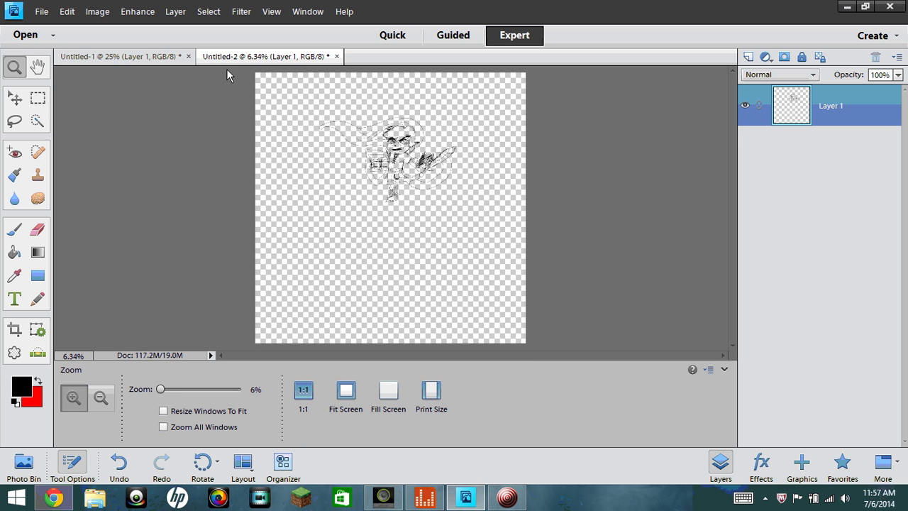
left_click_drag(405, 138, 492, 210)
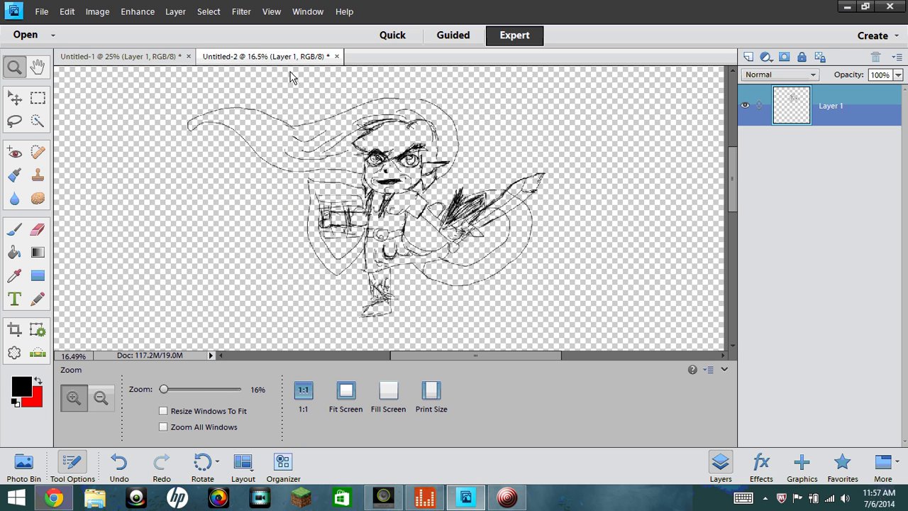
- Frame the full robed figure in Untitled-1 and compare it with the hero sketch in Untitled-2
left_click(170, 56)
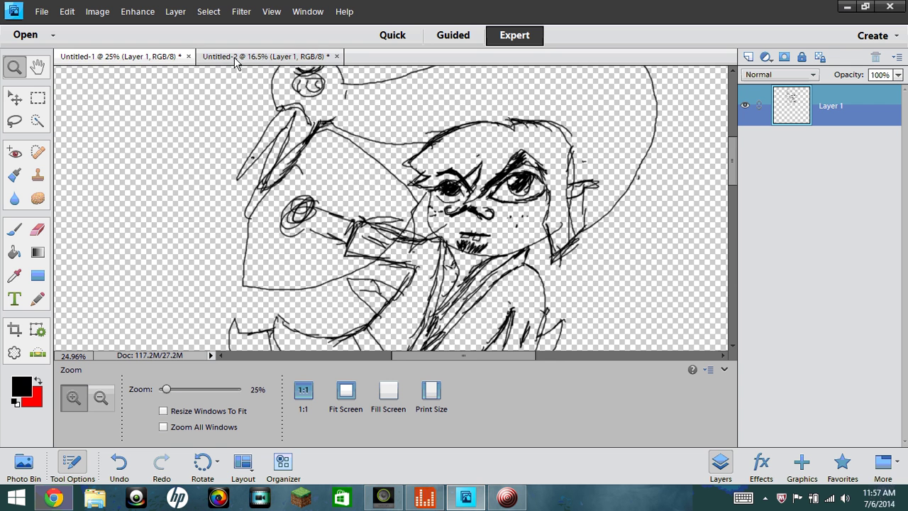
left_click(213, 56)
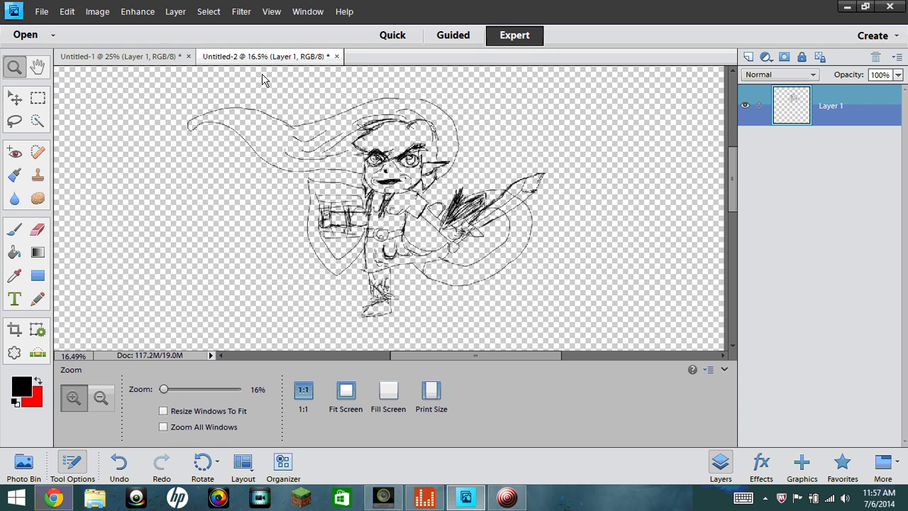
left_click(168, 56)
right_click(300, 133)
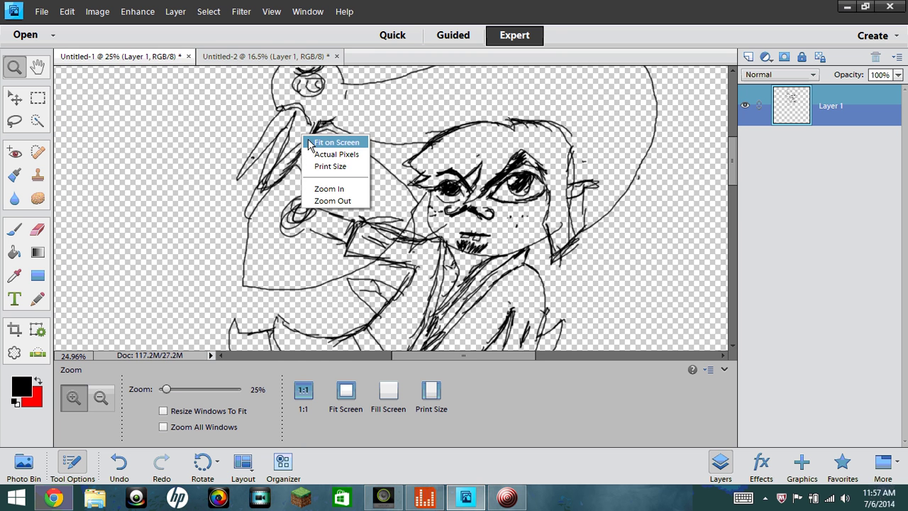
left_click(306, 140)
left_click_drag(321, 86, 465, 242)
left_click(280, 56)
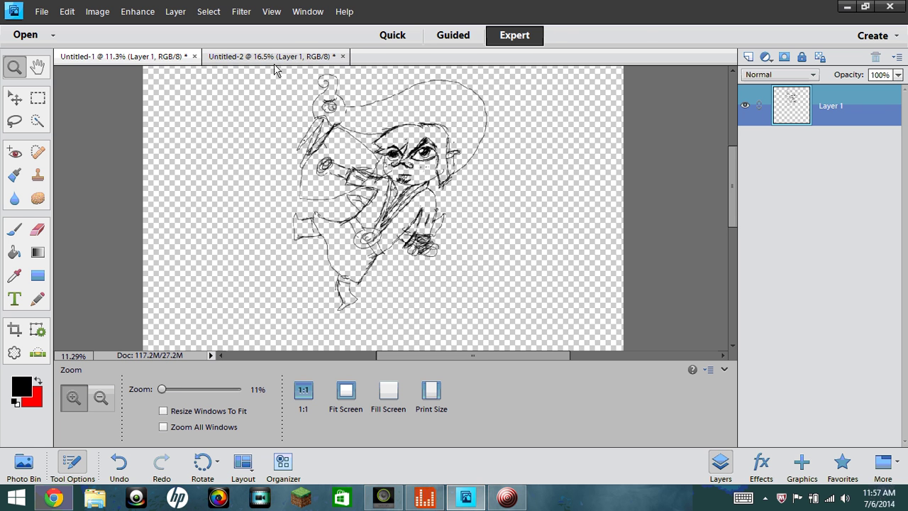
left_click(194, 57)
left_click(241, 56)
left_click(199, 55)
left_click(234, 56)
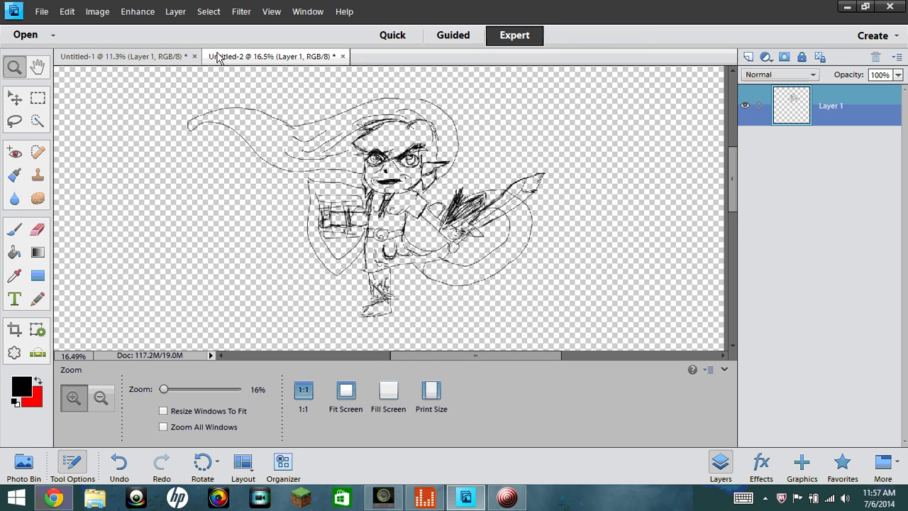
left_click(186, 57)
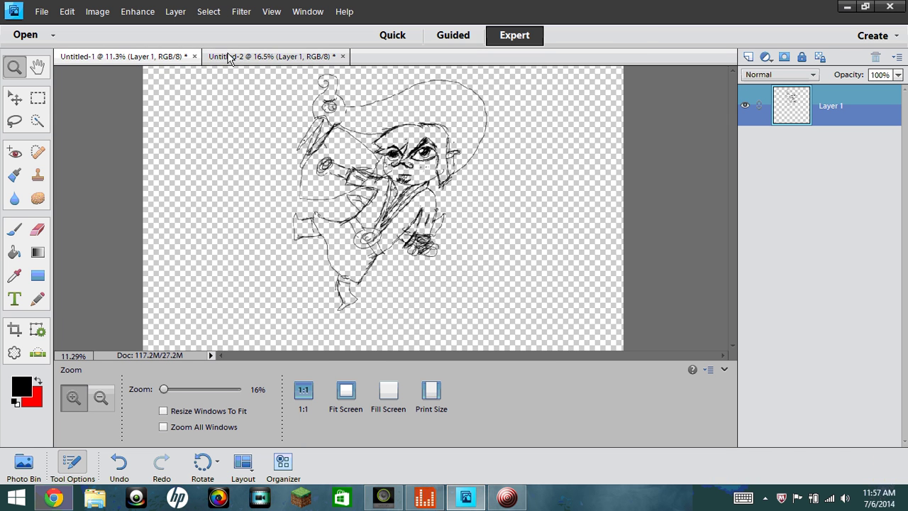
left_click(237, 57)
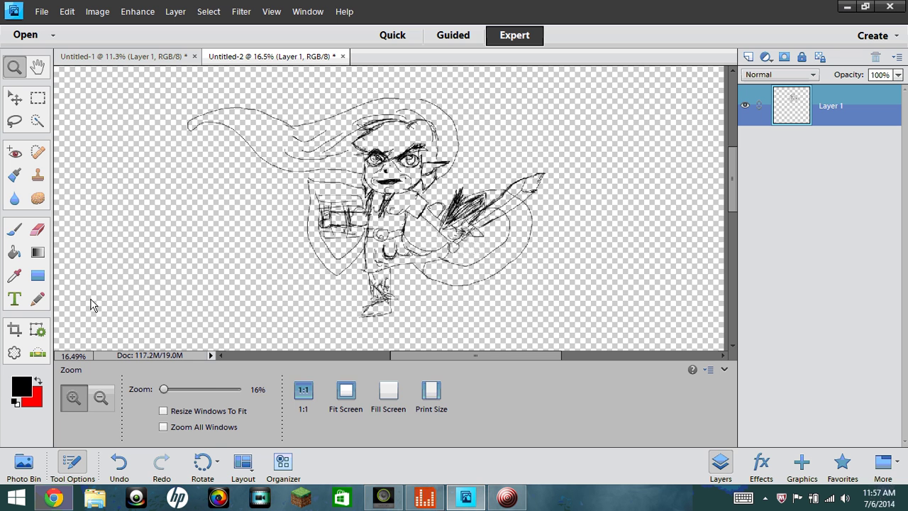
- Darken the pupils of both of the hero's eyes with the 8 px brush
left_click(13, 232)
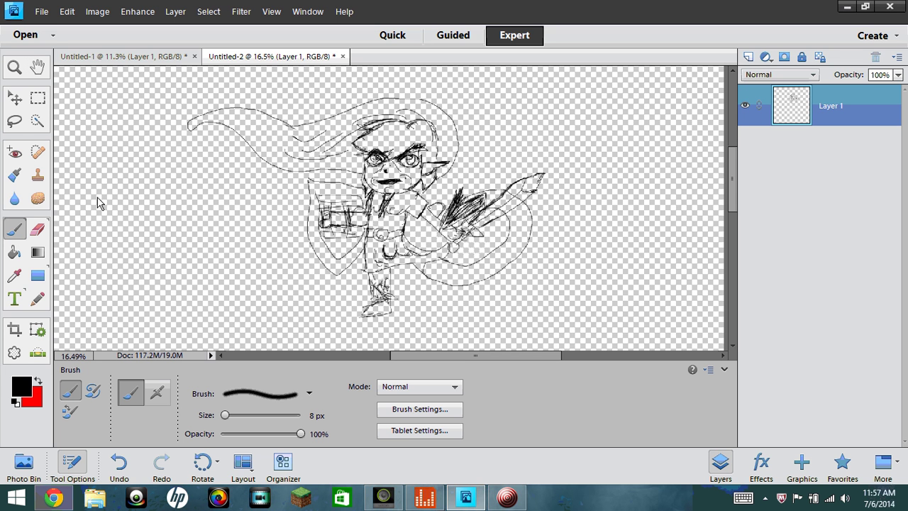
left_click(380, 163)
left_click(416, 158)
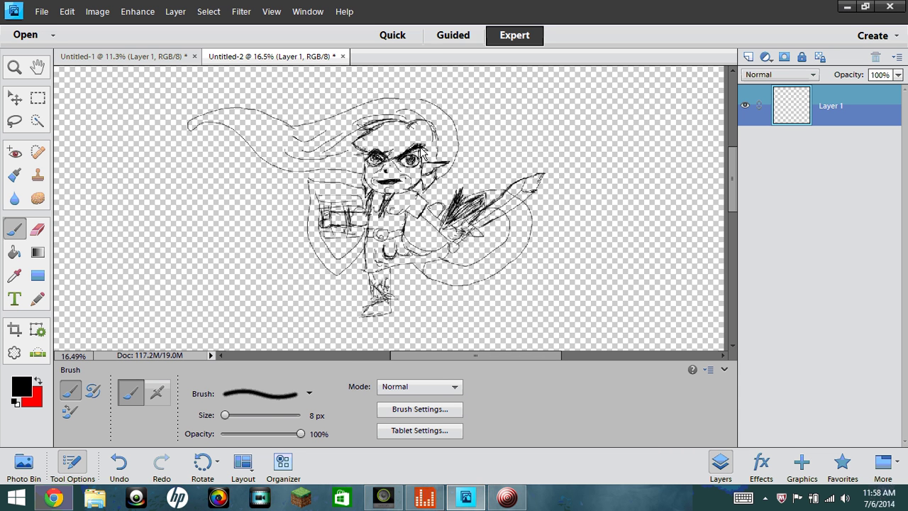
left_click(381, 161)
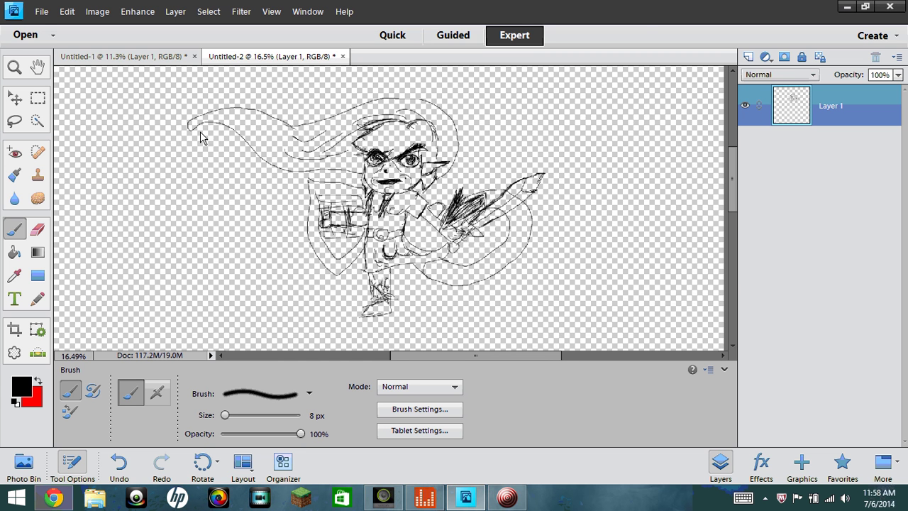
- In Untitled-1, darken the bird's beak at 8 px, and draw jagged branching strokes rising from the beak tip with a 25 px brush
left_click(128, 57)
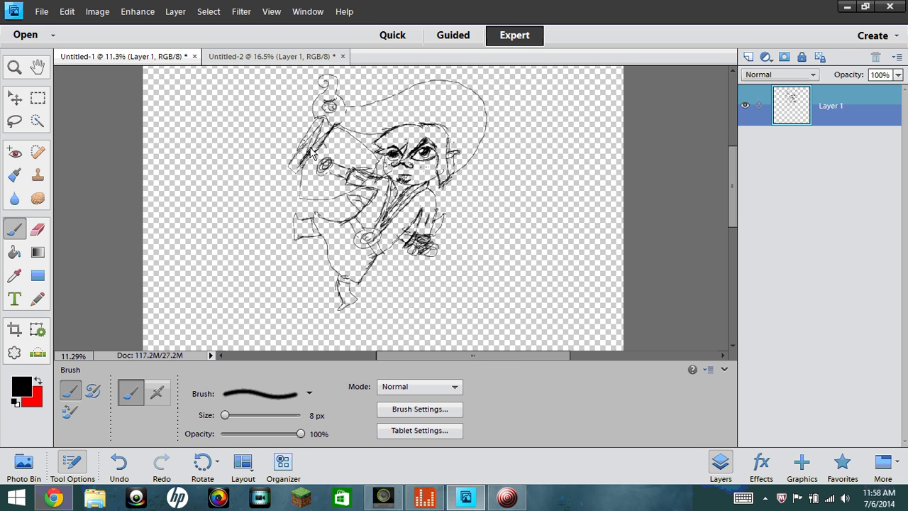
left_click_drag(306, 145, 297, 154)
left_click_drag(225, 415, 236, 415)
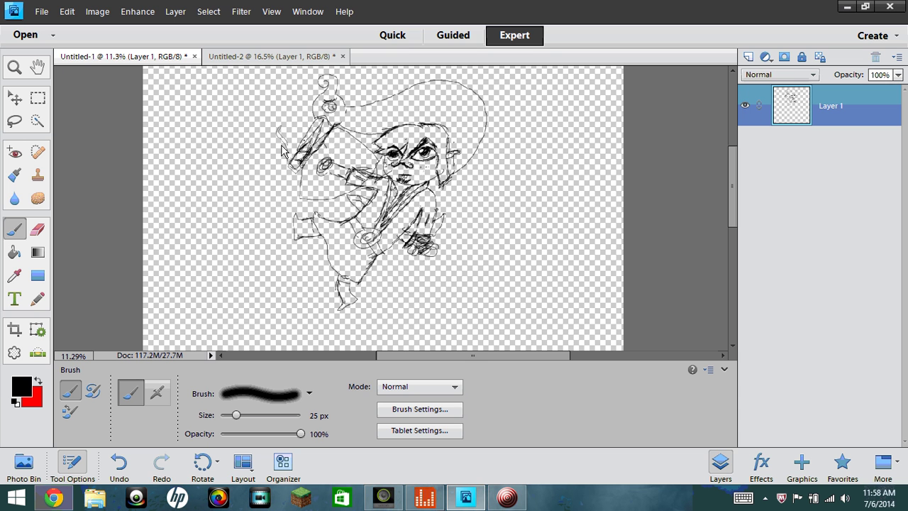
mouse_move(275, 122)
left_mouse_down()
mouse_move(283, 144)
mouse_move(264, 113)
mouse_move(288, 162)
left_mouse_up()
mouse_move(288, 105)
left_mouse_down()
mouse_move(280, 134)
mouse_move(292, 147)
left_mouse_up()
left_click_drag(264, 83, 261, 97)
left_click_drag(272, 93, 290, 137)
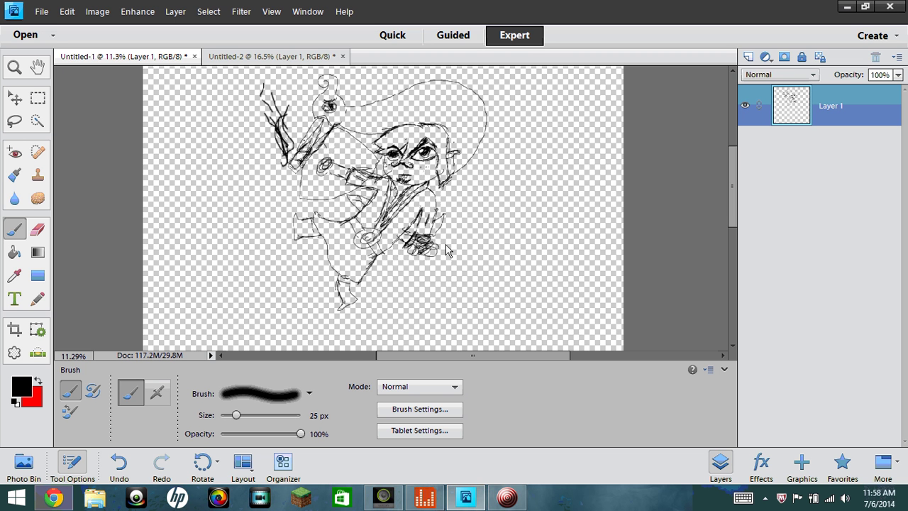
- Draw a looped round shape at the robed figure's lowered hand and a round creature with four petal-shaped wings beside the figure
mouse_move(430, 252)
left_mouse_down()
mouse_move(428, 276)
mouse_move(447, 233)
left_mouse_up()
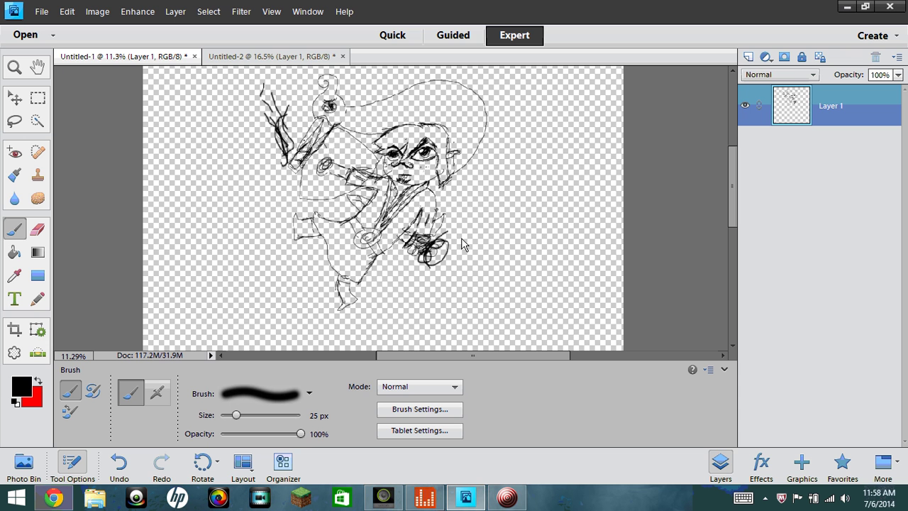
left_click_drag(556, 198, 579, 193)
mouse_move(537, 112)
left_mouse_down()
mouse_move(534, 154)
mouse_move(544, 127)
mouse_move(577, 102)
mouse_move(547, 110)
mouse_move(569, 92)
mouse_move(593, 93)
mouse_move(549, 122)
mouse_move(580, 134)
mouse_move(586, 156)
mouse_move(573, 146)
mouse_move(502, 164)
left_mouse_up()
mouse_move(537, 126)
left_mouse_down()
mouse_move(525, 107)
mouse_move(487, 109)
mouse_move(507, 123)
mouse_move(530, 127)
mouse_move(517, 108)
mouse_move(541, 121)
mouse_move(522, 157)
mouse_move(562, 137)
mouse_move(589, 155)
left_mouse_up()
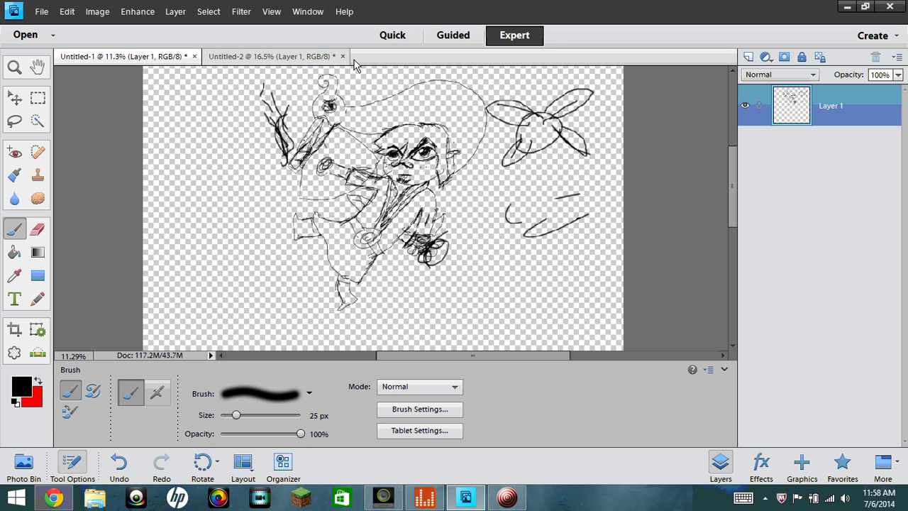
- In Untitled-2, draw a spiral-centred round creature with four outstretched wings above the hero's sword
left_click(326, 56)
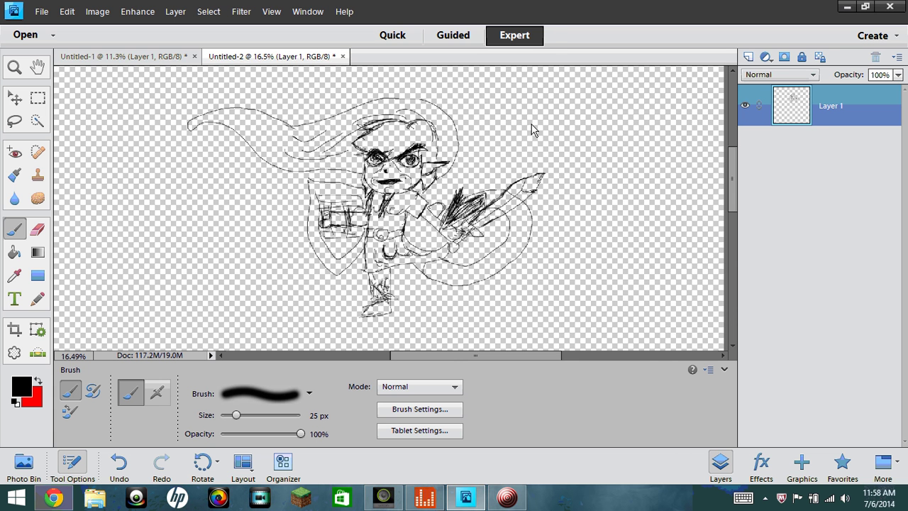
mouse_move(598, 111)
left_mouse_down()
mouse_move(600, 149)
mouse_move(621, 113)
mouse_move(606, 121)
mouse_move(608, 129)
mouse_move(642, 96)
mouse_move(575, 101)
left_mouse_up()
mouse_move(596, 131)
left_mouse_down()
mouse_move(578, 145)
mouse_move(632, 139)
left_mouse_up()
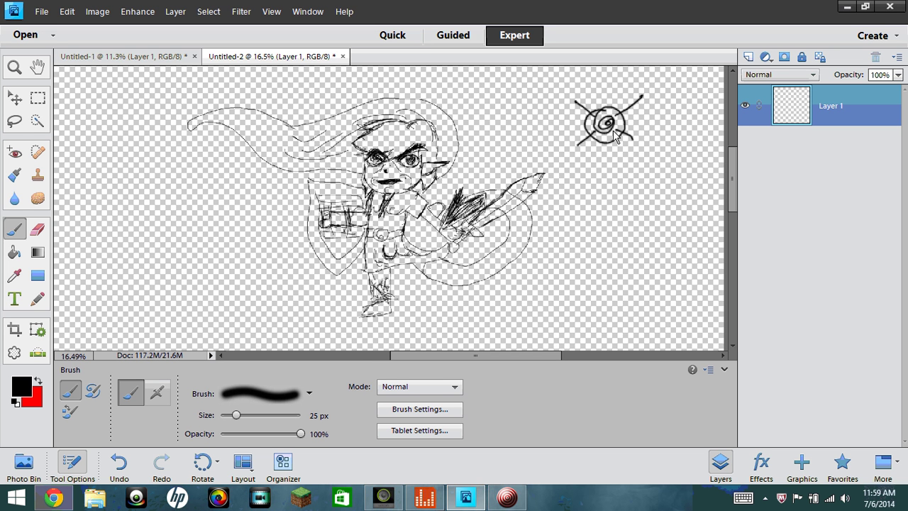
left_click_drag(590, 110, 562, 94)
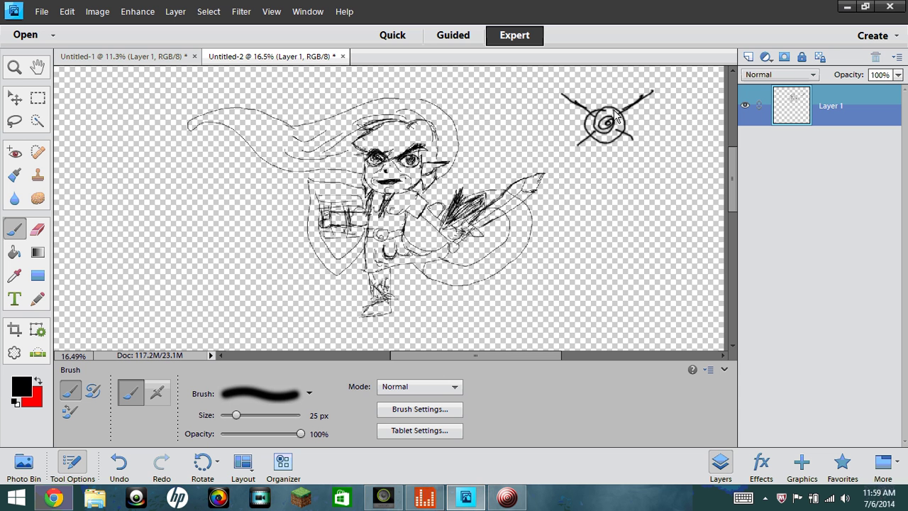
mouse_move(614, 121)
left_mouse_down()
mouse_move(632, 90)
mouse_move(658, 91)
mouse_move(617, 127)
mouse_move(561, 94)
mouse_move(588, 128)
mouse_move(573, 149)
mouse_move(613, 133)
mouse_move(637, 146)
mouse_move(617, 109)
mouse_move(623, 101)
mouse_move(629, 109)
mouse_move(600, 106)
mouse_move(613, 110)
mouse_move(601, 114)
mouse_move(606, 105)
mouse_move(591, 118)
mouse_move(600, 110)
mouse_move(601, 124)
mouse_move(602, 110)
mouse_move(604, 124)
mouse_move(595, 121)
mouse_move(605, 107)
mouse_move(610, 134)
mouse_move(607, 101)
left_mouse_up()
- Add a starburst on one side of the winged creature and a cluster of radiating spark lines on the other
mouse_move(551, 116)
left_mouse_down()
mouse_move(548, 133)
mouse_move(565, 121)
mouse_move(568, 131)
mouse_move(544, 125)
mouse_move(589, 114)
mouse_move(578, 105)
mouse_move(571, 120)
left_mouse_up()
mouse_move(658, 126)
left_mouse_down()
mouse_move(647, 134)
mouse_move(673, 134)
mouse_move(667, 148)
left_mouse_up()
mouse_move(680, 114)
left_mouse_down()
mouse_move(646, 149)
mouse_move(671, 138)
mouse_move(666, 114)
left_mouse_up()
left_click_drag(700, 131, 631, 135)
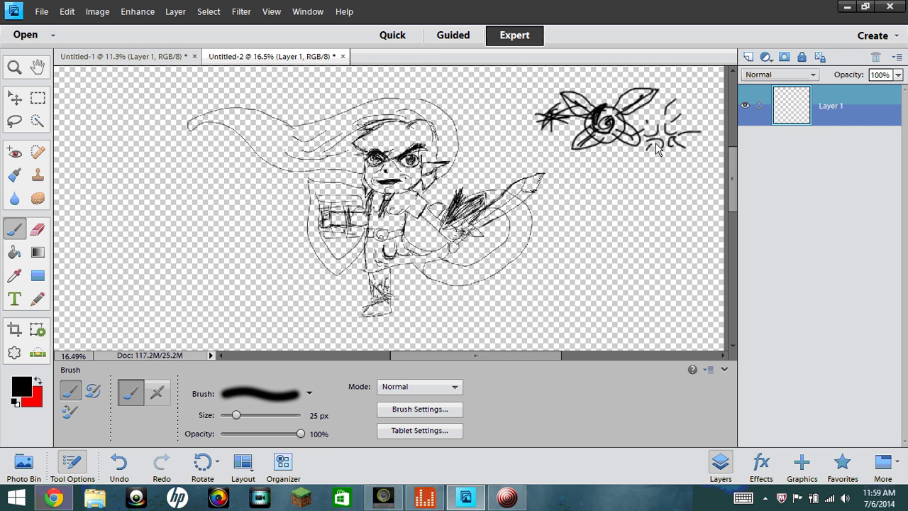
left_click_drag(665, 161, 661, 145)
left_click_drag(667, 101, 659, 118)
left_click_drag(669, 115, 628, 138)
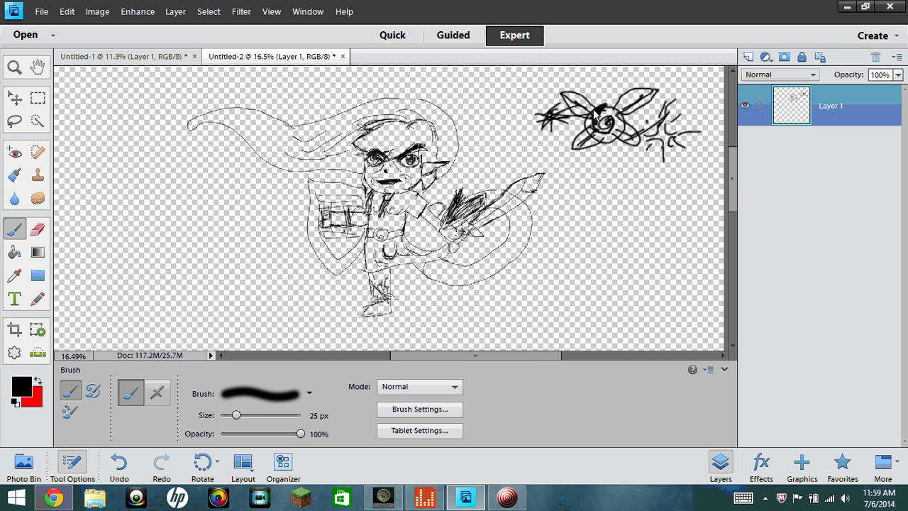
- Scribble densely over the winged creature, and give the hero a black triangular nose and two square teeth
mouse_move(595, 113)
left_mouse_down()
mouse_move(589, 135)
mouse_move(610, 149)
mouse_move(539, 138)
mouse_move(599, 147)
mouse_move(646, 108)
mouse_move(564, 106)
mouse_move(581, 141)
mouse_move(607, 133)
mouse_move(589, 146)
mouse_move(617, 142)
mouse_move(639, 124)
mouse_move(591, 115)
left_mouse_up()
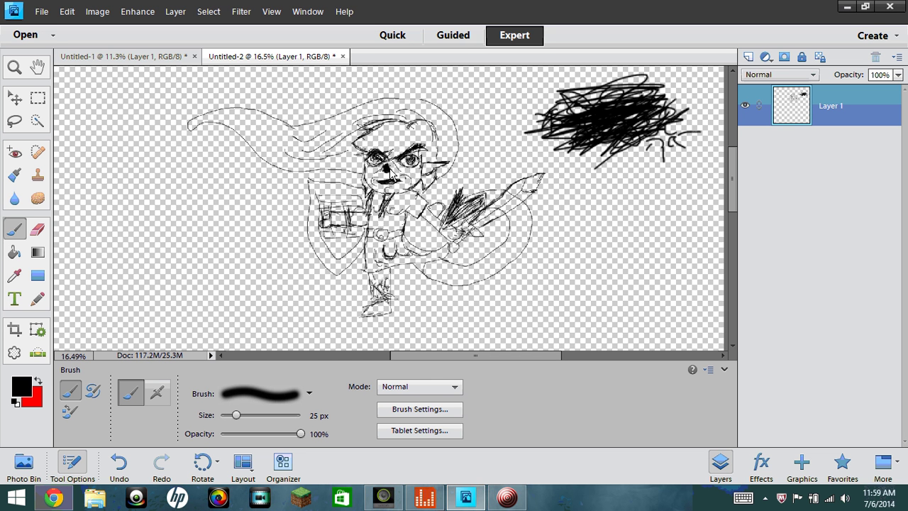
left_click_drag(383, 171, 390, 177)
left_click_drag(388, 195, 393, 190)
- Reduce the brush to 6 px and add short black vein strokes inside the hero's eye nearest the pointed ear
left_click(14, 68)
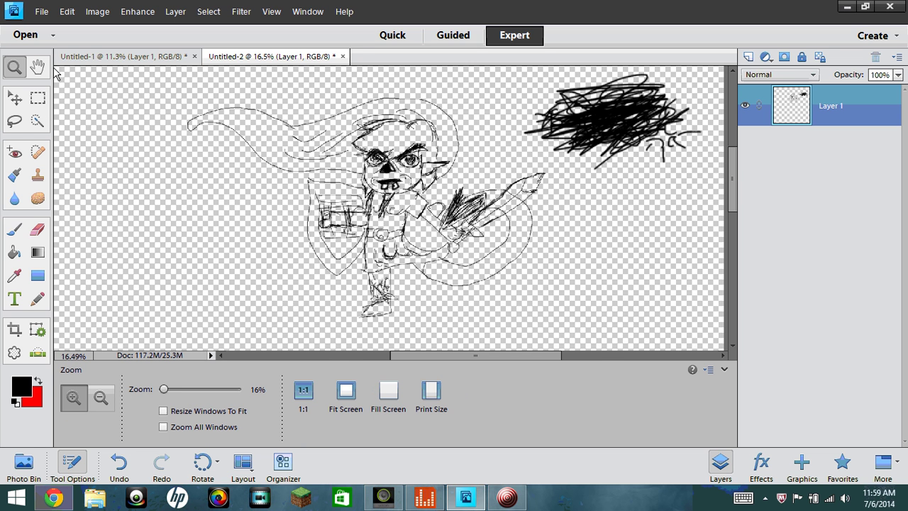
left_click_drag(388, 174, 458, 202)
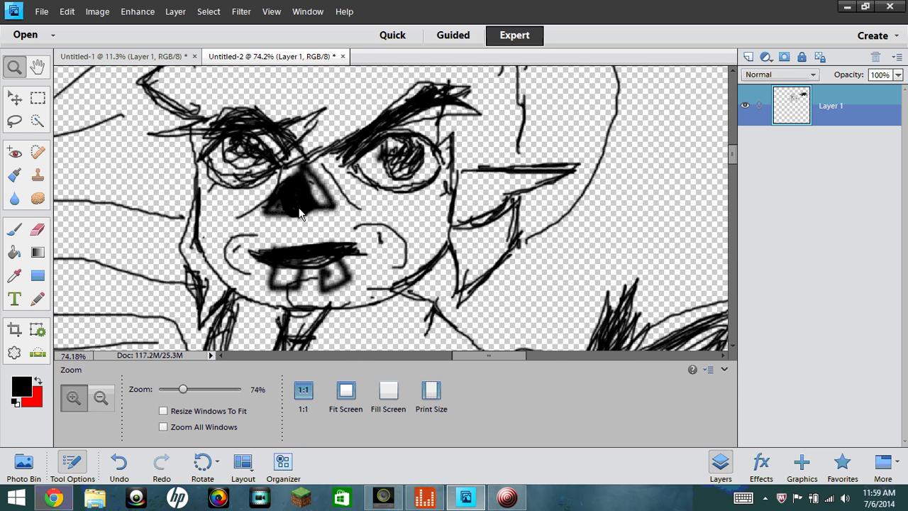
left_click(170, 389)
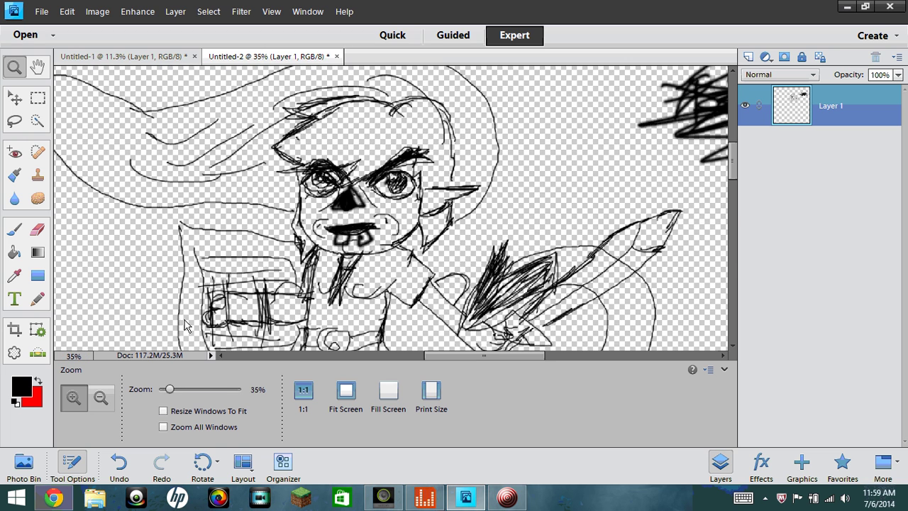
mouse_move(171, 389)
left_mouse_down()
mouse_move(205, 388)
mouse_move(183, 391)
mouse_move(193, 389)
left_mouse_up()
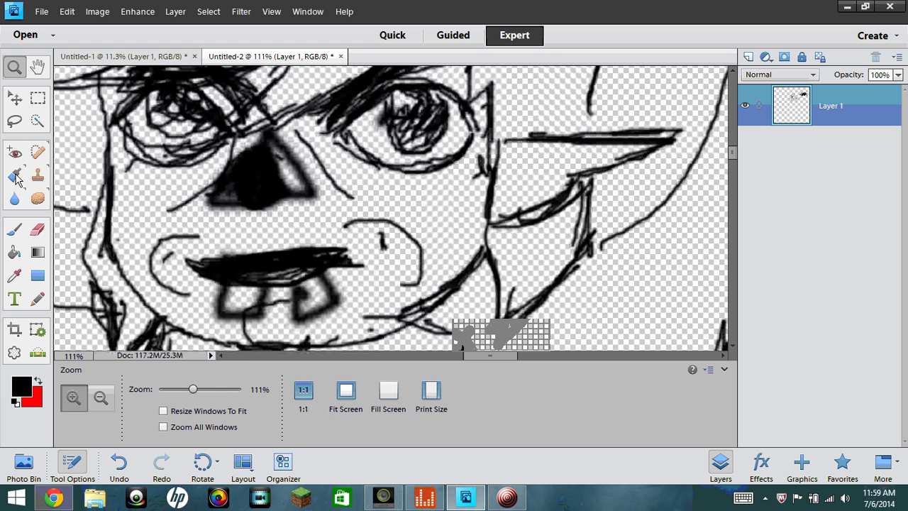
left_click(14, 228)
left_click(225, 404)
left_click_drag(226, 414, 224, 415)
mouse_move(366, 146)
left_mouse_down()
mouse_move(376, 136)
mouse_move(387, 154)
left_mouse_up()
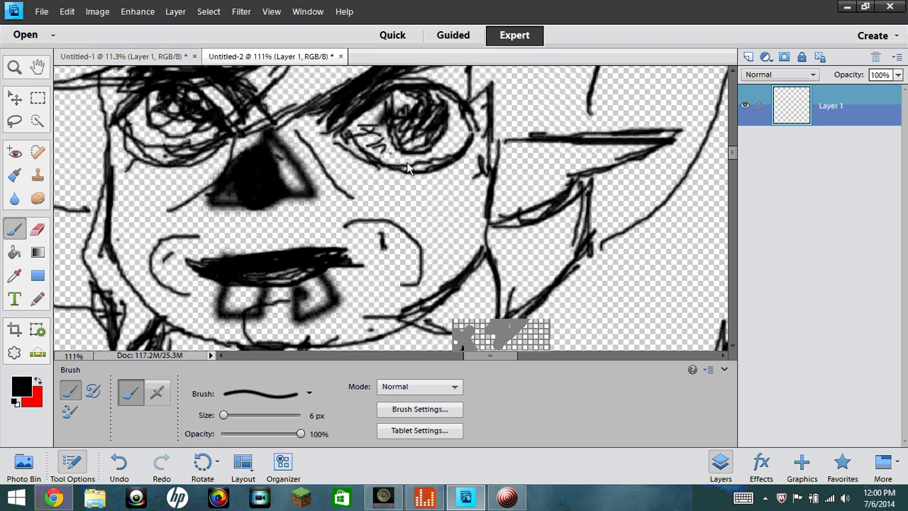
left_click(32, 399)
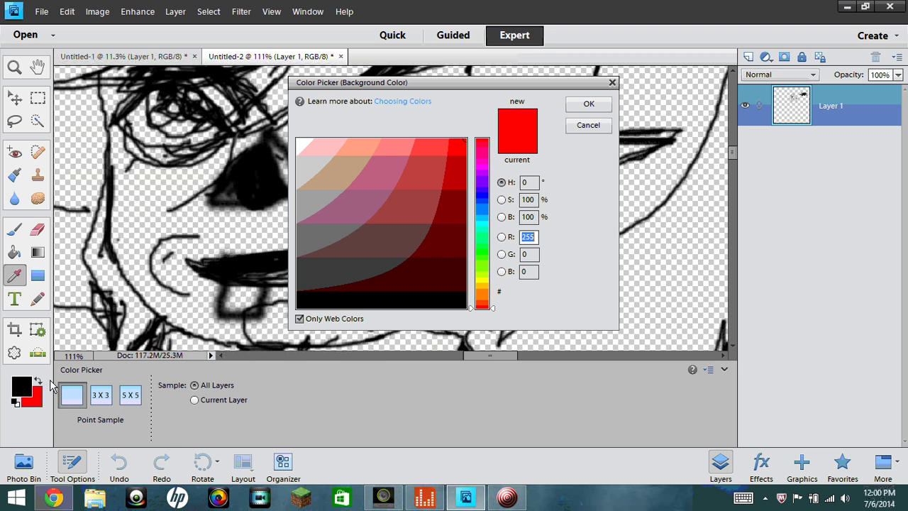
left_click(24, 391)
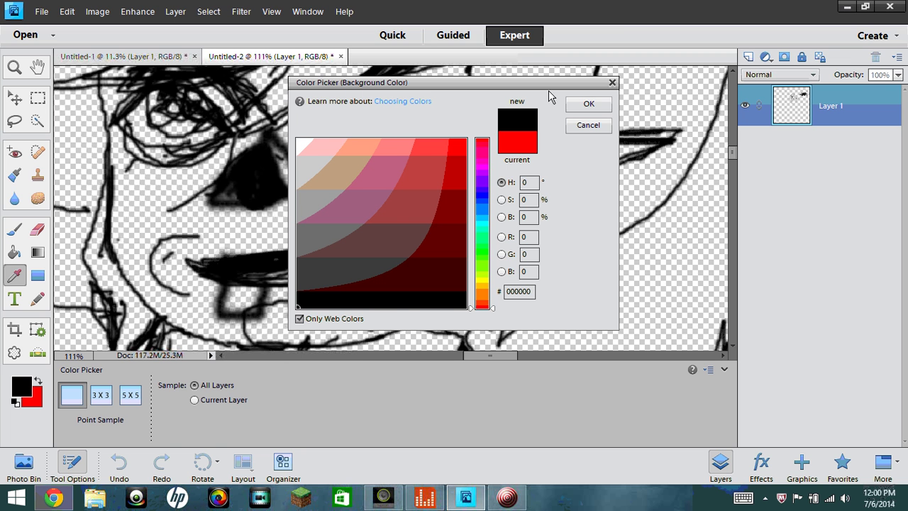
left_click(454, 148)
left_click(456, 162)
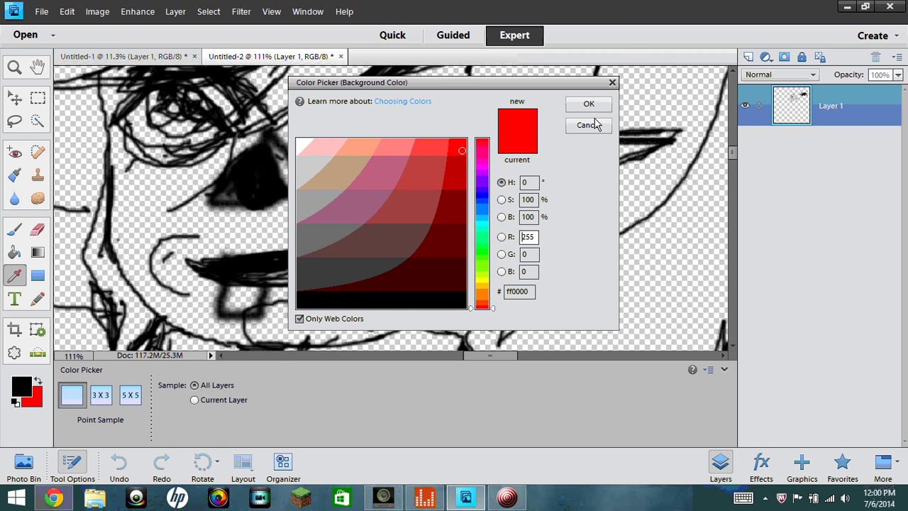
left_click(613, 82)
- Hatch the hero's eye near the ear, set the foreground colour to red (ff0000), and shade the whites of both eyes
mouse_move(395, 135)
left_mouse_down()
mouse_move(371, 142)
mouse_move(369, 124)
left_mouse_up()
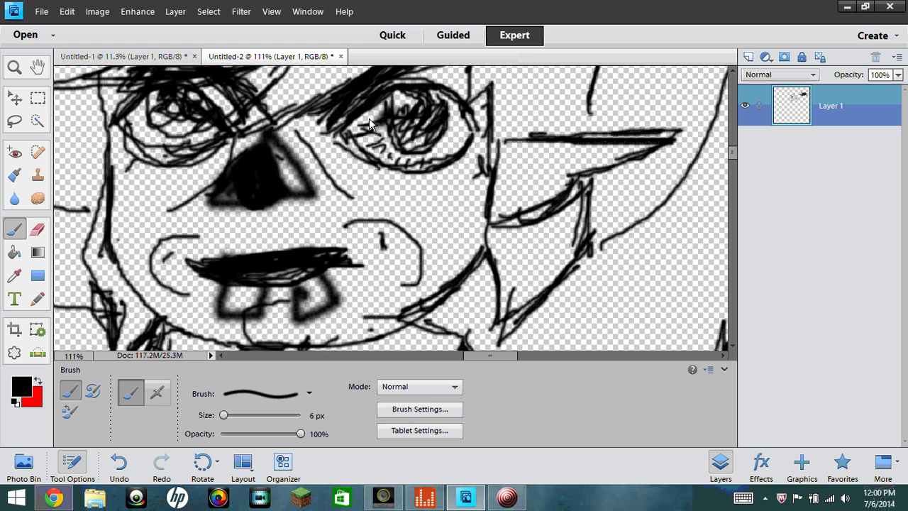
left_click(22, 387)
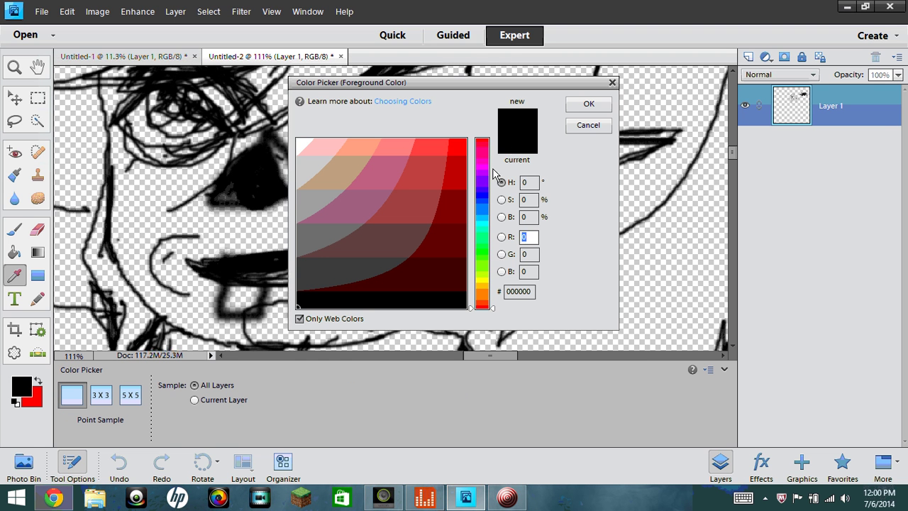
left_click(460, 145)
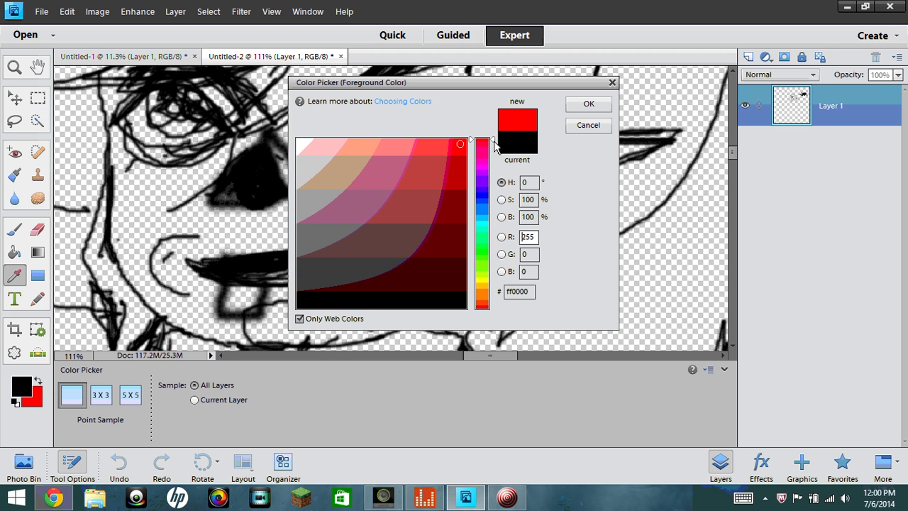
left_click(586, 105)
mouse_move(397, 135)
left_mouse_down()
mouse_move(379, 142)
mouse_move(357, 132)
mouse_move(361, 125)
mouse_move(355, 135)
mouse_move(365, 145)
mouse_move(462, 117)
mouse_move(449, 108)
left_mouse_up()
mouse_move(408, 86)
left_mouse_down()
mouse_move(401, 105)
mouse_move(411, 115)
left_mouse_up()
mouse_move(155, 128)
left_mouse_down()
mouse_move(133, 106)
mouse_move(132, 123)
mouse_move(207, 124)
mouse_move(213, 103)
mouse_move(195, 91)
mouse_move(165, 93)
mouse_move(145, 120)
mouse_move(155, 120)
mouse_move(146, 142)
mouse_move(188, 131)
left_mouse_up()
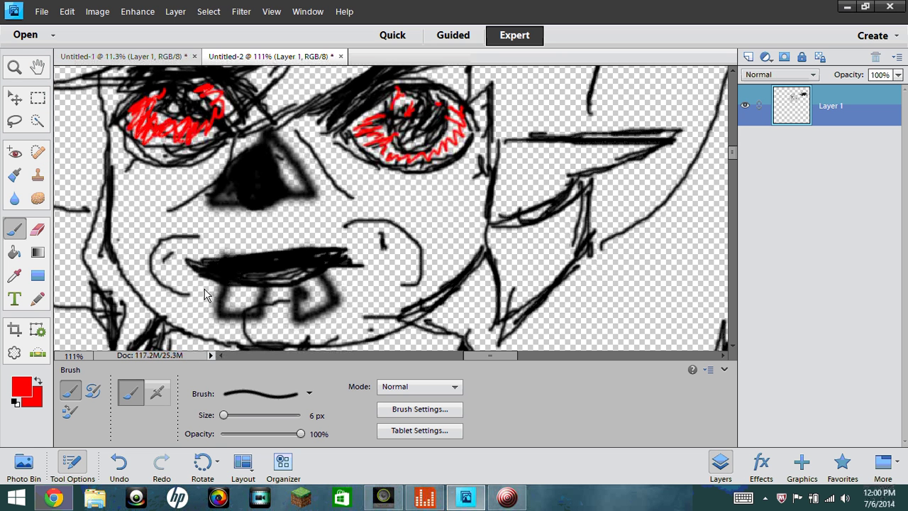
- Set the foreground colour back to black and draw hatched crease lines from the hero's mouth corner across the cheek to the jaw
left_click(21, 387)
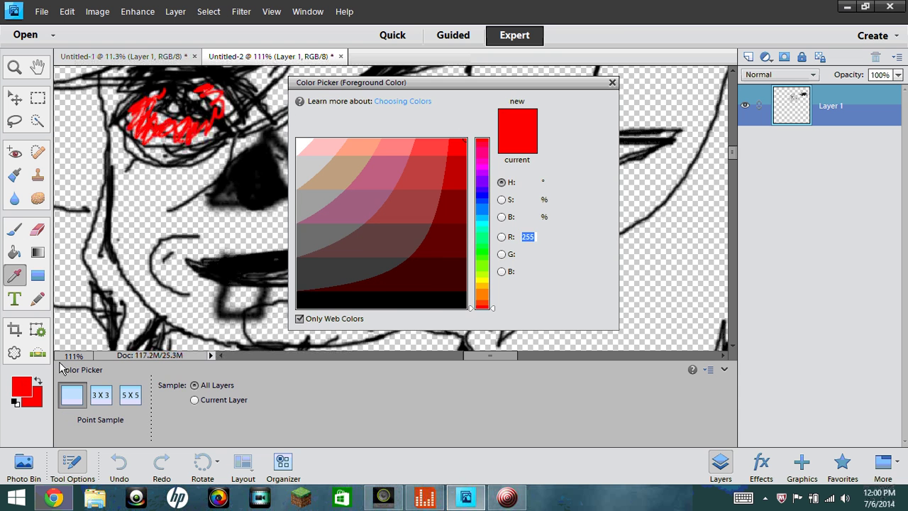
left_click(358, 301)
left_click(589, 104)
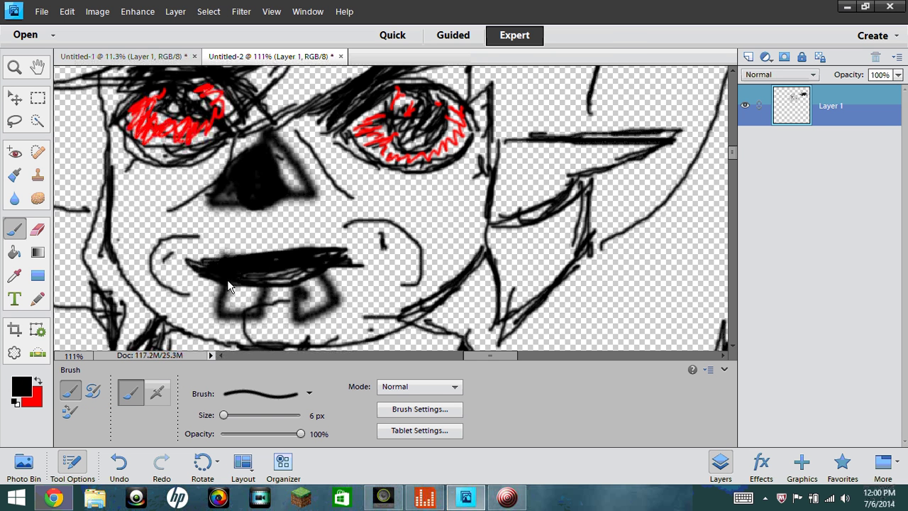
mouse_move(159, 307)
left_mouse_down()
mouse_move(174, 330)
mouse_move(191, 318)
mouse_move(218, 284)
left_mouse_up()
mouse_move(161, 346)
left_mouse_down()
mouse_move(125, 219)
mouse_move(132, 245)
left_mouse_up()
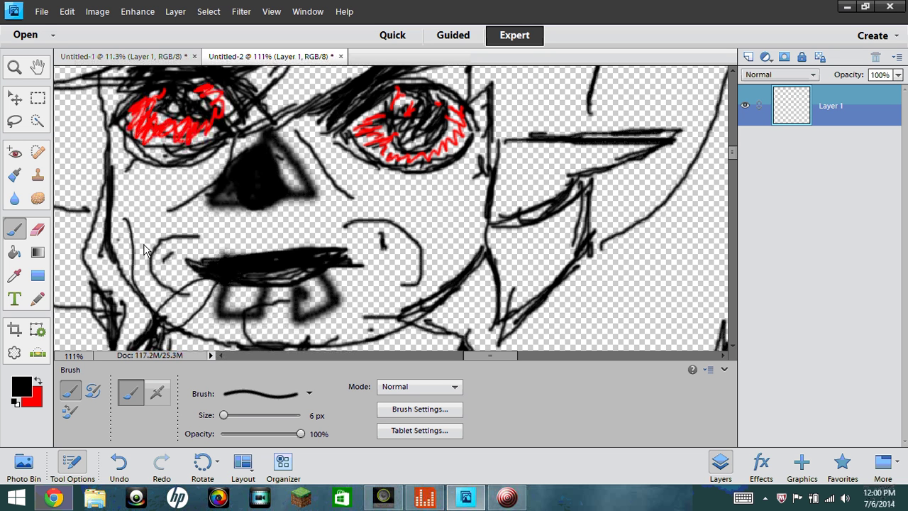
mouse_move(186, 291)
left_mouse_down()
mouse_move(167, 298)
mouse_move(164, 336)
mouse_move(186, 298)
mouse_move(194, 316)
mouse_move(162, 315)
mouse_move(143, 235)
mouse_move(157, 305)
mouse_move(144, 218)
mouse_move(160, 312)
left_mouse_up()
- Switch to the Untitled-1 drawing and set the foreground colour to bright red
left_click(15, 97)
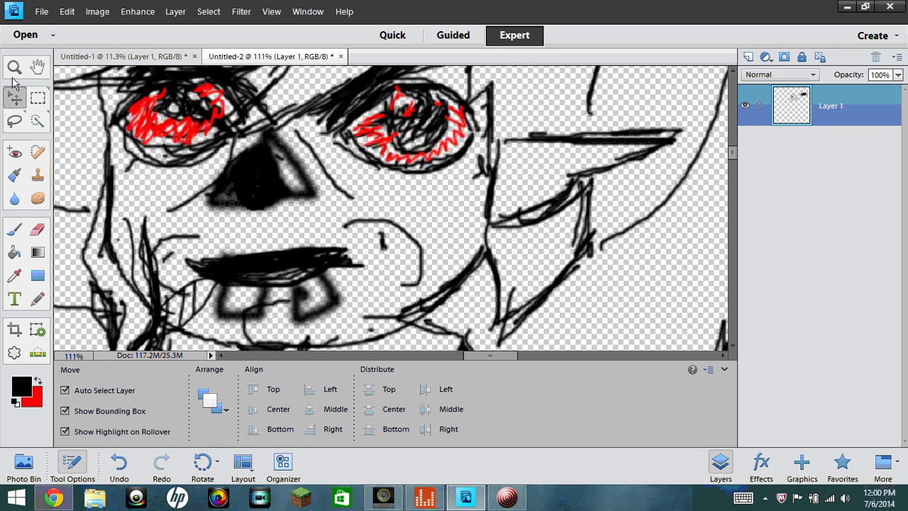
left_click(14, 66)
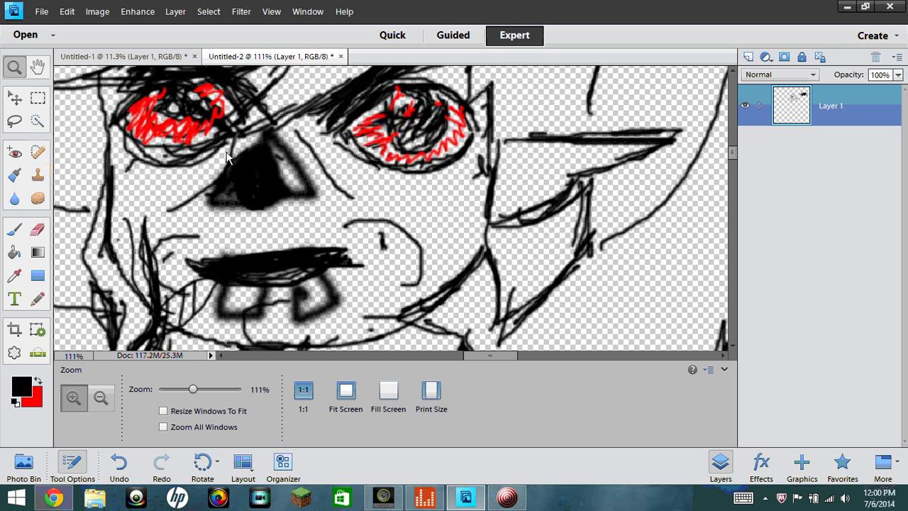
right_click(229, 231)
left_click(259, 235)
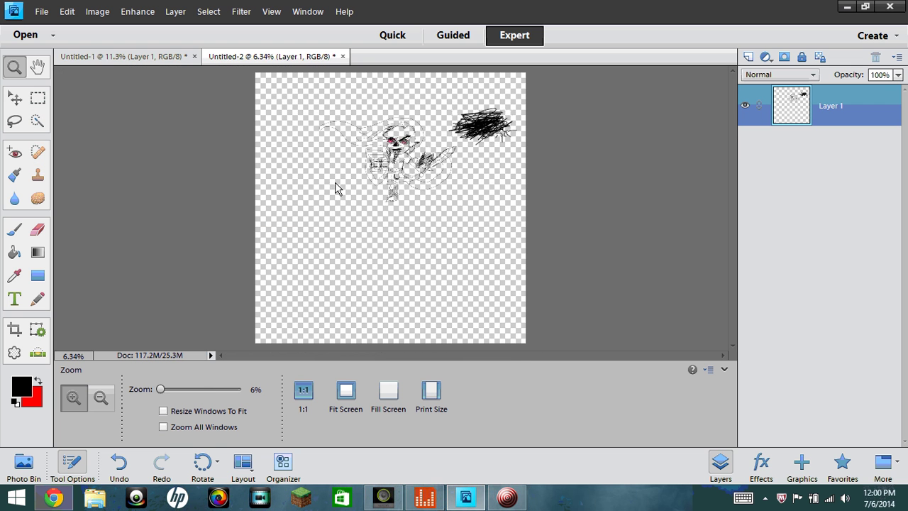
left_click_drag(316, 102, 475, 213)
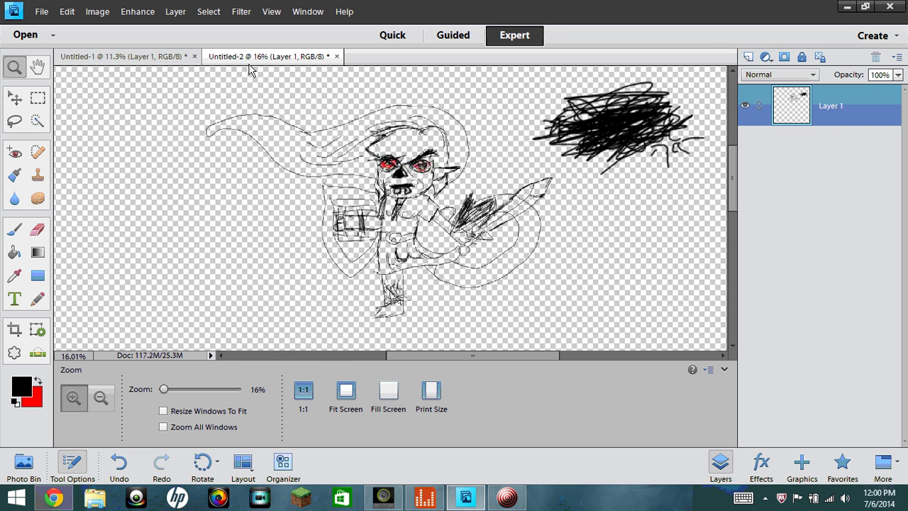
left_click(127, 56)
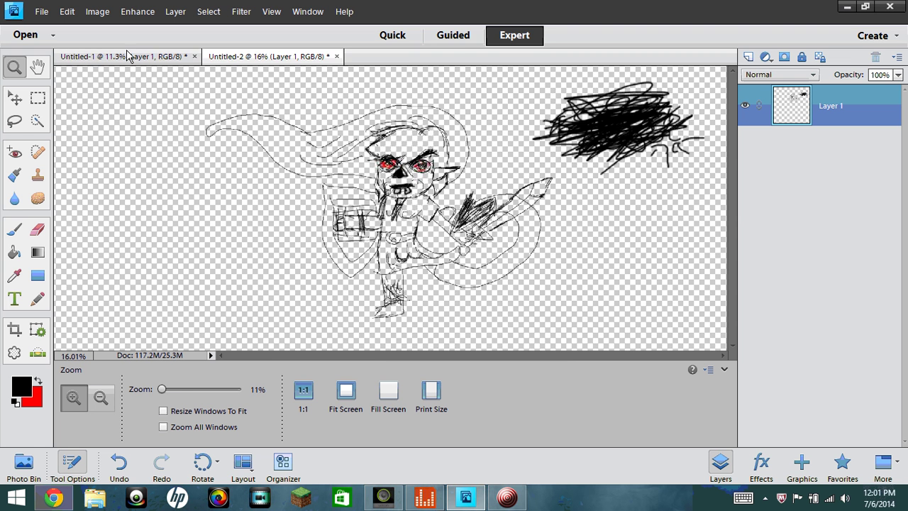
left_click(18, 386)
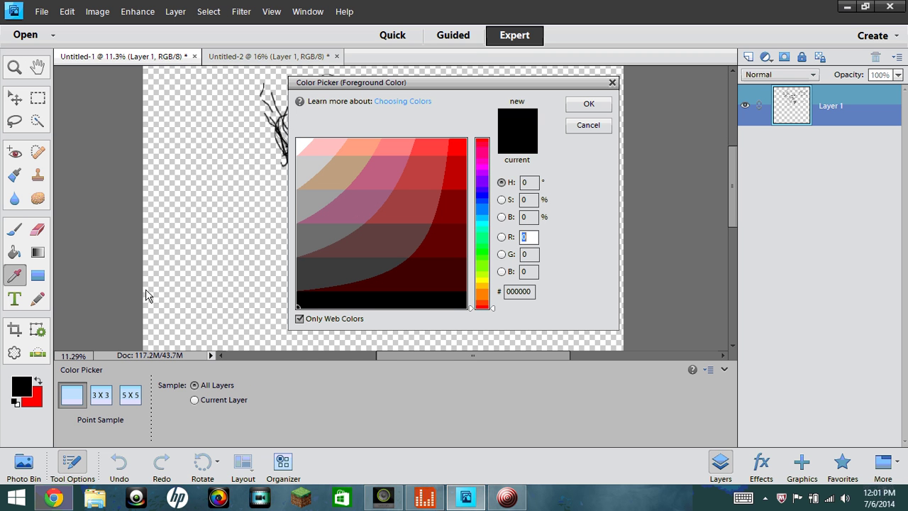
left_click(461, 145)
left_click(588, 104)
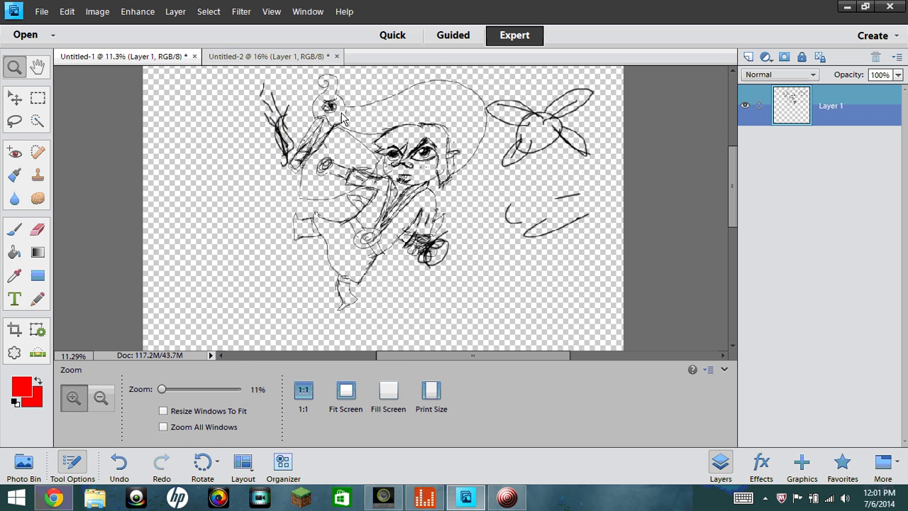
- Brush short red vein strokes around the rim and upper edge of the bird's eye at 6 px
left_click_drag(323, 93, 353, 122)
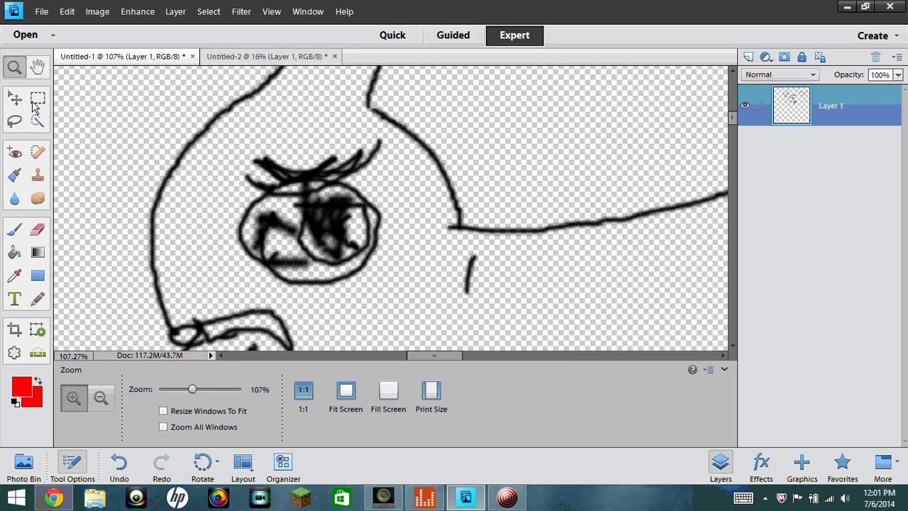
left_click(14, 228)
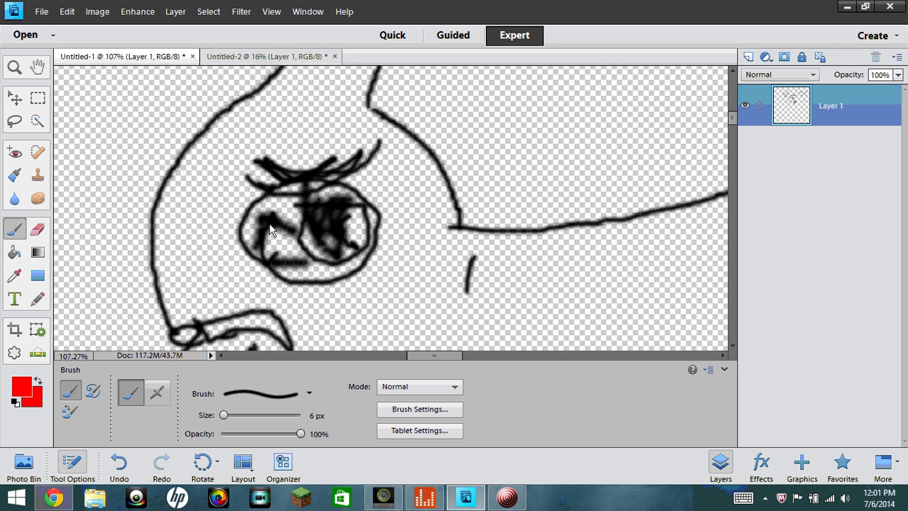
mouse_move(265, 221)
left_mouse_down()
mouse_move(288, 214)
mouse_move(275, 234)
mouse_move(291, 229)
mouse_move(288, 243)
mouse_move(308, 265)
mouse_move(346, 275)
left_mouse_up()
left_click_drag(357, 265, 362, 271)
left_click_drag(369, 254, 377, 251)
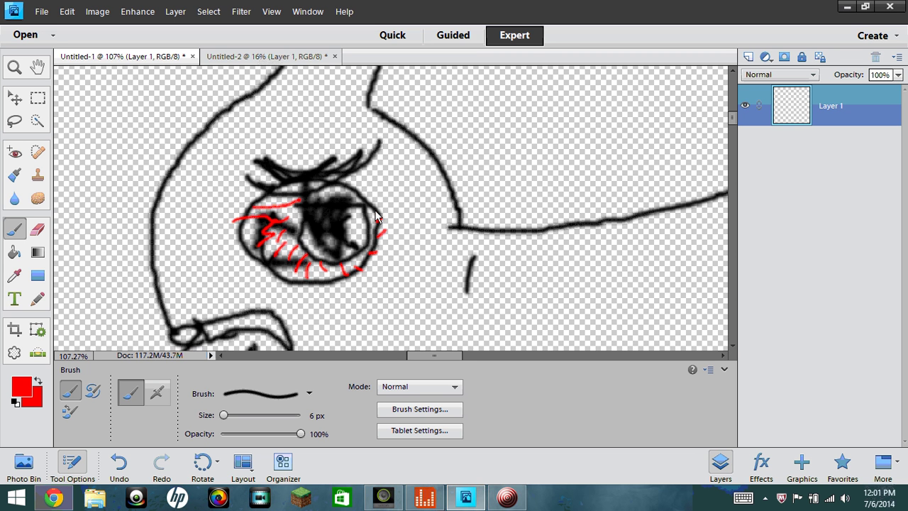
left_click_drag(379, 208, 377, 225)
left_click_drag(314, 183, 291, 204)
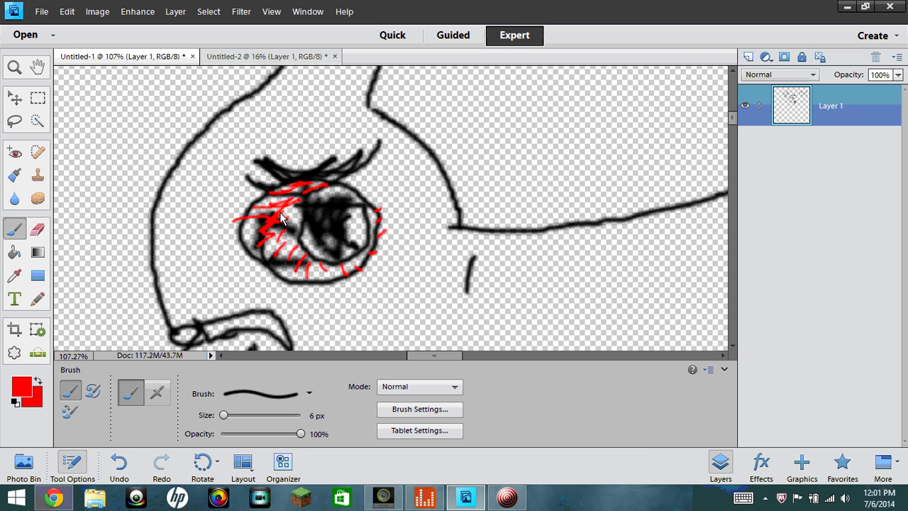
- Add more red strokes across the white and over the dark pupil of the bird's eye
left_click_drag(276, 248, 290, 230)
left_click_drag(327, 201, 321, 207)
left_click_drag(339, 215, 341, 233)
left_click_drag(354, 227, 351, 234)
left_click_drag(363, 226, 359, 234)
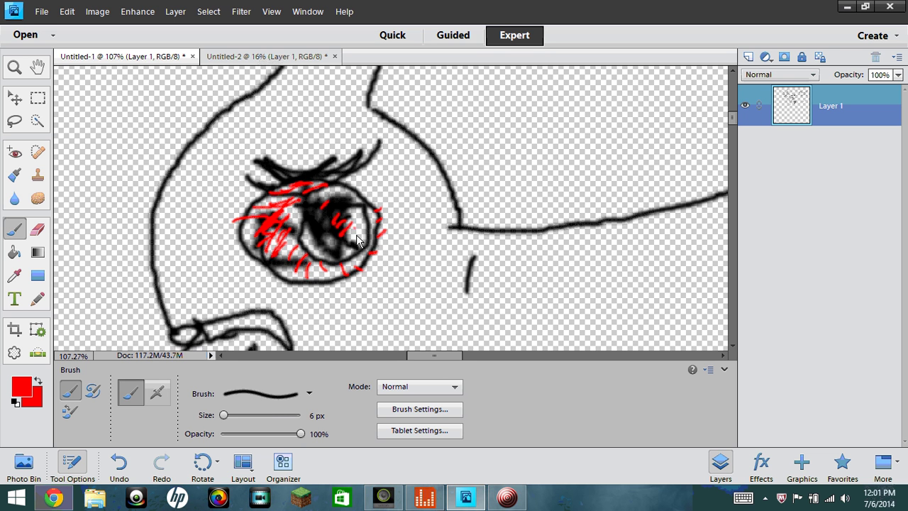
- Review the robed figure's face and the whole Untitled-1 sketch, hiding the tool options to enlarge the canvas area
left_click(14, 68)
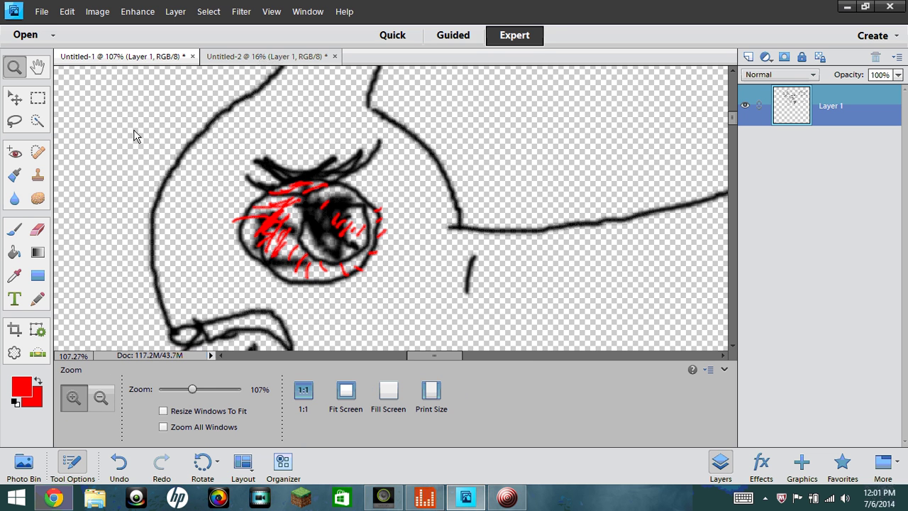
right_click(258, 207)
left_click(296, 208)
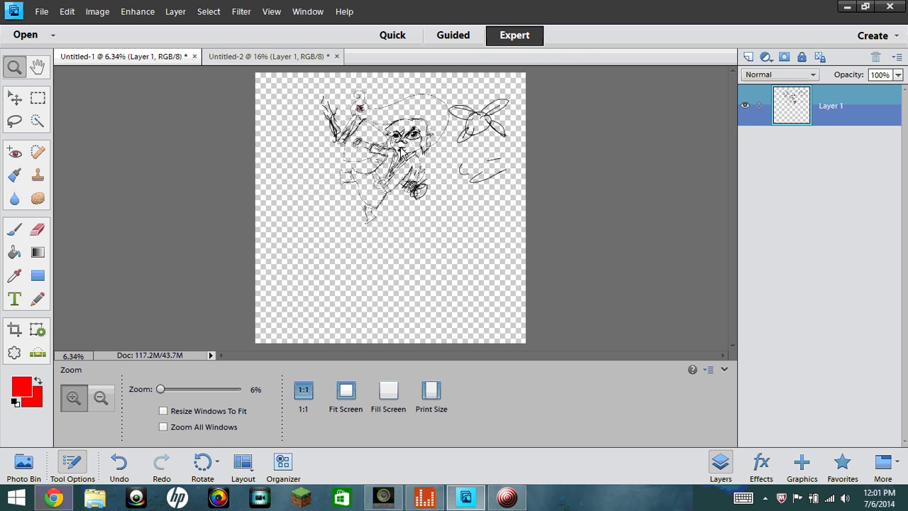
left_click_drag(412, 137, 447, 153)
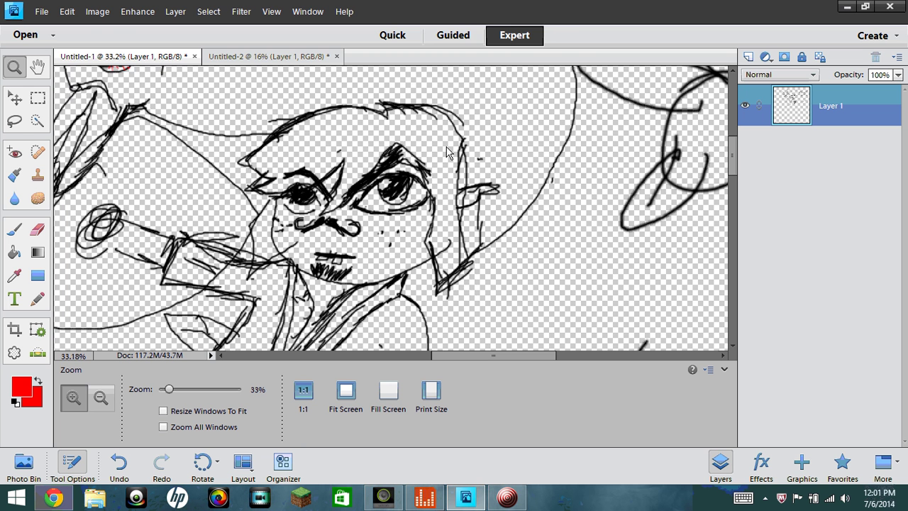
right_click(222, 208)
left_click(235, 210)
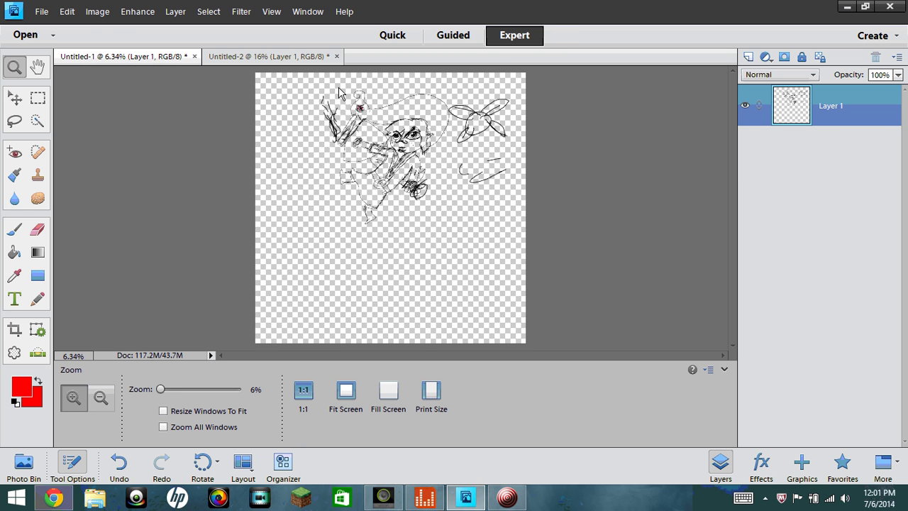
left_click(451, 208)
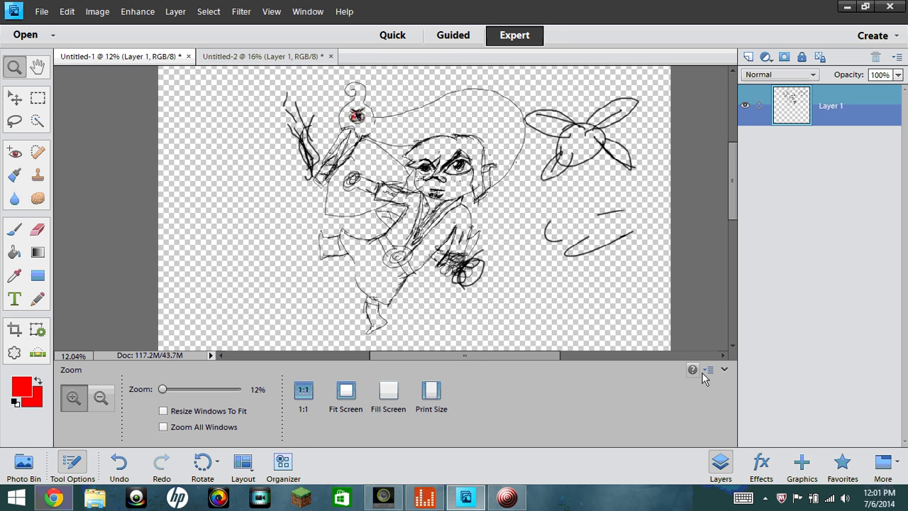
left_click(724, 370)
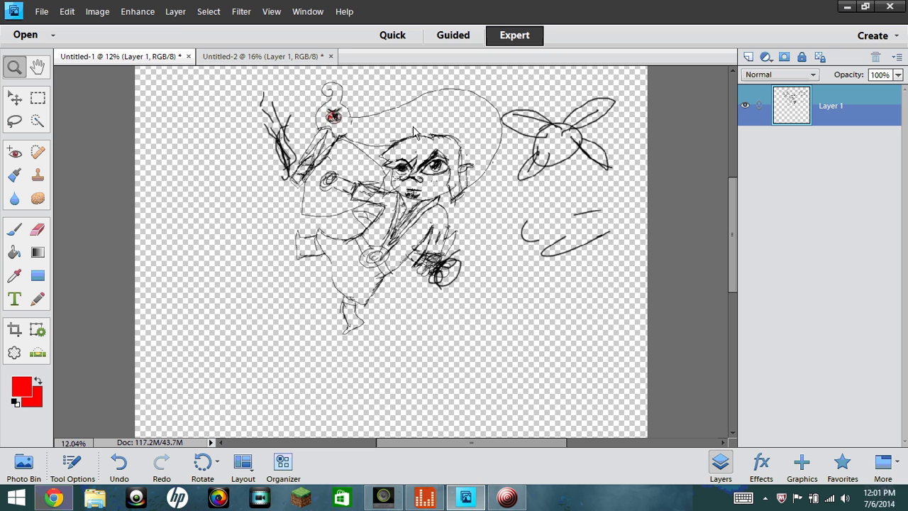
- Open hum.psd and fit the whole hummingbird picture on screen
left_click(41, 12)
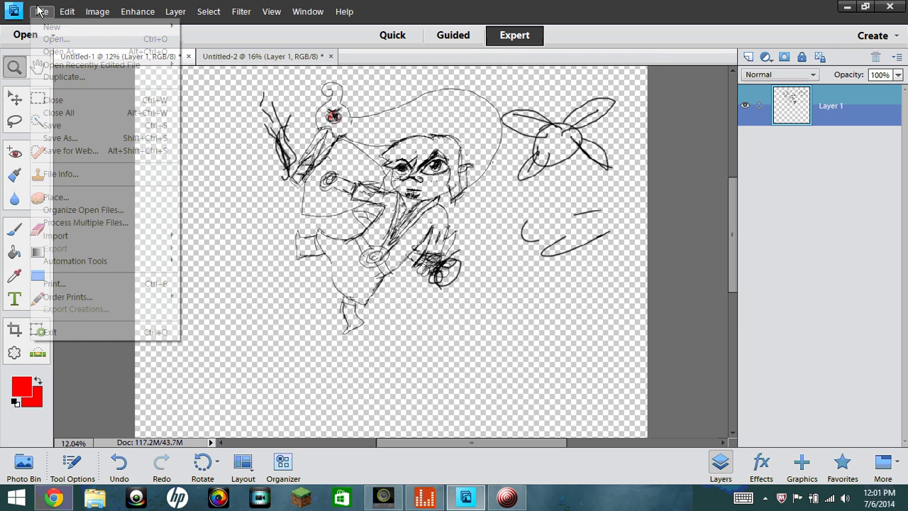
left_click(51, 39)
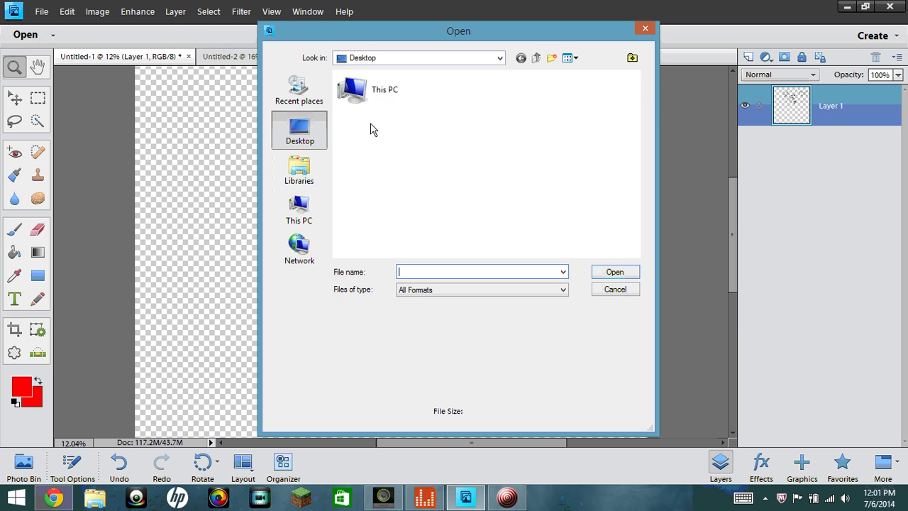
left_click_drag(636, 92, 644, 202)
double_click(419, 168)
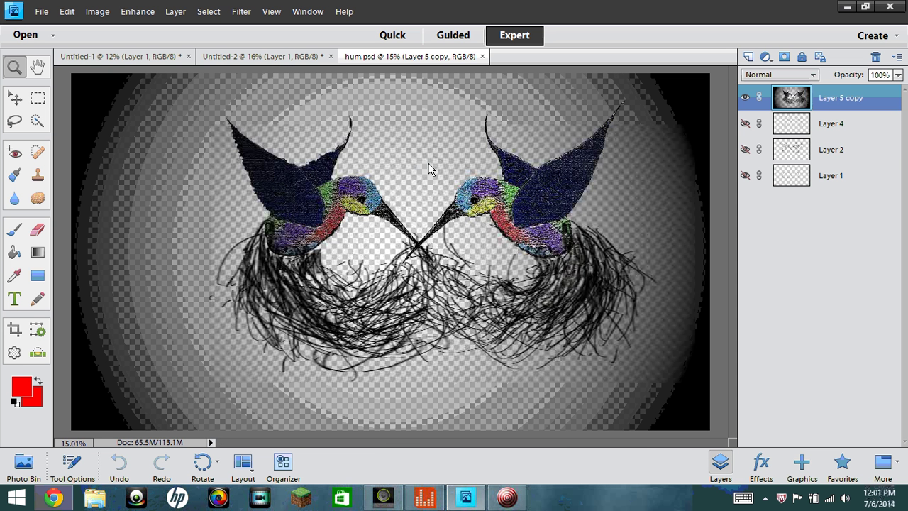
right_click(427, 162)
left_click(389, 149)
right_click(454, 146)
left_click(504, 152)
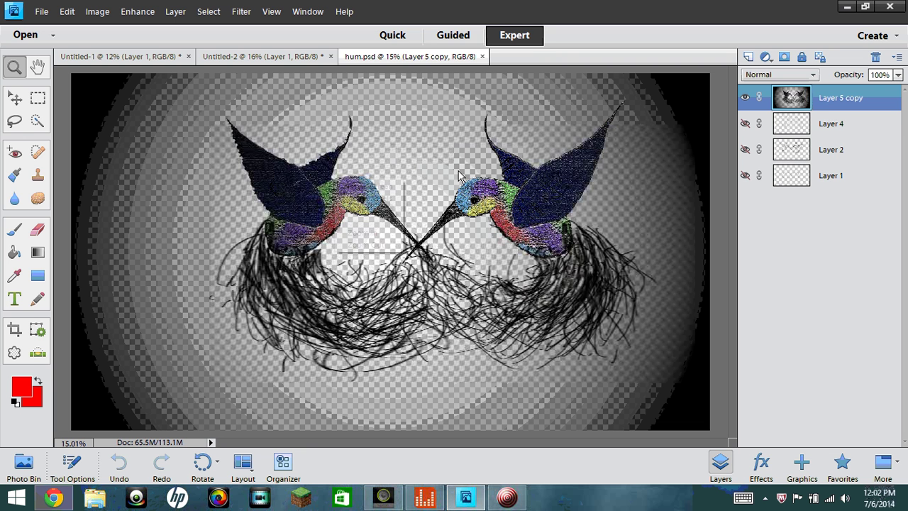
right_click(336, 179)
left_click(385, 187)
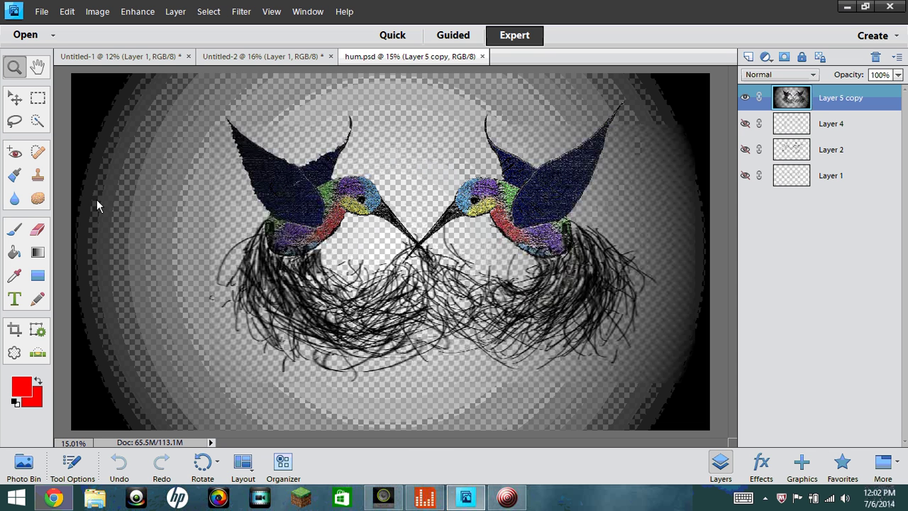
- Try to place Layer 2 onto the hummingbird image, and fit the whole picture on screen again
left_click(9, 171)
mouse_move(802, 149)
left_mouse_down()
mouse_move(649, 221)
mouse_move(246, 243)
left_mouse_up()
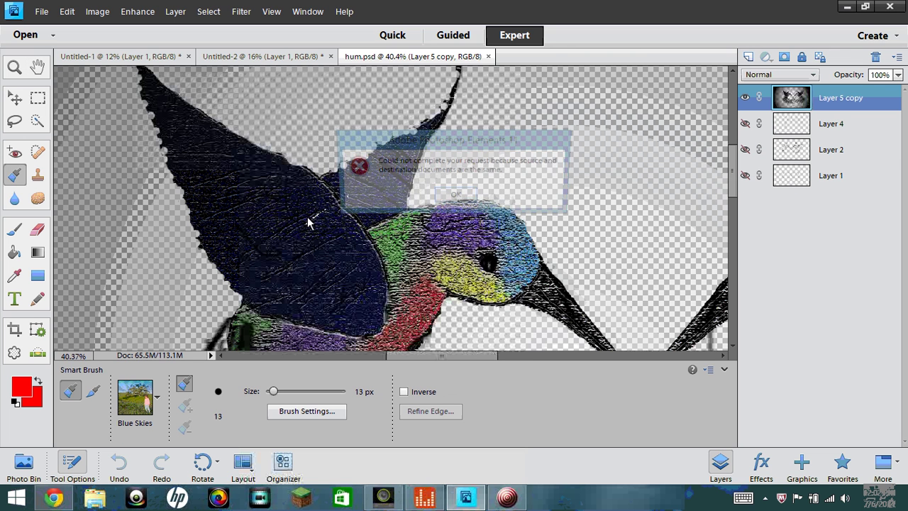
left_click(467, 201)
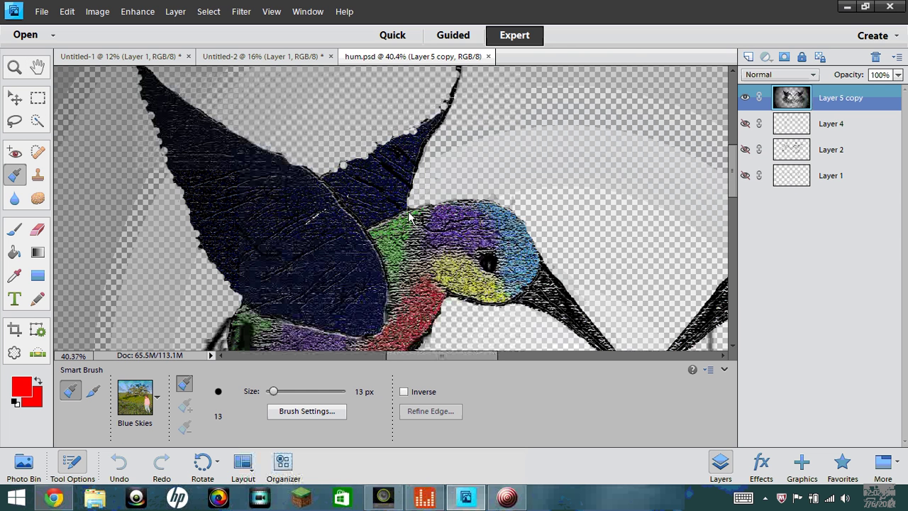
left_click(15, 71)
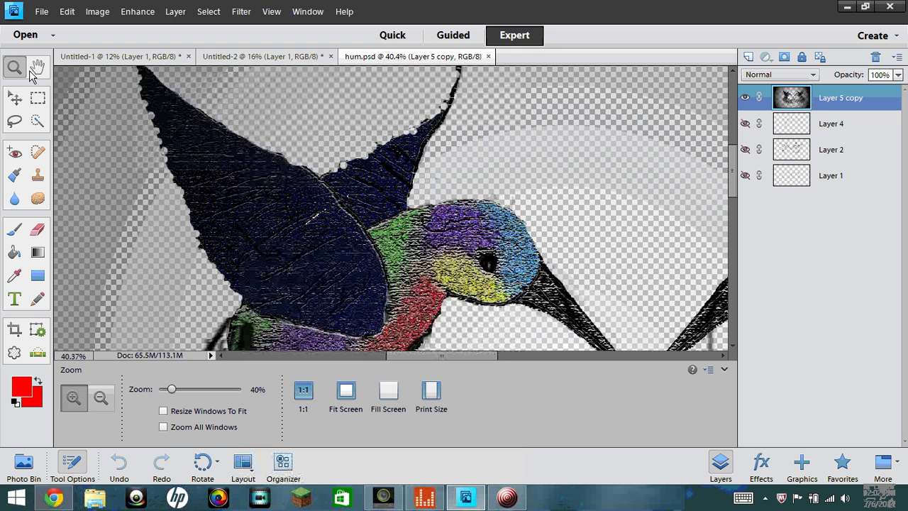
right_click(528, 242)
left_click(560, 248)
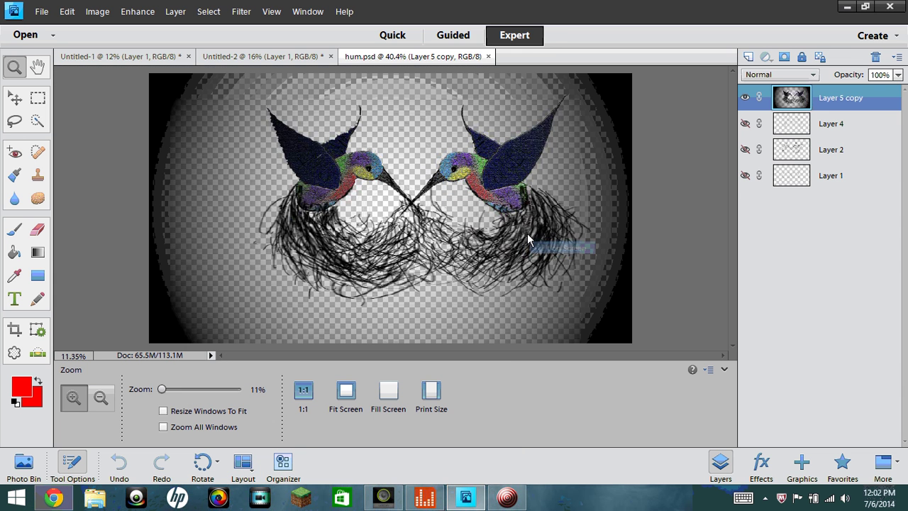
- Paint over both hummingbirds in red with a 2227 px brush, and undo the stroke
left_click(14, 225)
left_click_drag(302, 416, 297, 416)
mouse_move(370, 122)
left_mouse_down()
mouse_move(377, 153)
mouse_move(579, 233)
left_mouse_up()
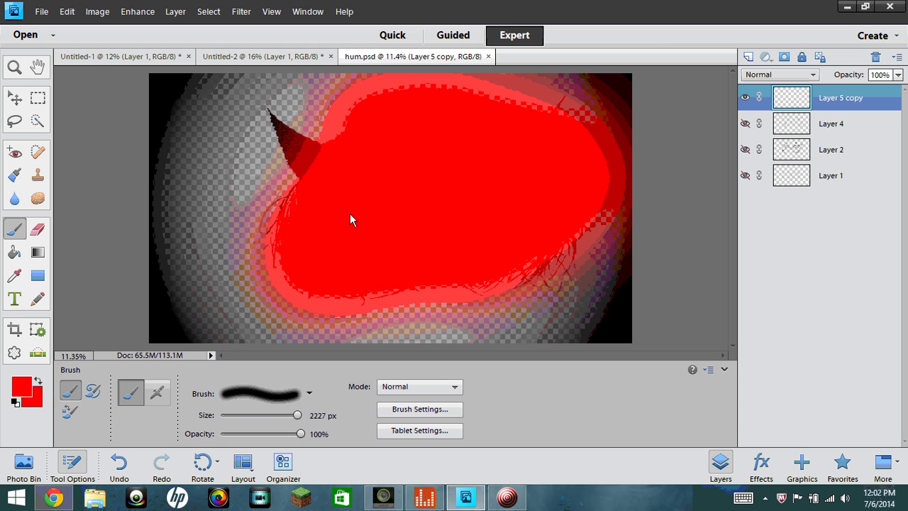
key("ctrl+z")
key("z")
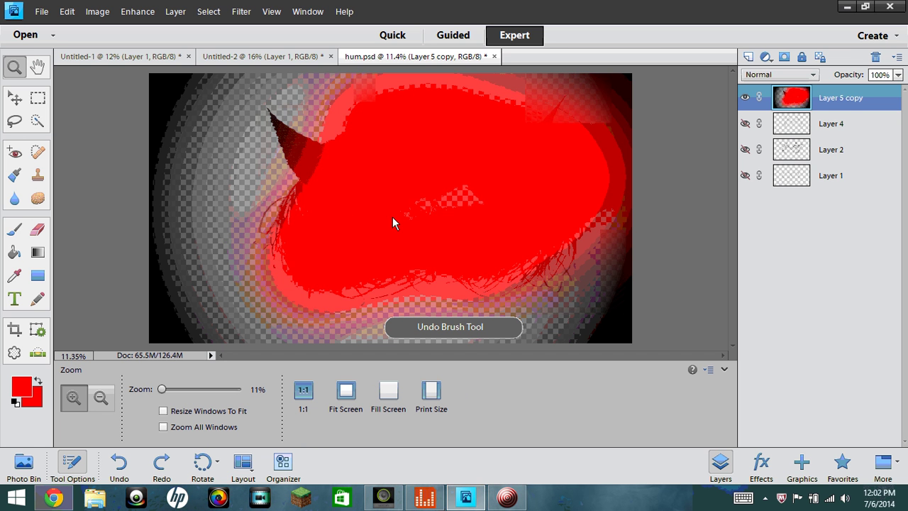
- Try 592 px red brush strokes along the picture's edges and above the birds, undoing each one
key("b")
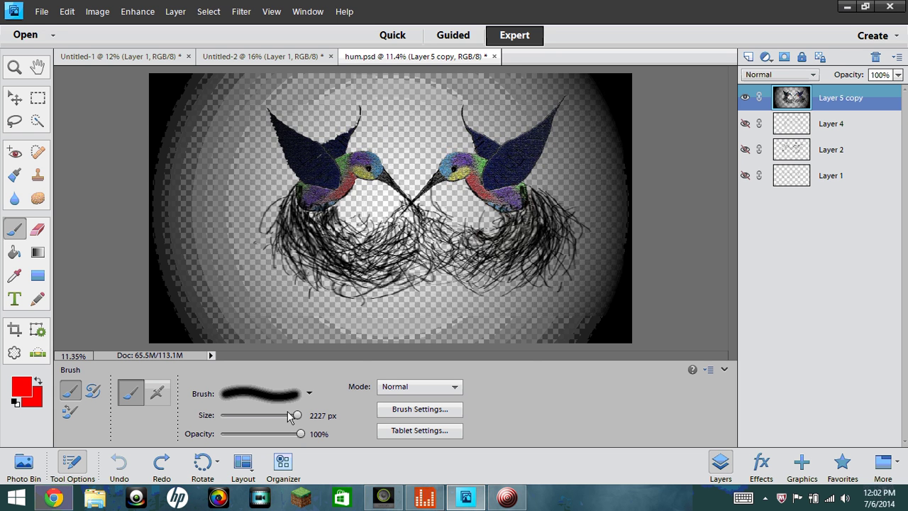
left_click_drag(287, 412, 269, 413)
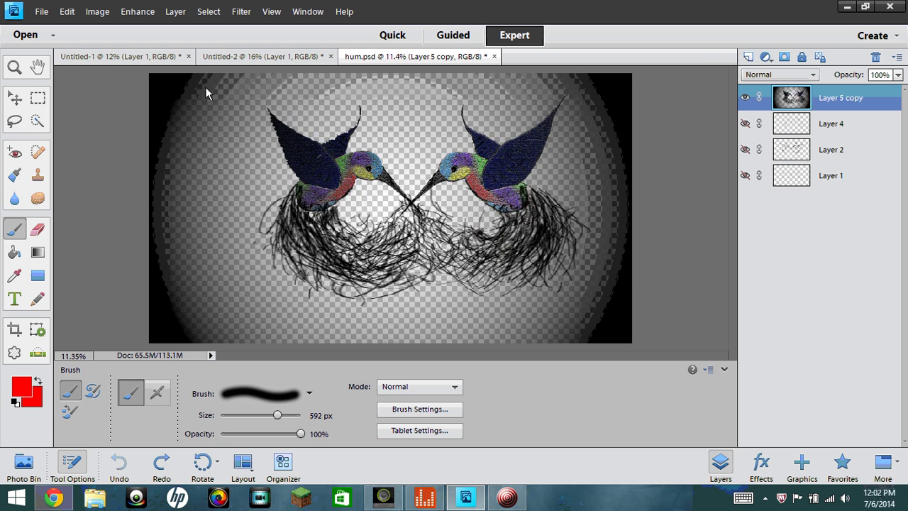
mouse_move(205, 87)
left_mouse_down()
mouse_move(697, 51)
mouse_move(649, 78)
left_mouse_up()
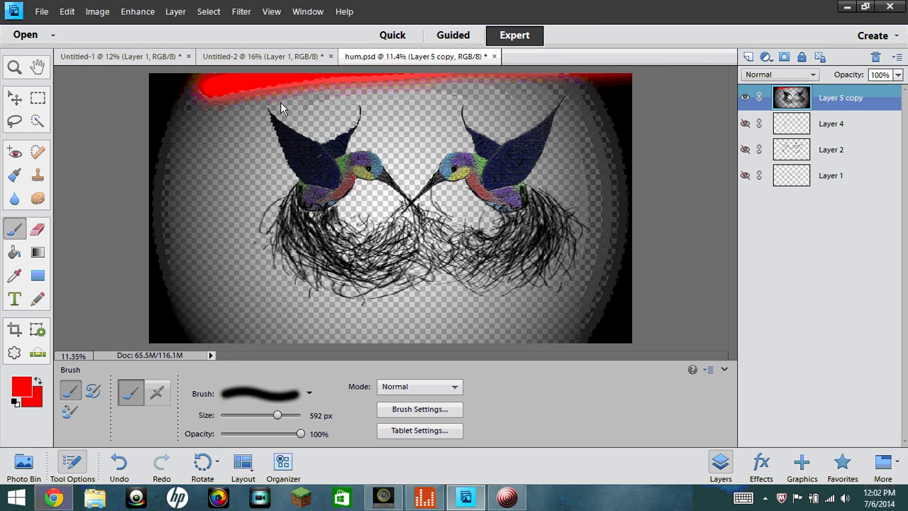
mouse_move(171, 236)
left_mouse_down()
mouse_move(179, 306)
mouse_move(200, 354)
left_mouse_up()
key("ctrl+z")
key("ctrl+z")
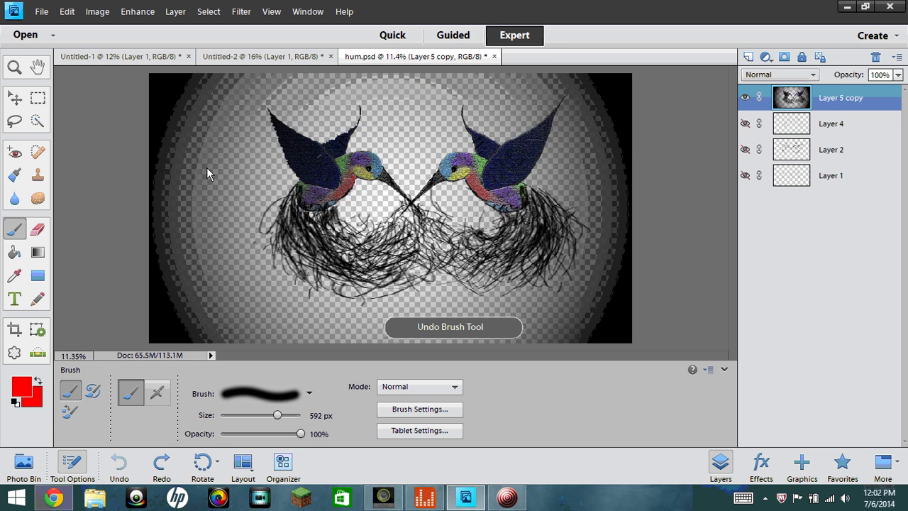
left_click_drag(536, 113, 510, 129)
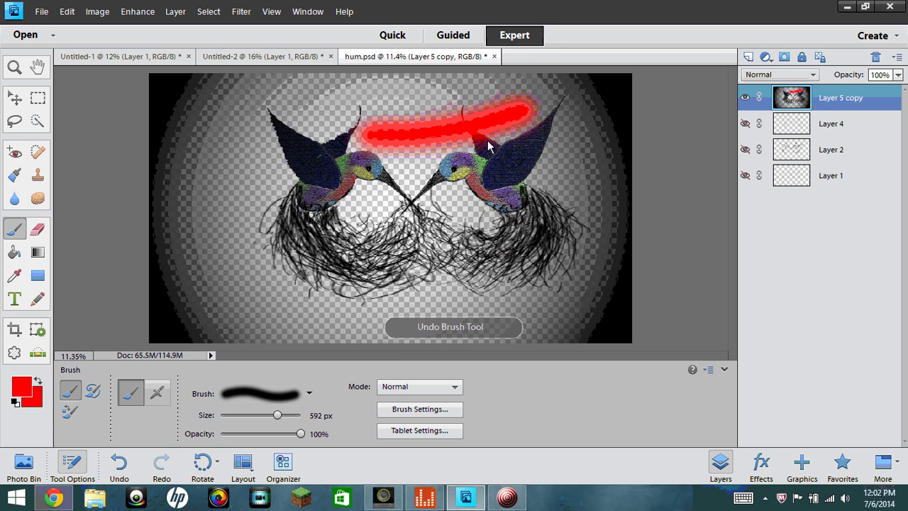
key("ctrl+z")
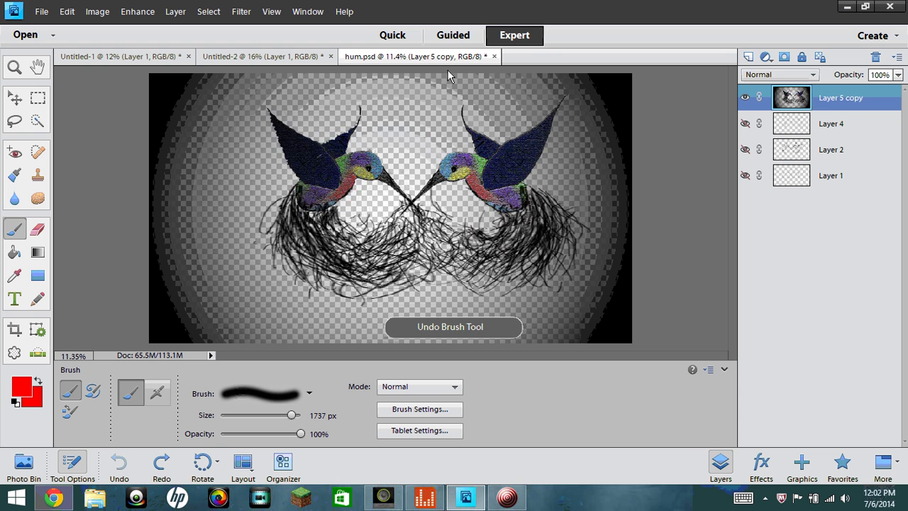
- Dab a red glow above the crossed beaks with a 1737 px brush, and another beside the left hummingbird
left_click(415, 118)
left_click(415, 118)
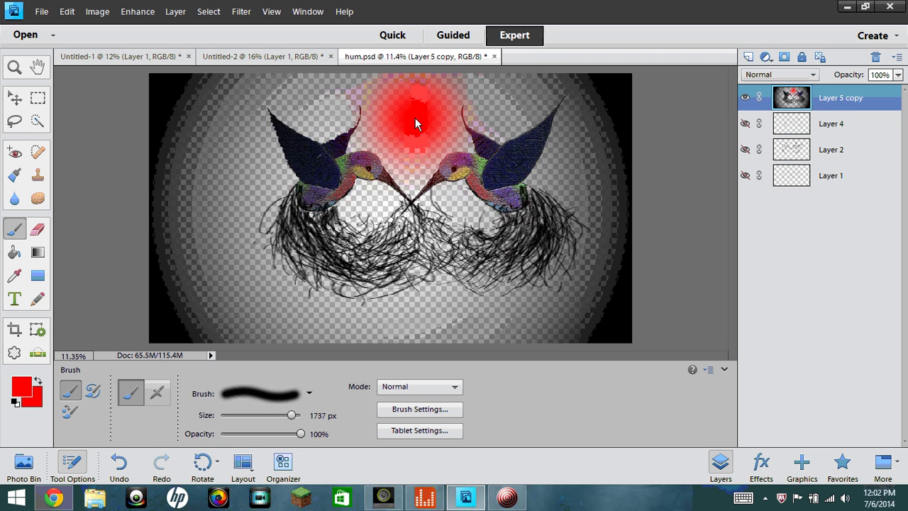
left_click(414, 127)
left_click(414, 127)
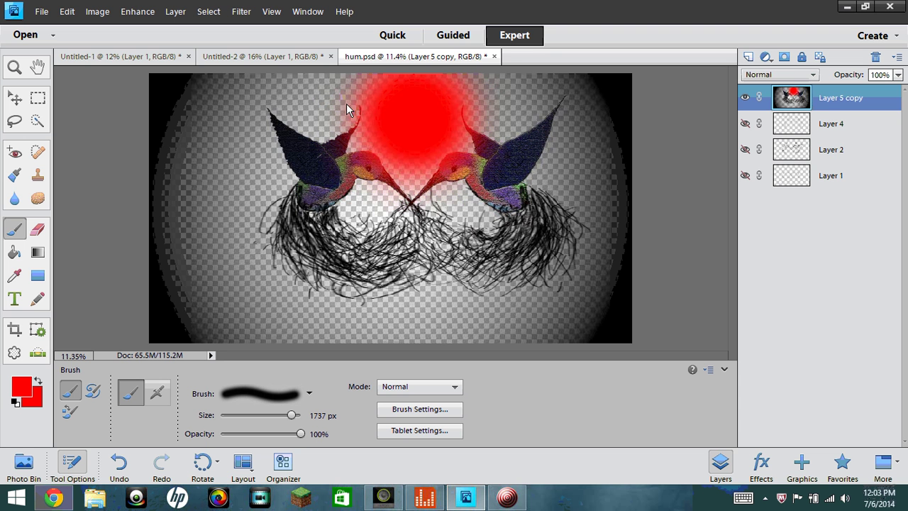
left_click(229, 163)
left_click(213, 137)
- Undo the red glow dabs, and try a red stroke down over the left hummingbird and its nest before undoing it
key("ctrl+z")
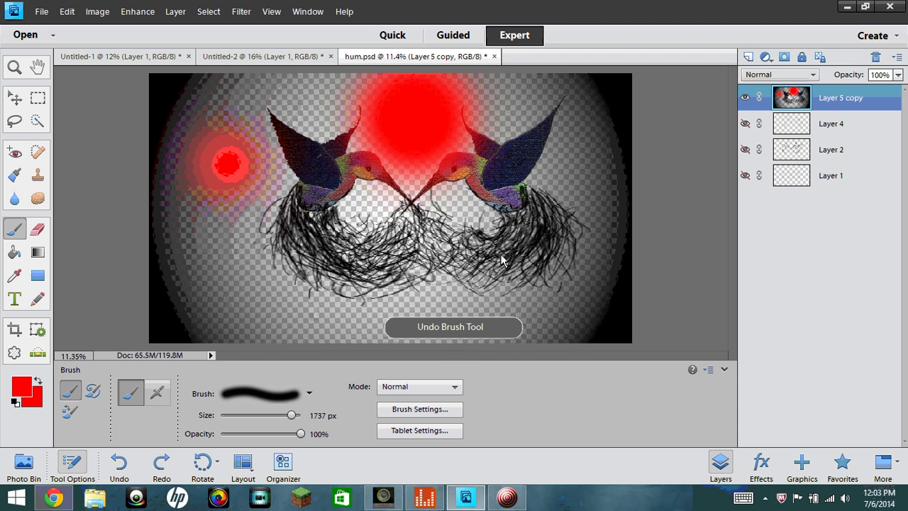
key("ctrl+z")
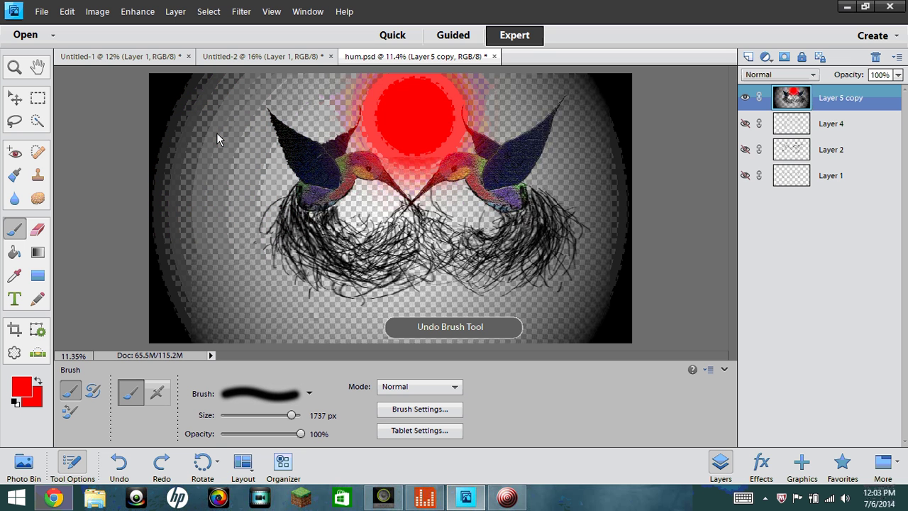
key("ctrl+z")
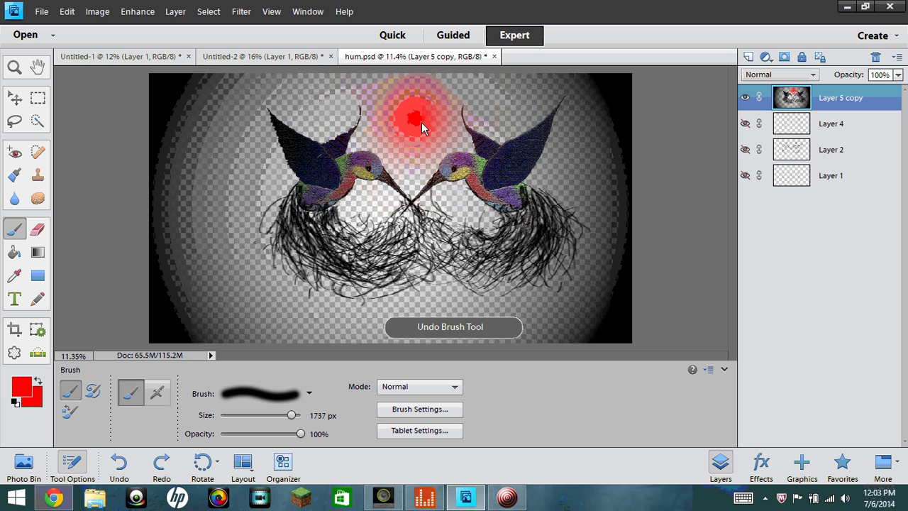
key("ctrl+z")
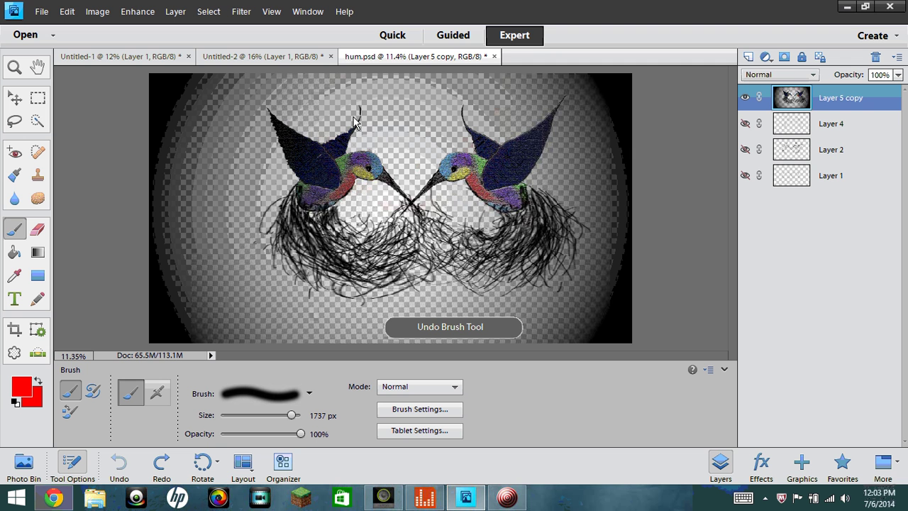
key("ctrl+y")
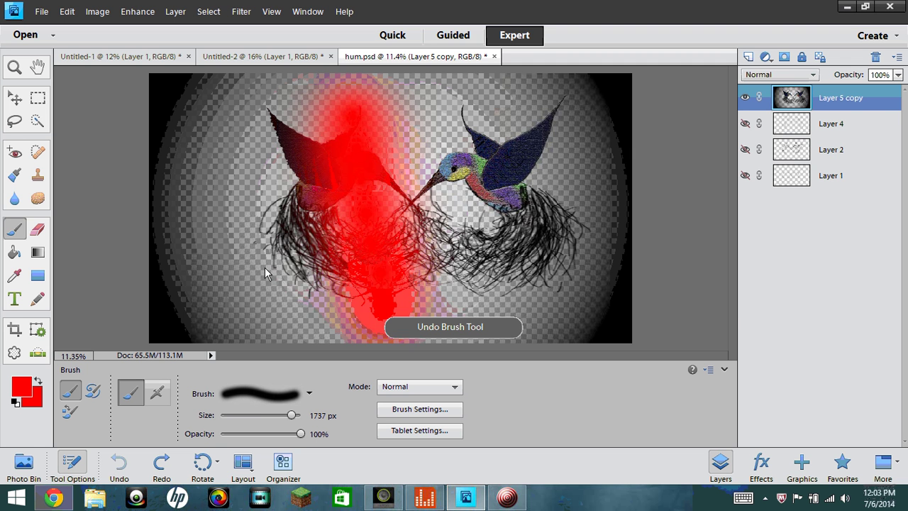
key("ctrl+z")
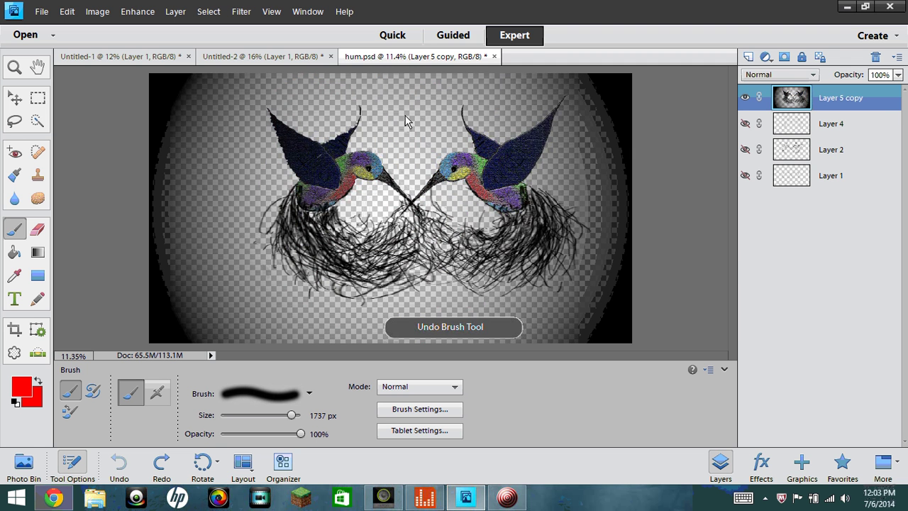
- Reduce the brush to 488 px and paint a thick red band from the left bird's head up and across the top edge
left_click(367, 99)
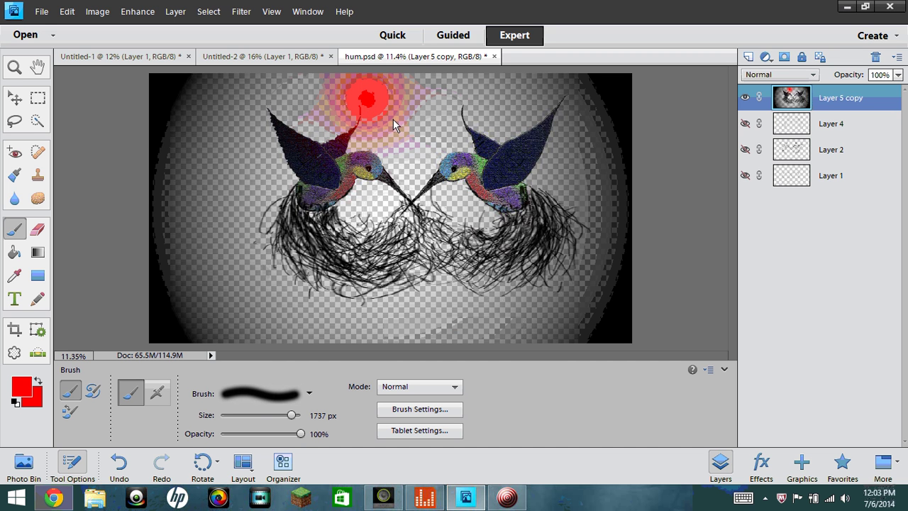
left_click(276, 415)
left_click(369, 140)
left_click(363, 138)
mouse_move(367, 87)
left_mouse_down()
mouse_move(325, 85)
mouse_move(367, 87)
mouse_move(204, 82)
mouse_move(239, 103)
mouse_move(216, 96)
mouse_move(225, 99)
mouse_move(199, 114)
left_mouse_up()
- Add separate red dabs near the picture's upper-left corner and undo the latest ones
left_click(165, 110)
left_click(248, 113)
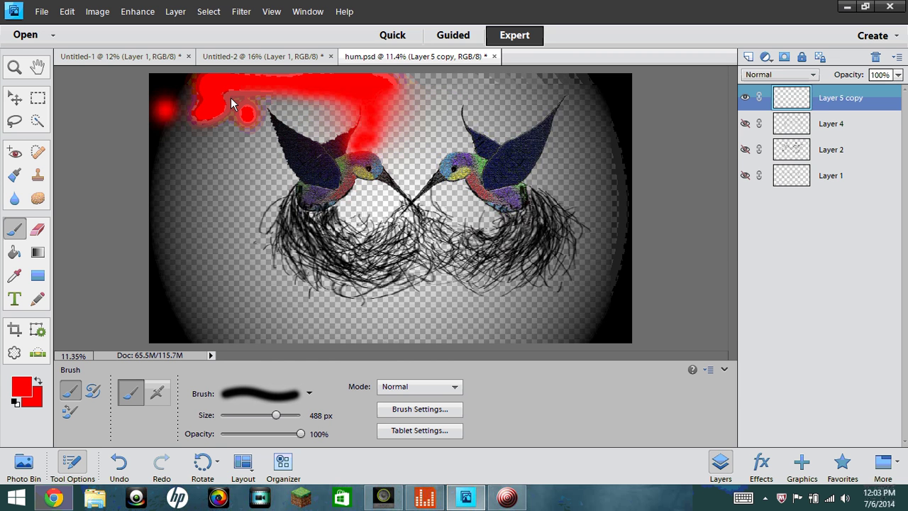
key("ctrl+z")
key("ctrl+z")
key("ctrl+z")
key("ctrl+z")
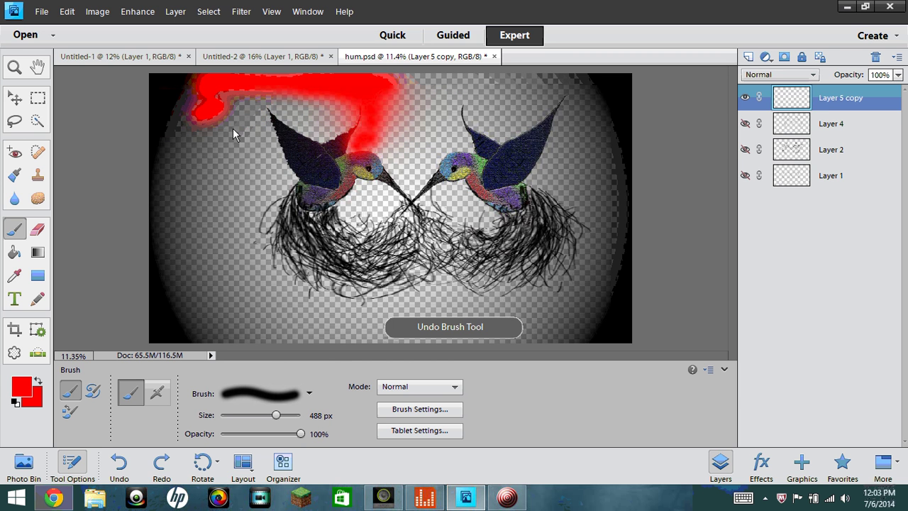
- Paint red at 488 px between the left hummingbird's wings and down the outer edge of its large wing
left_click(232, 104)
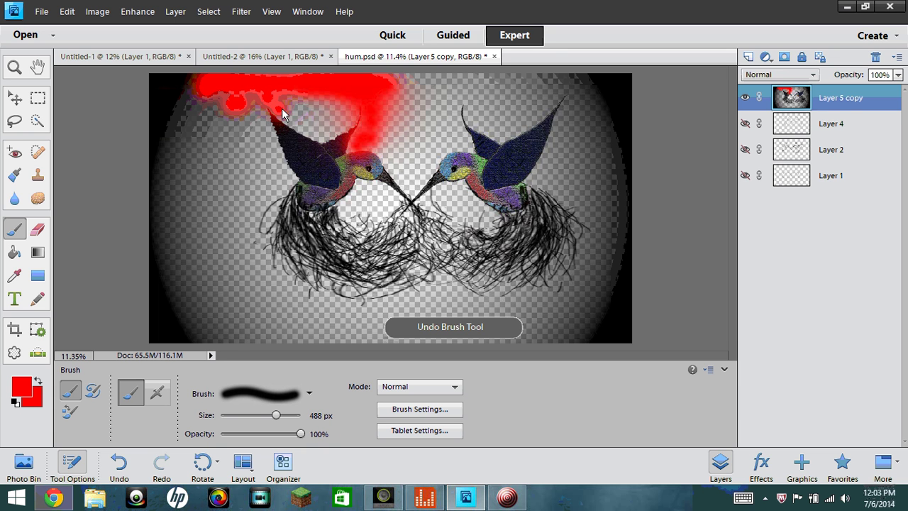
left_click_drag(282, 108, 318, 132)
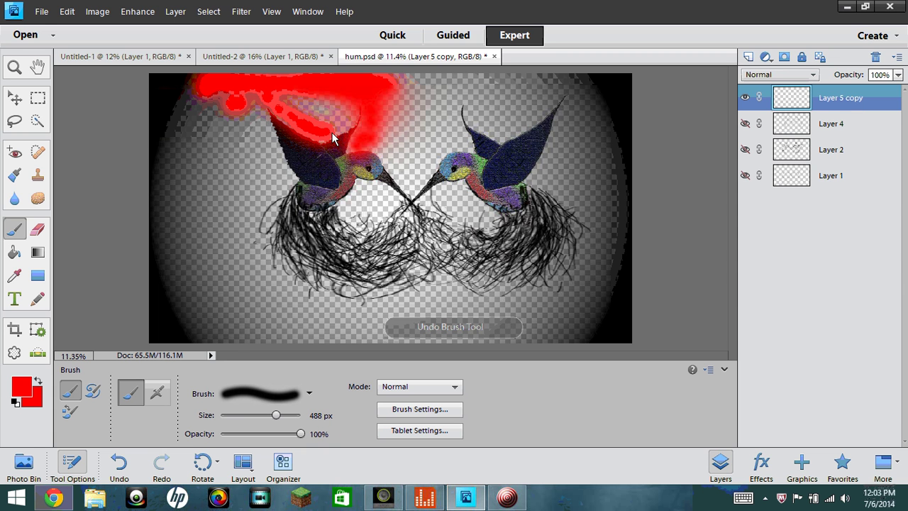
left_click(266, 126)
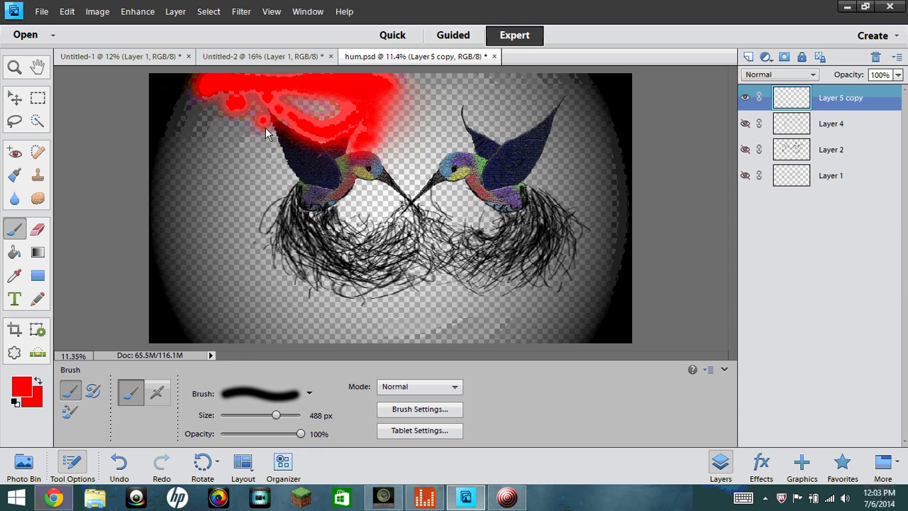
left_click_drag(266, 128, 288, 176)
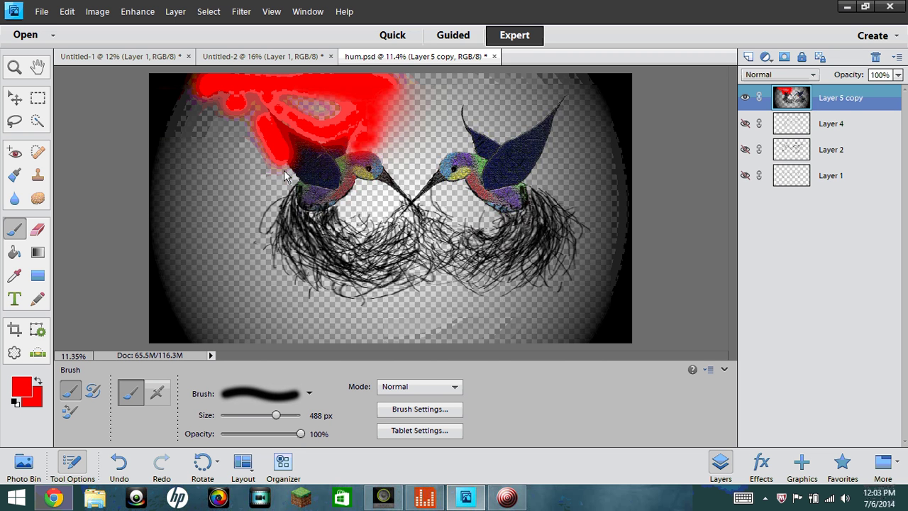
- Paint red around the left hummingbird's breast and head, and down over the left side of the nest
mouse_move(287, 176)
left_mouse_down()
mouse_move(344, 217)
mouse_move(356, 198)
left_mouse_up()
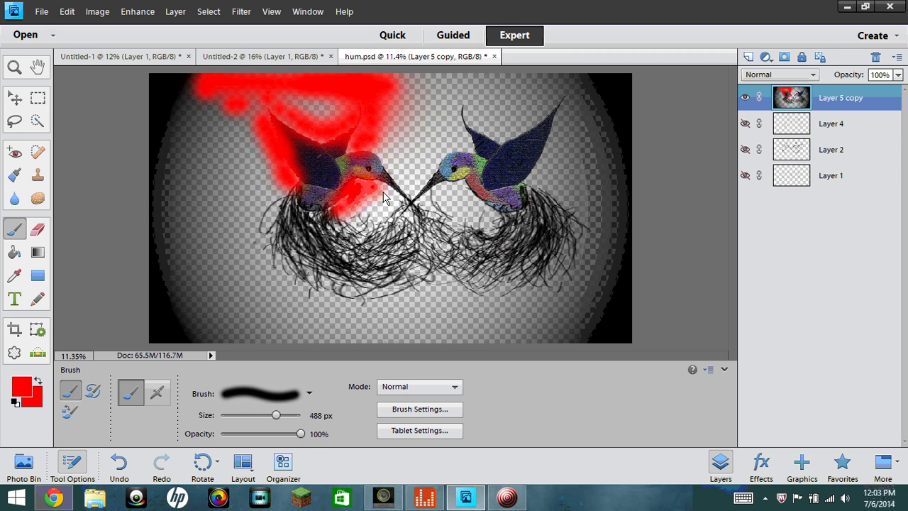
mouse_move(387, 164)
left_mouse_down()
mouse_move(389, 154)
mouse_move(409, 164)
left_mouse_up()
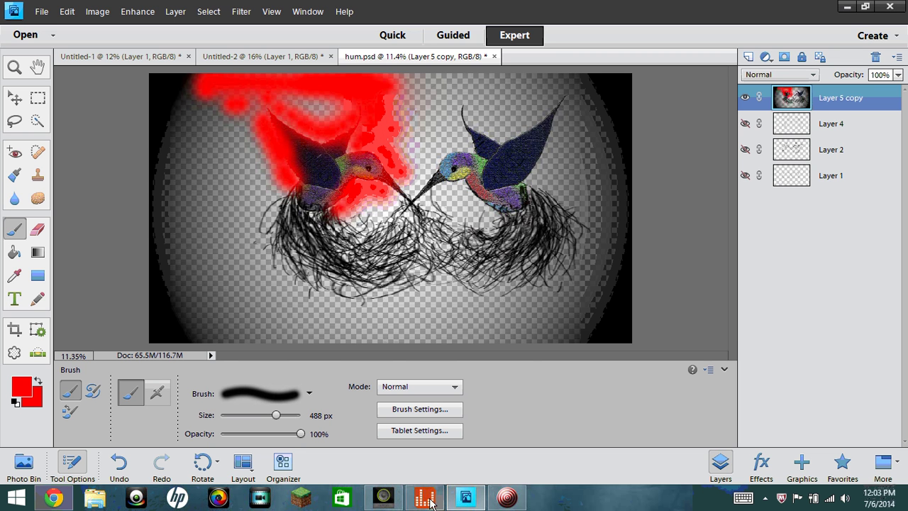
mouse_move(273, 181)
left_mouse_down()
mouse_move(274, 256)
mouse_move(276, 184)
mouse_move(279, 271)
mouse_move(300, 236)
mouse_move(294, 222)
mouse_move(314, 252)
mouse_move(345, 271)
mouse_move(363, 261)
mouse_move(324, 242)
mouse_move(325, 230)
mouse_move(351, 250)
mouse_move(311, 276)
mouse_move(389, 212)
mouse_move(367, 207)
mouse_move(355, 219)
mouse_move(358, 232)
mouse_move(372, 224)
mouse_move(367, 201)
mouse_move(333, 279)
mouse_move(363, 309)
mouse_move(331, 318)
mouse_move(342, 295)
mouse_move(352, 307)
mouse_move(264, 285)
left_mouse_up()
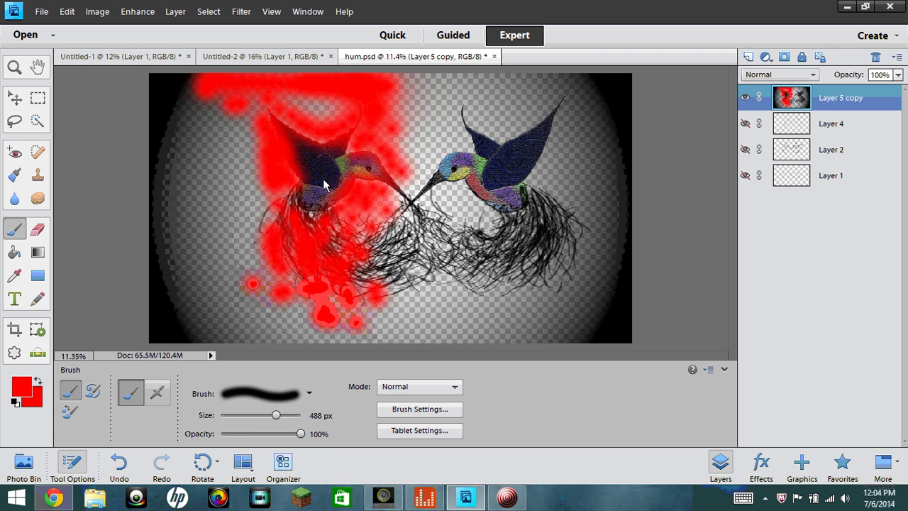
- Set the brush opacity to 62%, try translucent red over the left hummingbird's wing and body, and undo the stroke
left_click(270, 434)
mouse_move(326, 171)
left_mouse_down()
mouse_move(292, 141)
mouse_move(322, 163)
left_mouse_up()
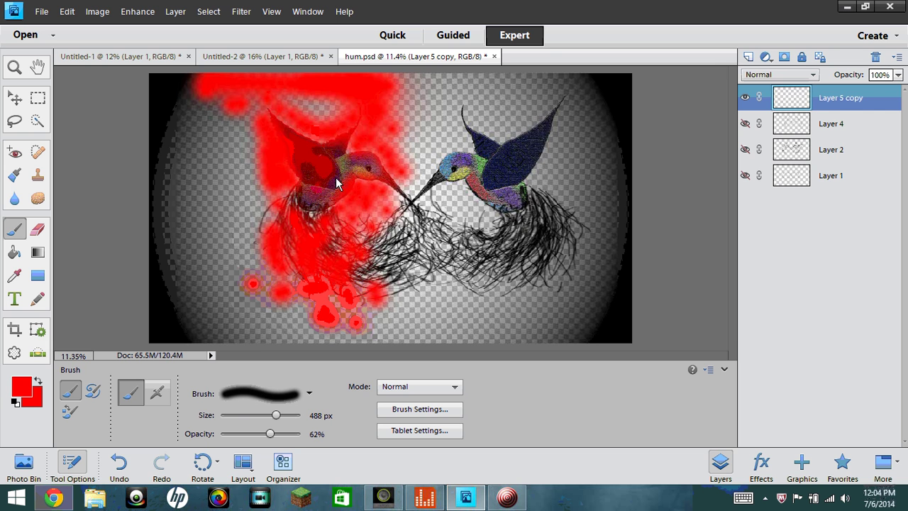
key("ctrl+z")
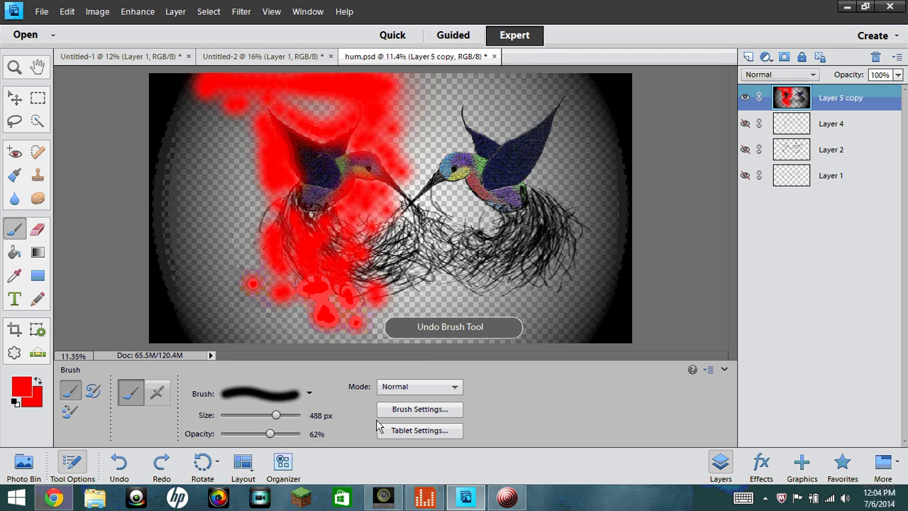
- Undo the red strokes below and over the nest, outside the left hummingbird's large wing, and around its breast and head
key("ctrl+z")
key("ctrl+z")
key("ctrl+z")
key("ctrl+z")
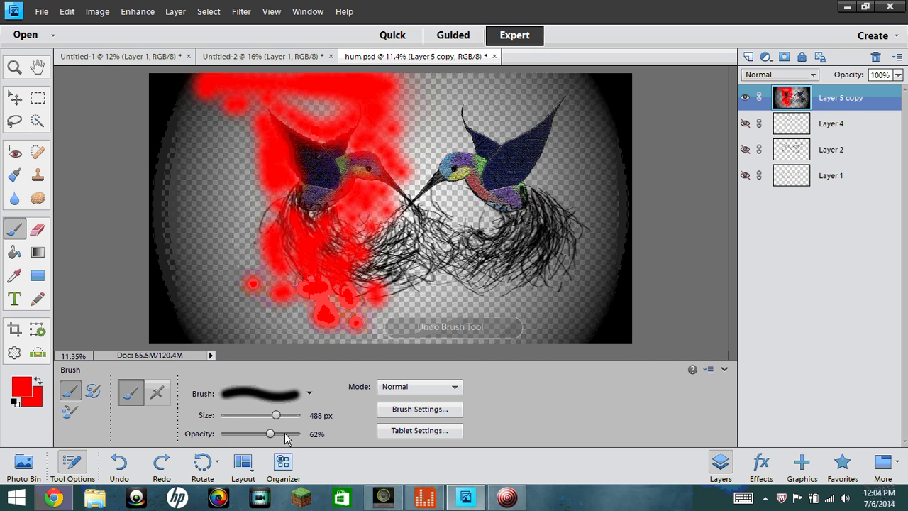
key("ctrl+z")
key("ctrl+z")
key("ctrl+z")
key("ctrl+z")
key("ctrl+z")
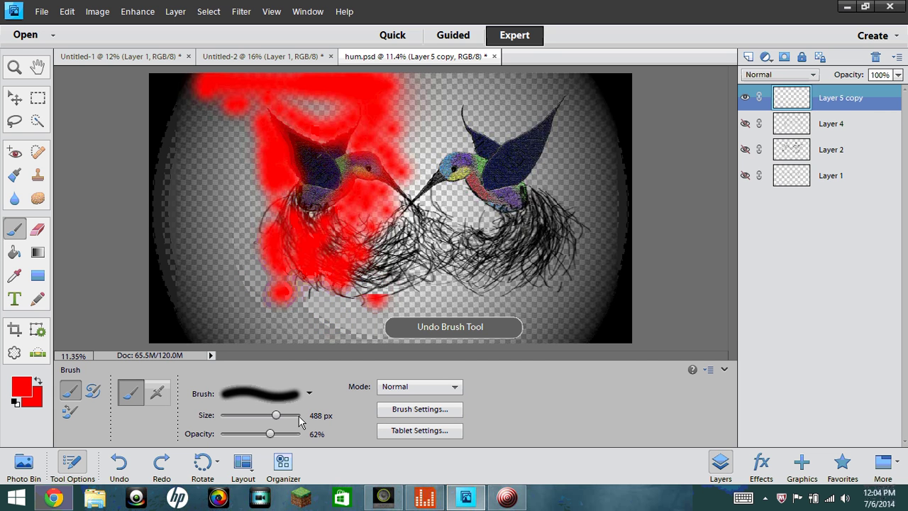
key("ctrl+z")
key("ctrl+z")
key("ctrl+z")
key("ctrl+z")
key("ctrl+z")
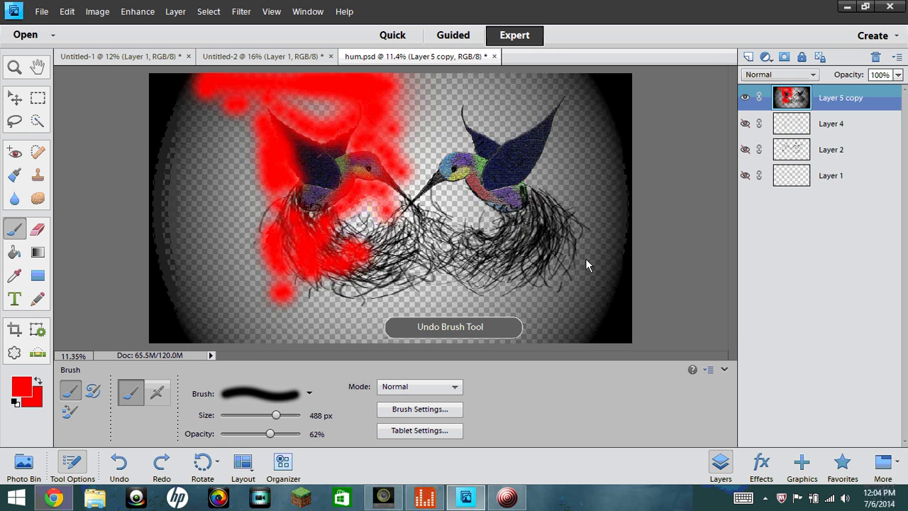
key("ctrl+z")
key("ctrl+z")
key("ctrl+z")
key("ctrl+z")
key("ctrl+z")
key("ctrl+z")
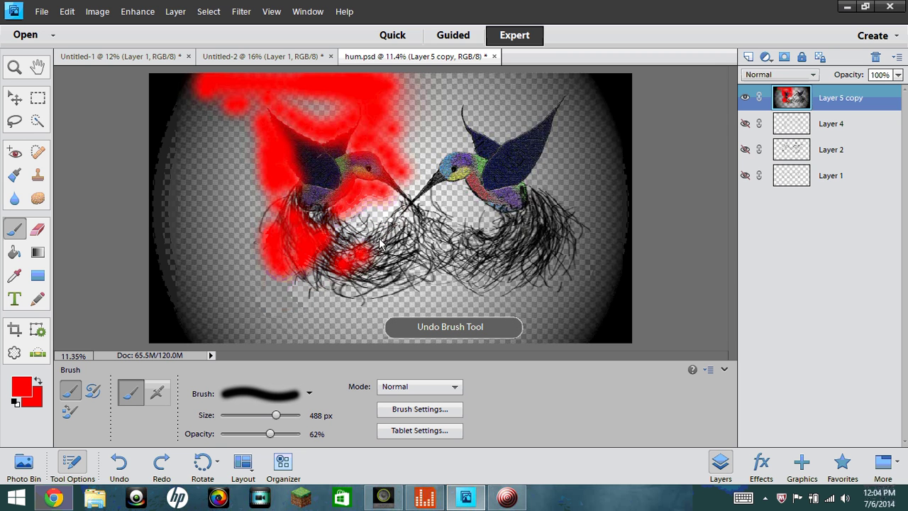
key("ctrl+z")
key("ctrl+z")
key("ctrl+z")
key("ctrl+z")
key("ctrl+z")
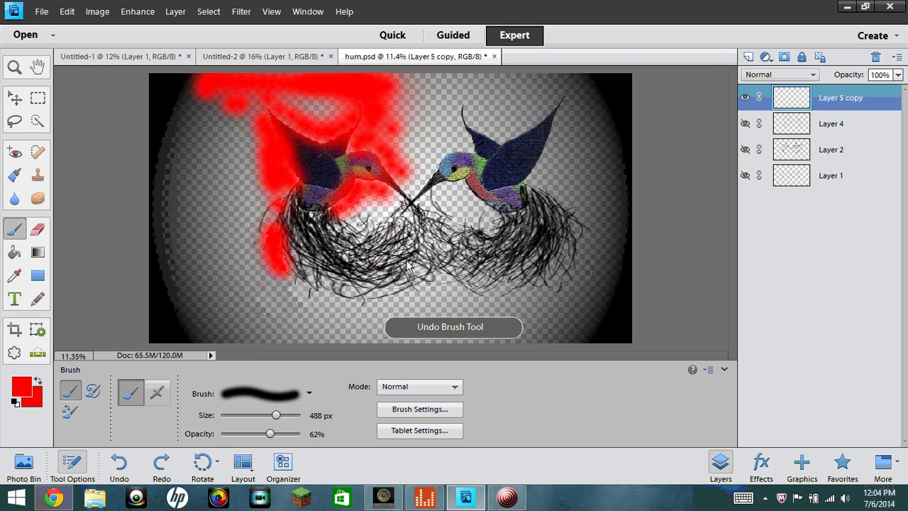
key("ctrl+z")
key("ctrl+z")
key("ctrl+z")
key("ctrl+z")
key("ctrl+z")
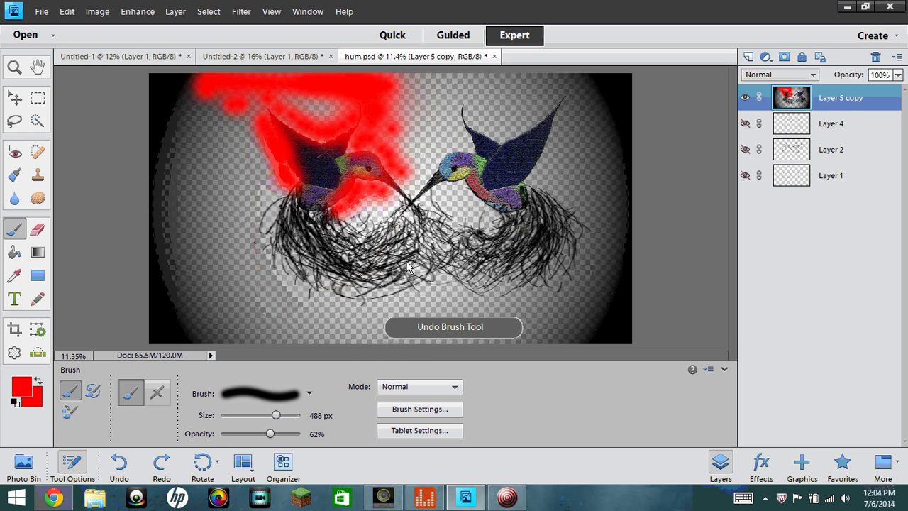
key("ctrl+z")
key("ctrl+z")
key("ctrl+z")
key("ctrl+z")
key("ctrl+z")
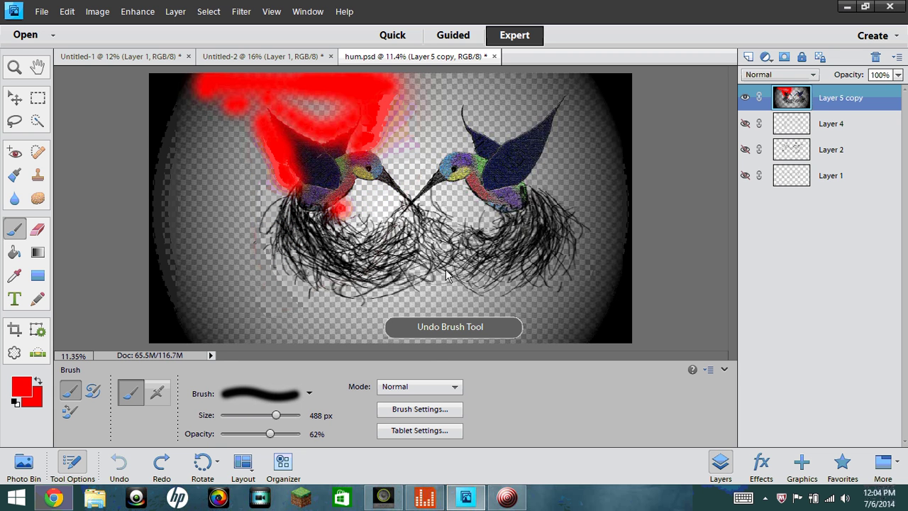
key("z")
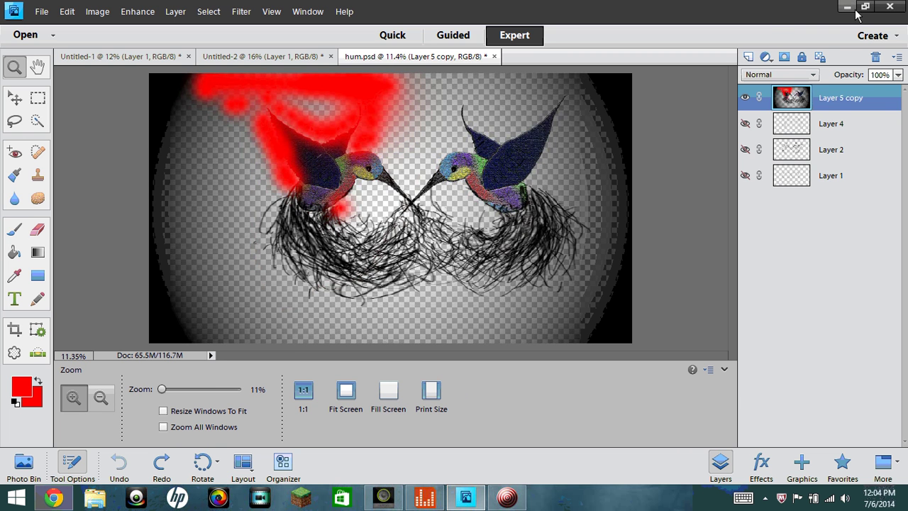
- Close hum.psd without saving its changes
left_click(495, 56)
left_click(455, 204)
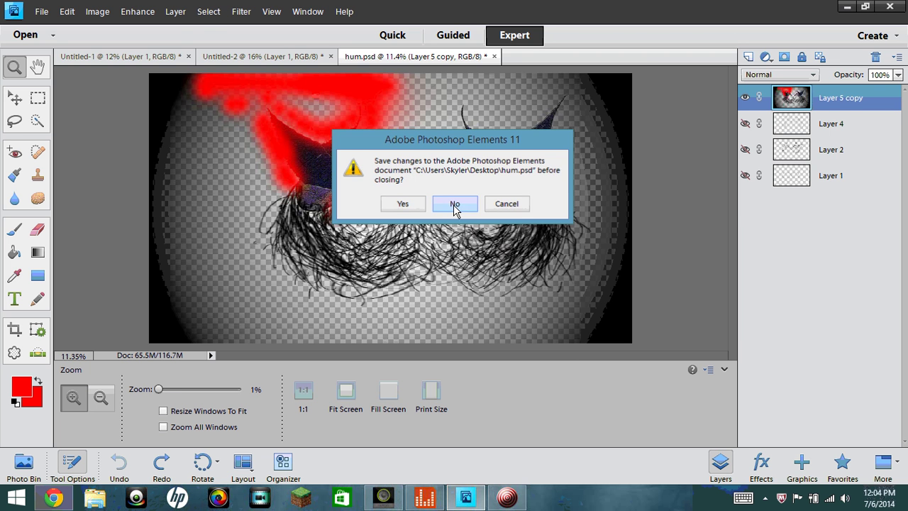
left_click(67, 12)
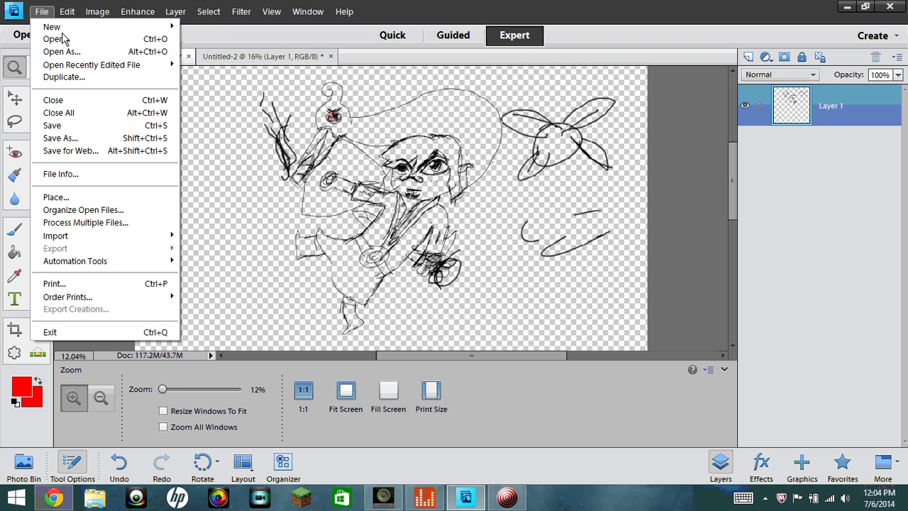
left_click(664, 252)
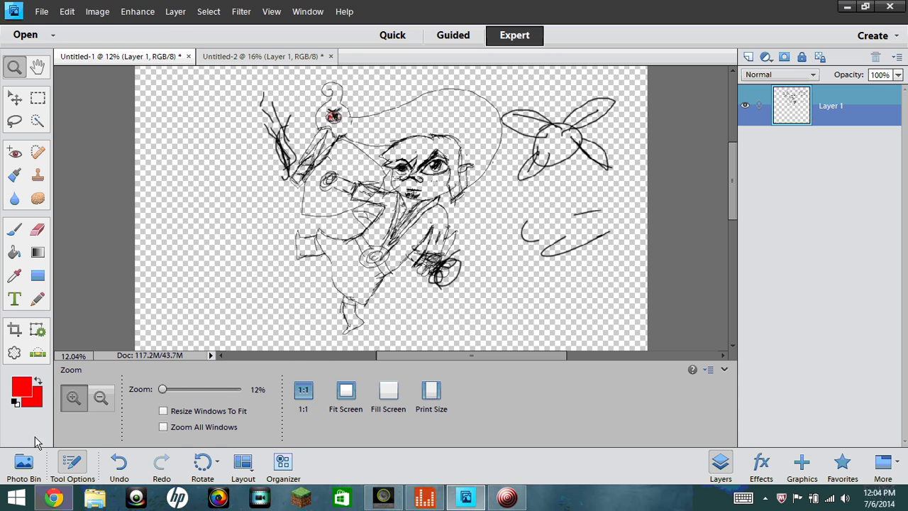
- Set the brush to 2064 px at 31% opacity and paint broad translucent red over the Untitled-1 character and the area beside its feet
left_click(15, 228)
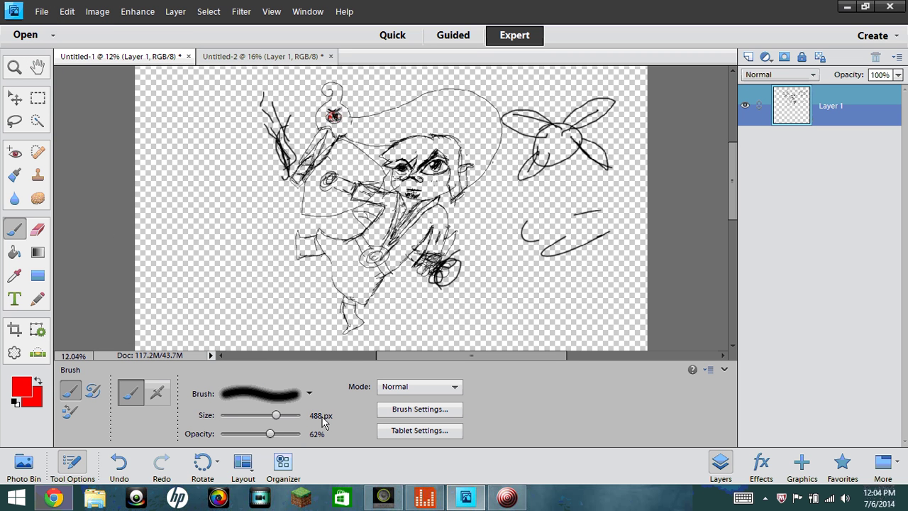
left_click_drag(276, 415, 295, 416)
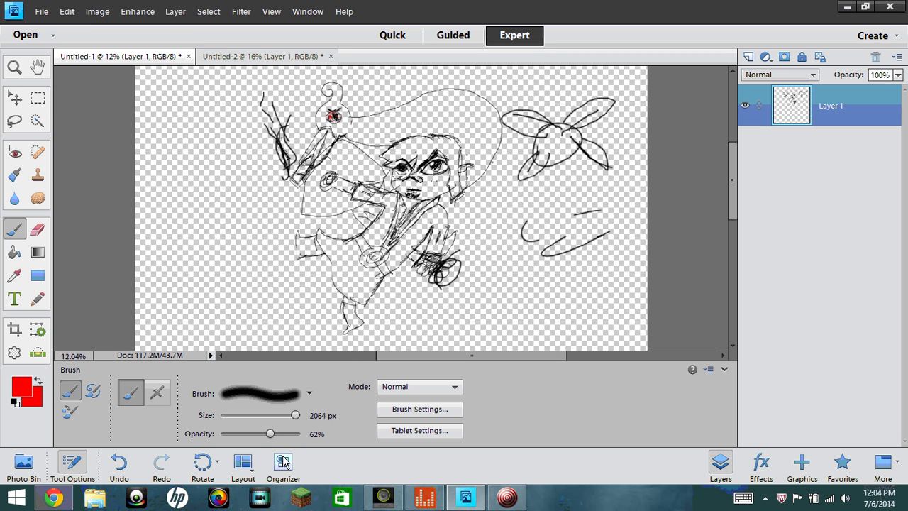
left_click(245, 434)
left_click(175, 11)
left_click(328, 93)
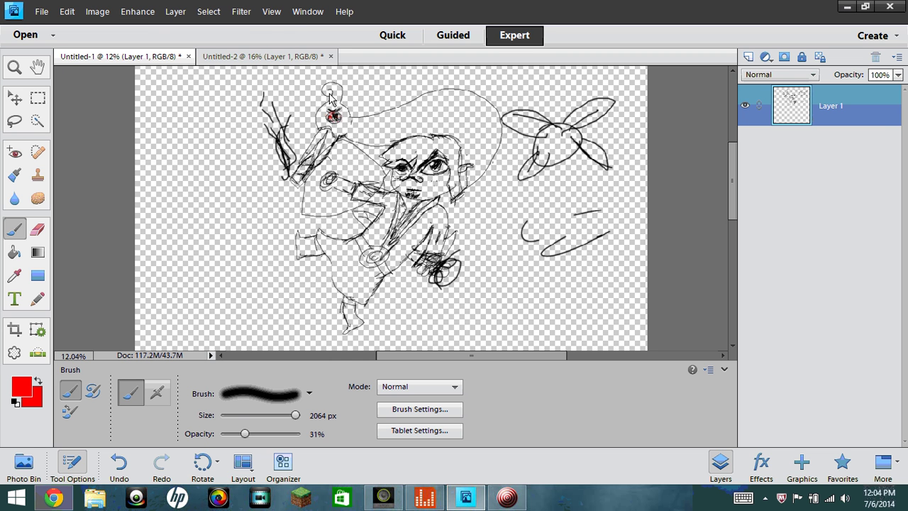
left_click_drag(206, 117, 497, 117)
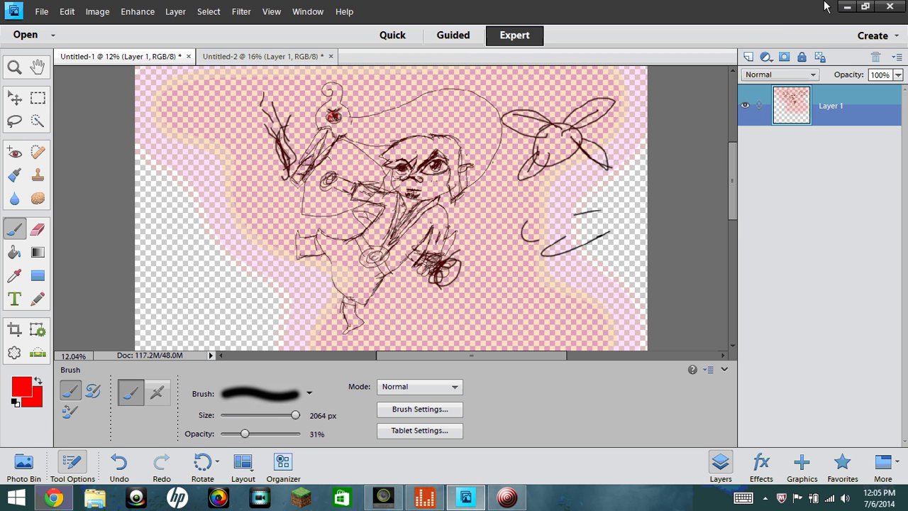
left_click_drag(273, 234, 213, 283)
- Quit the editor, saving Untitled-1 to the Desktop in Photoshop format under a name made of a long run of the letter a
left_click(890, 6)
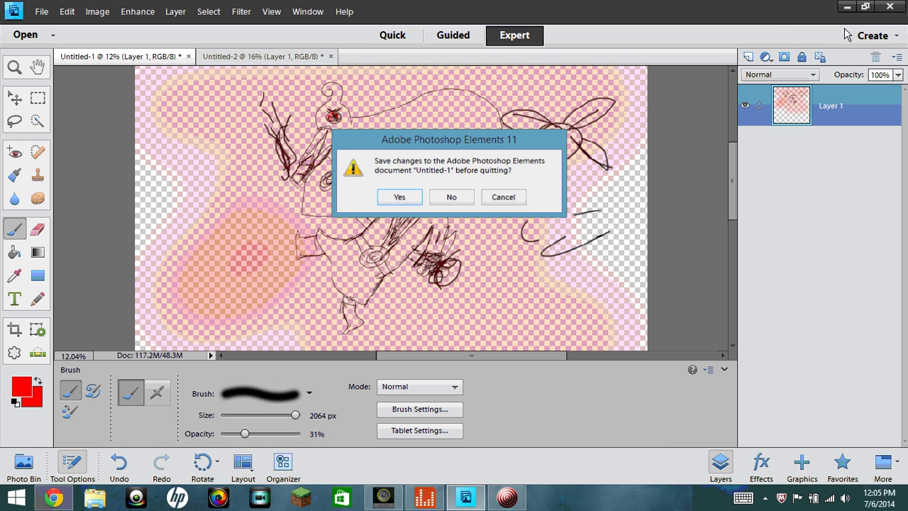
left_click(399, 197)
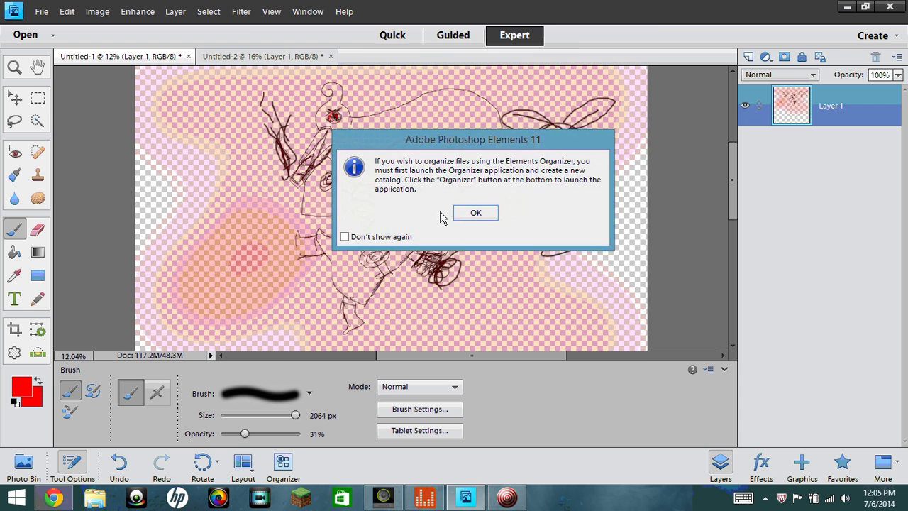
left_click(482, 217)
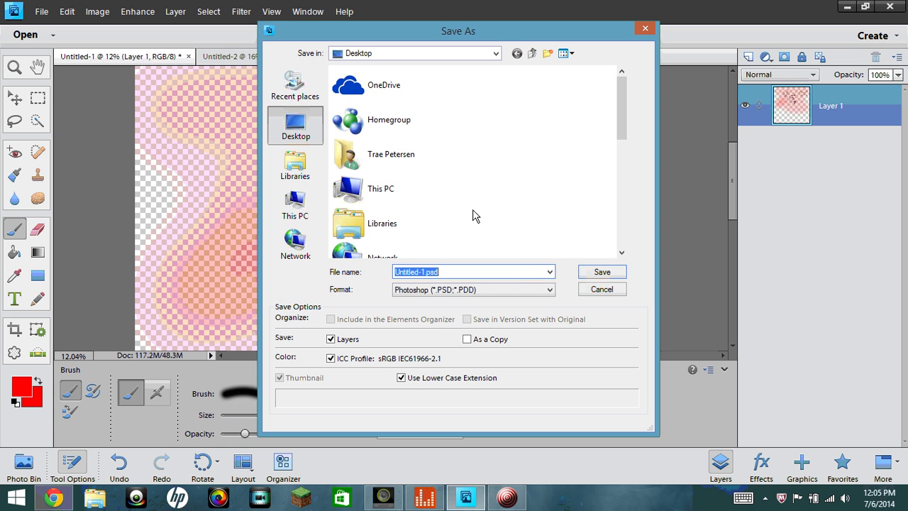
left_click(541, 273)
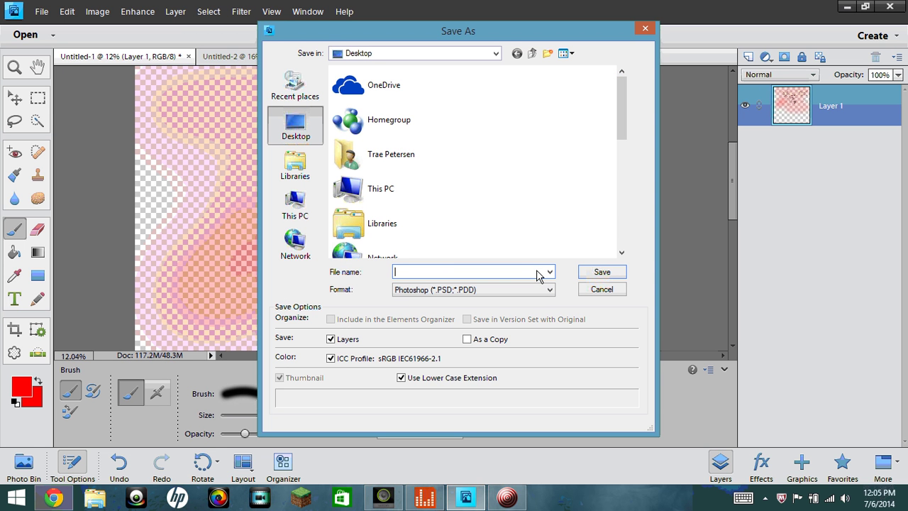
type("aaaaaaaaaaaaaaaaaaaaaaaaa")
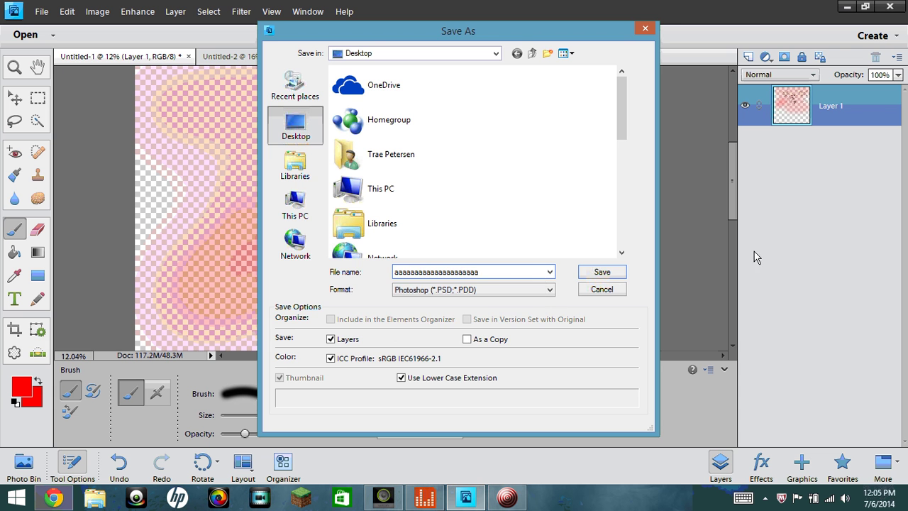
left_click(602, 272)
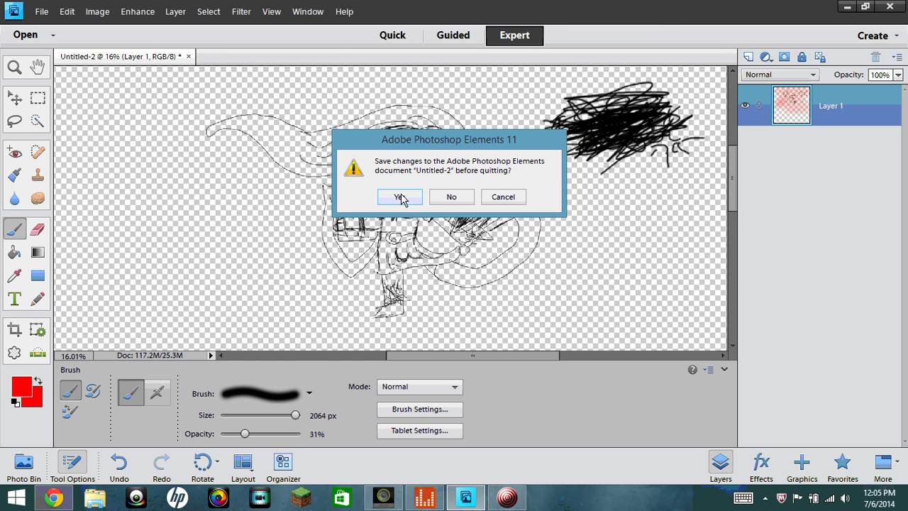
- Save Untitled-2 to the Desktop in Photoshop format as asasasaszsas and finish quitting
left_click(401, 198)
left_click(477, 215)
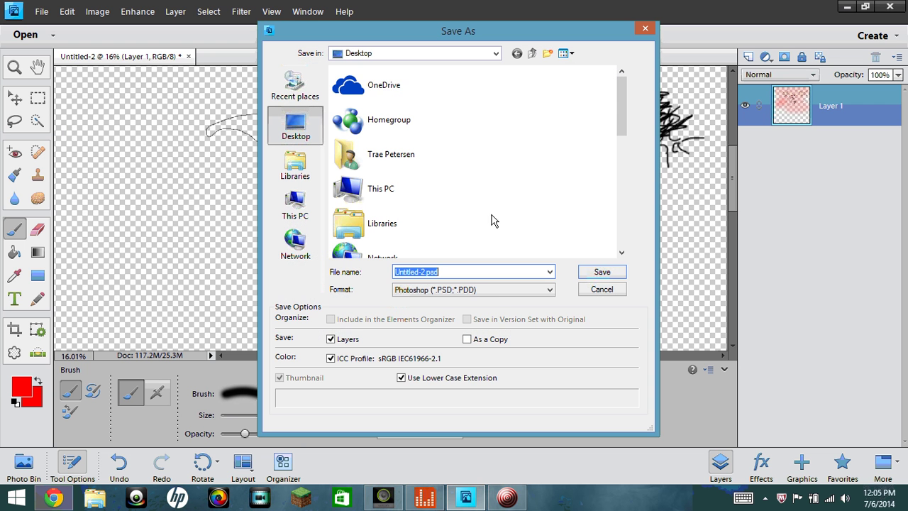
key("BackSpace")
type("a")
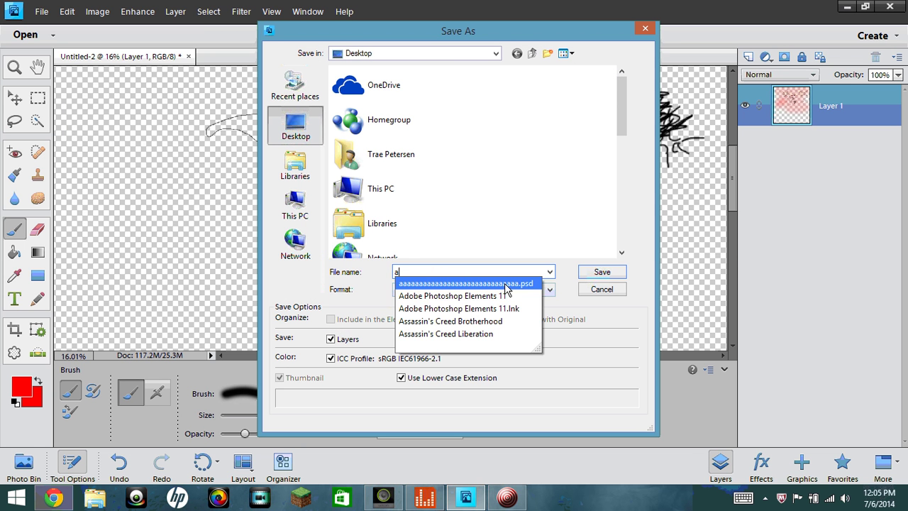
type("sasaszsas")
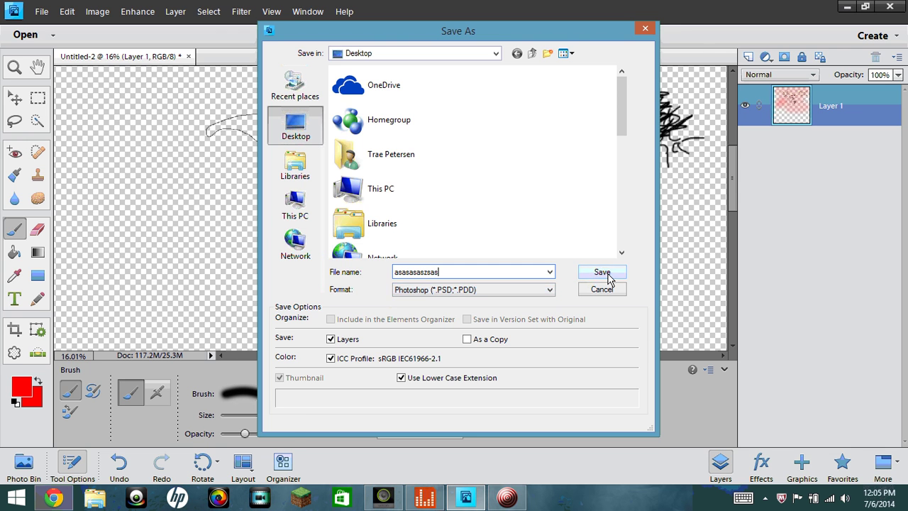
left_click(602, 272)
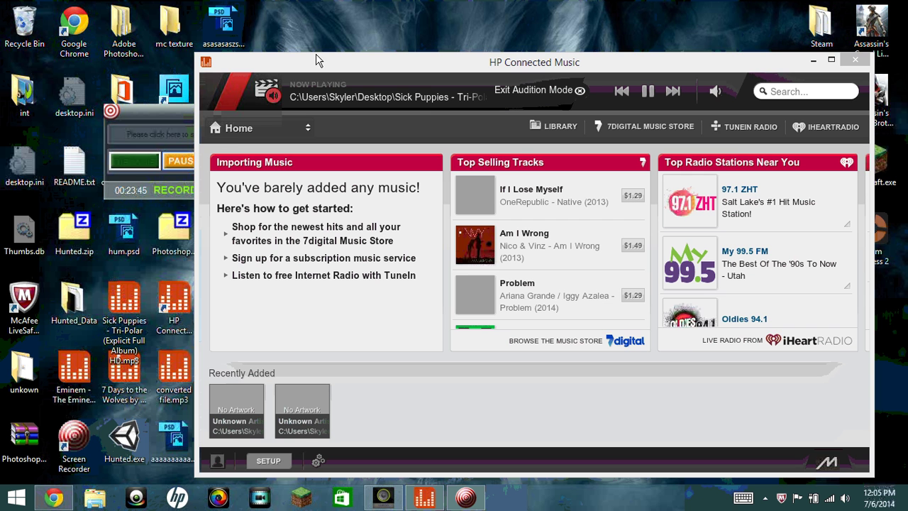
- Move the HP Connected Music window lower to uncover the desktop shortcuts, and launch Devil's Tuning Fork
left_click(389, 85)
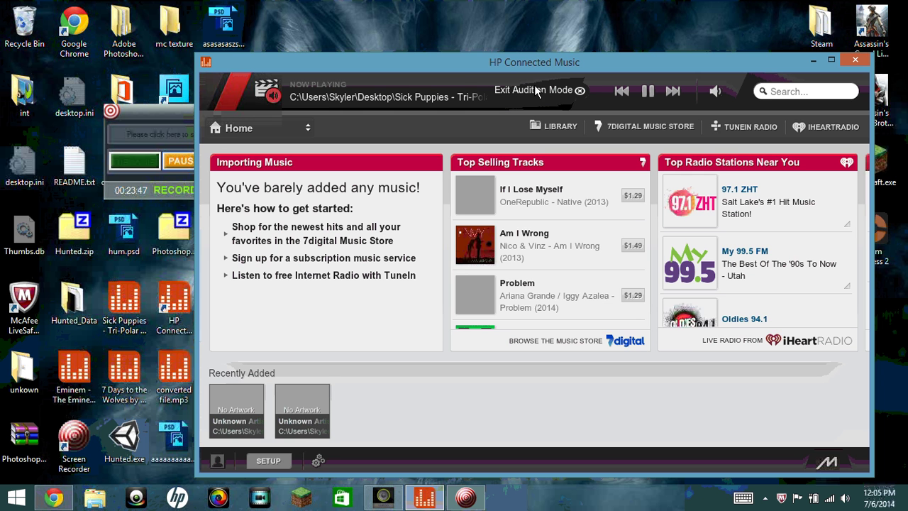
left_click(722, 16)
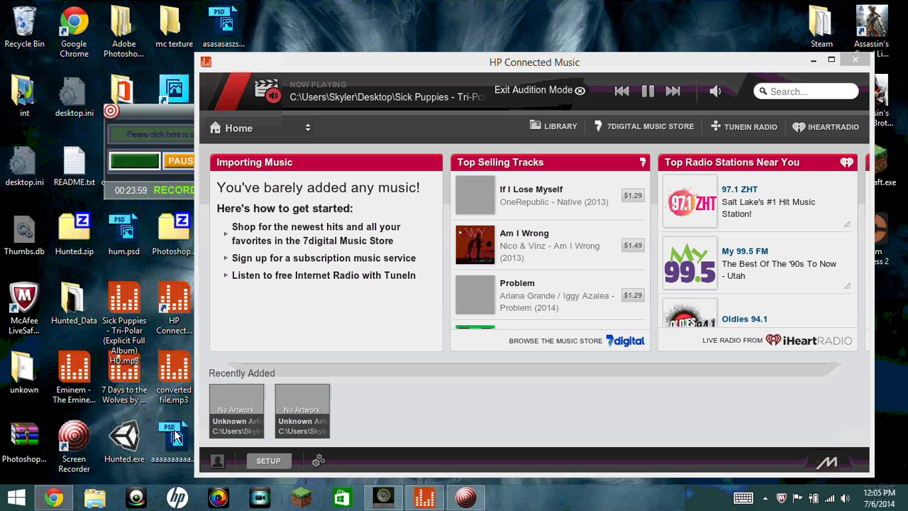
left_click_drag(474, 62, 694, 225)
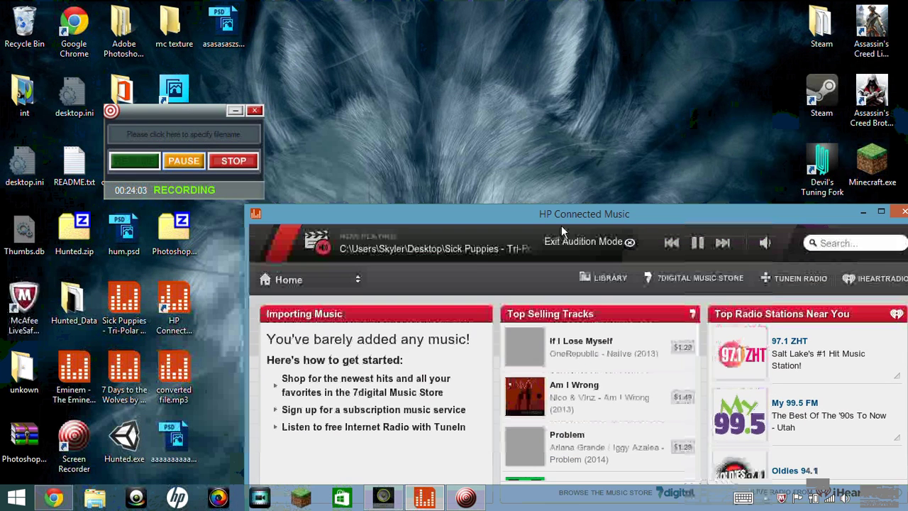
left_click_drag(562, 225, 561, 225)
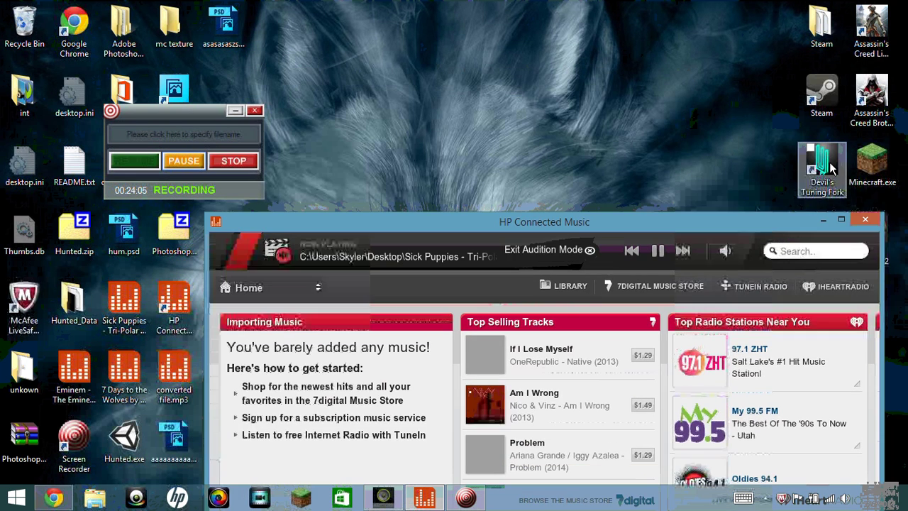
left_click(832, 168)
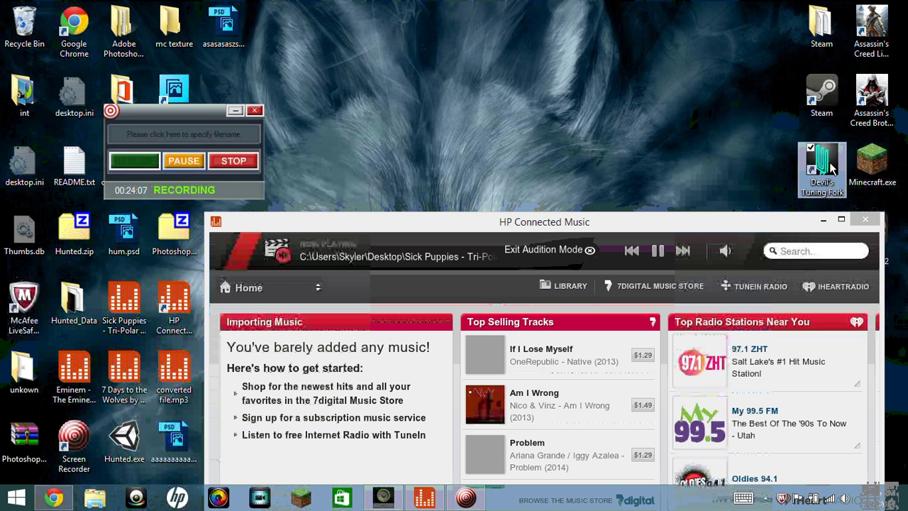
double_click(824, 170)
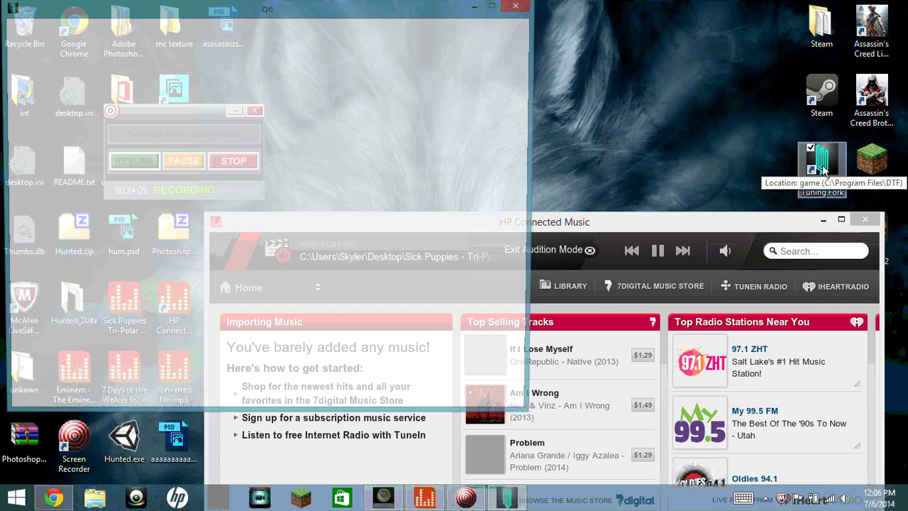